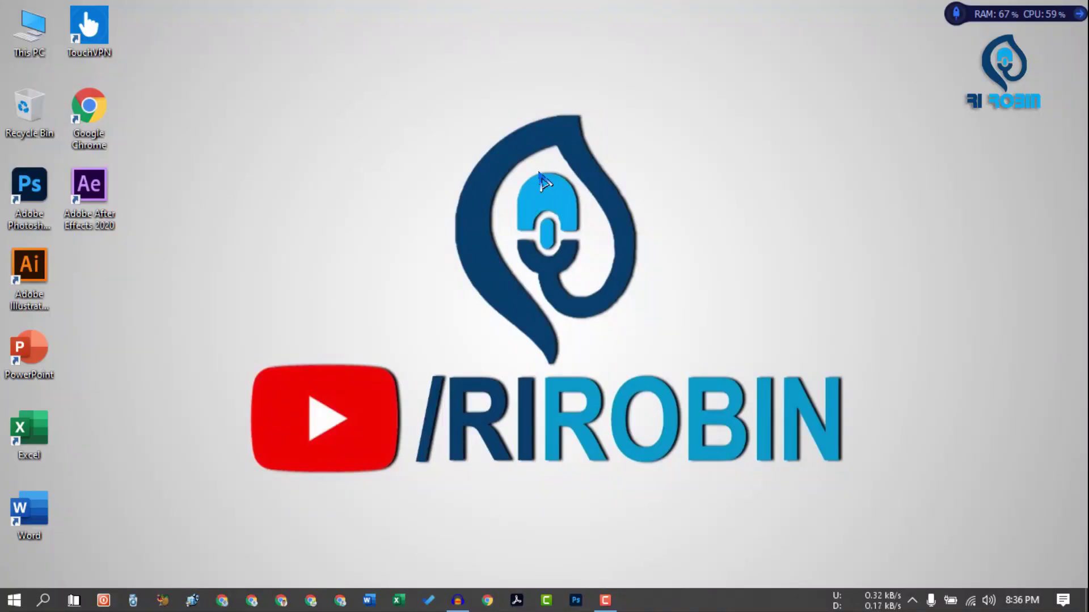
Open the theme package's download page at cutt.ly/Sgmtr7F in Google Chrome.
{"action": "left_click", "coordinate": [222, 602]}
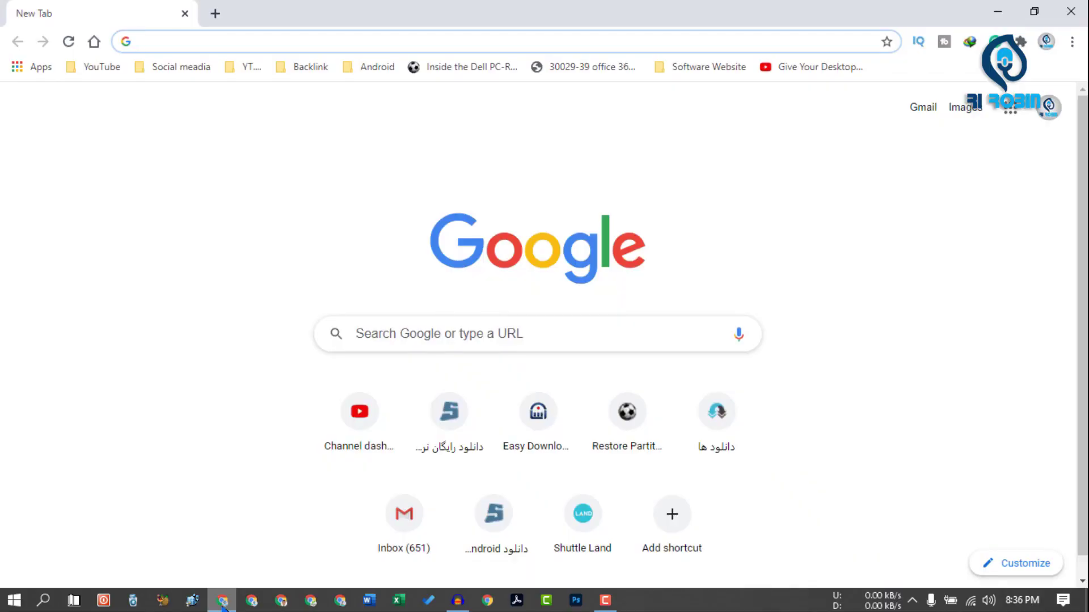
{"action": "type", "text": "cutt.ly/Sgmtr7F"}
{"action": "key", "text": "Return"}
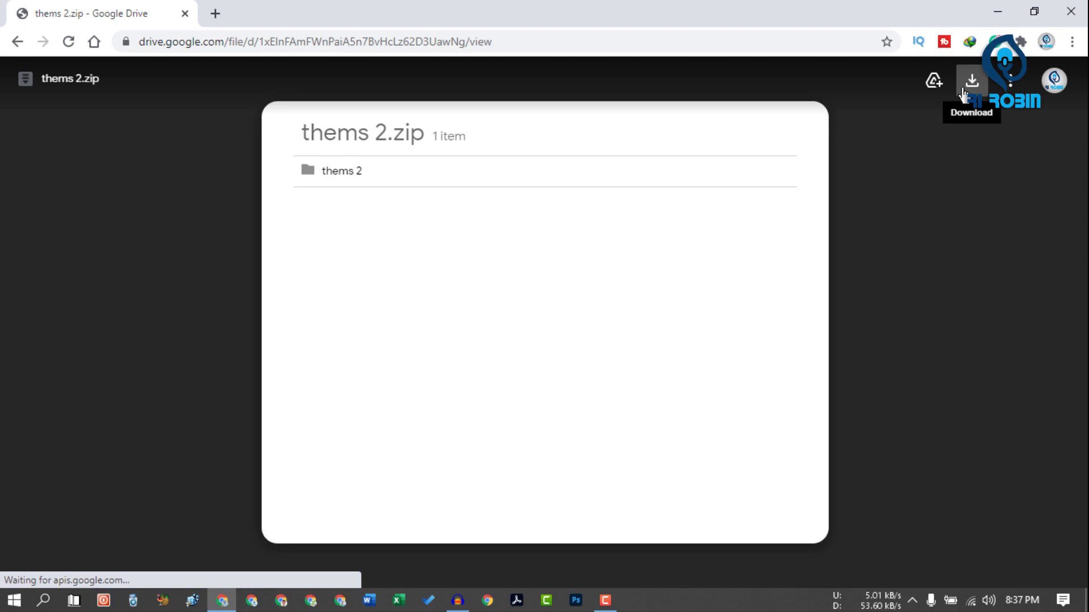
Start downloading thems 2.zip to Downloads\Compressed without a virus scan, and pause the transfer.
{"action": "left_click", "coordinate": [971, 81]}
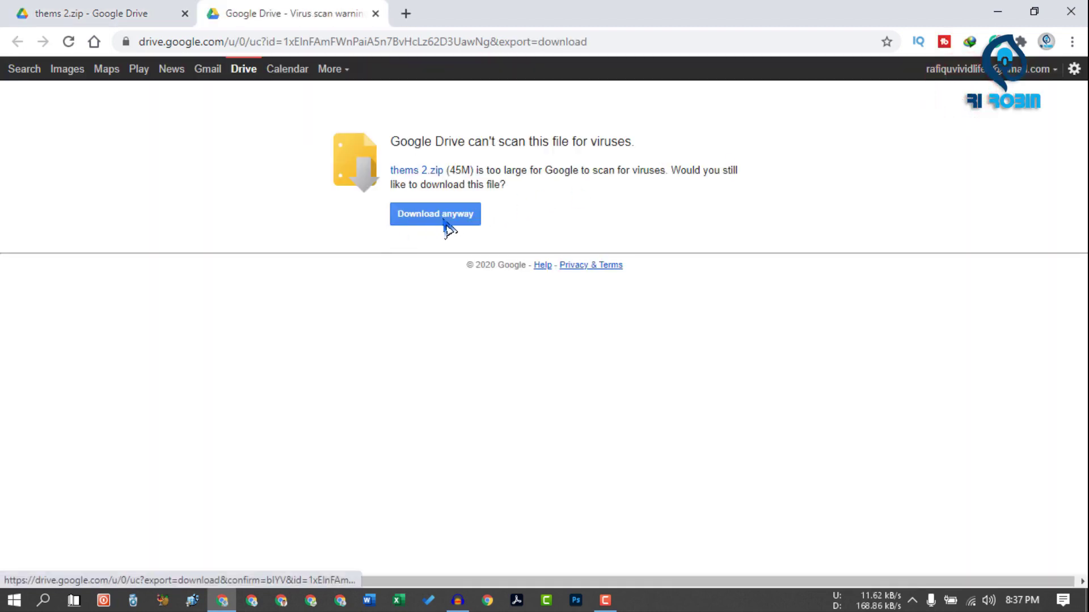
{"action": "left_click", "coordinate": [448, 229]}
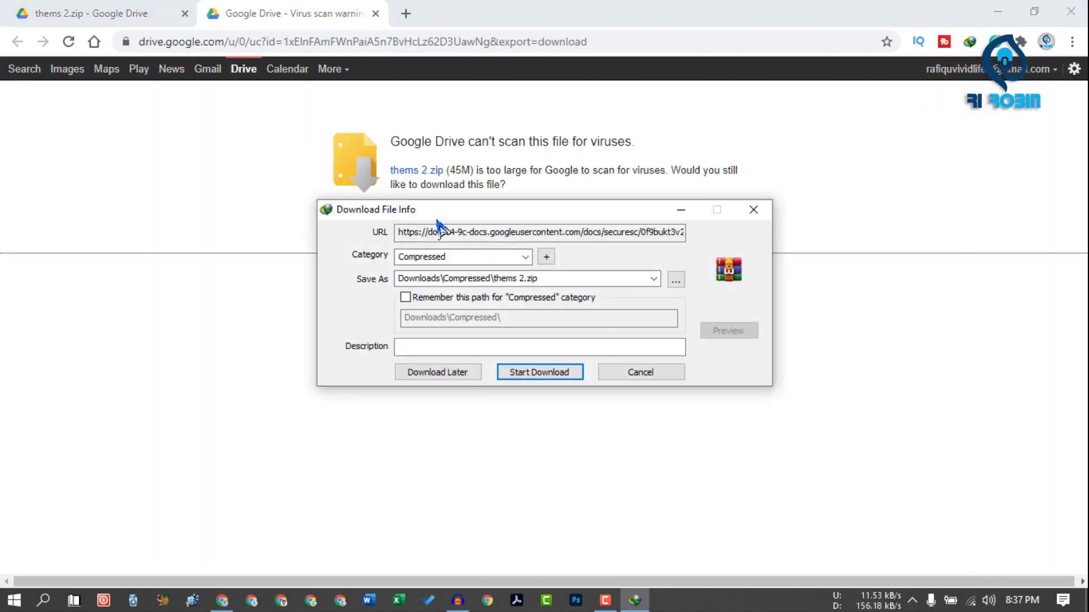
{"action": "left_click", "coordinate": [486, 215]}
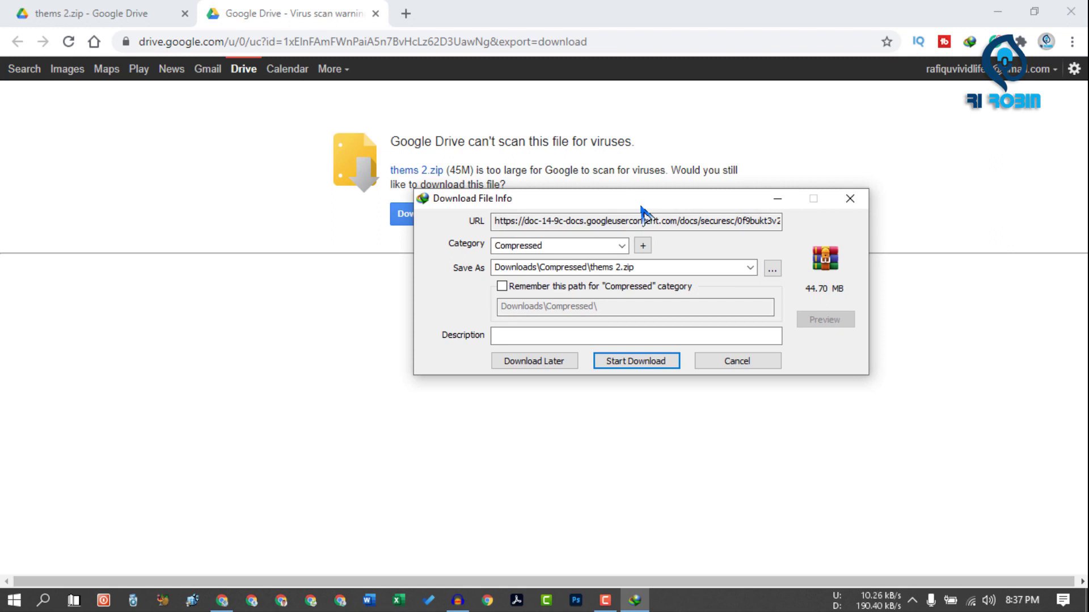
{"action": "left_click_drag", "start_coordinate": [641, 205], "coordinate": [570, 197]}
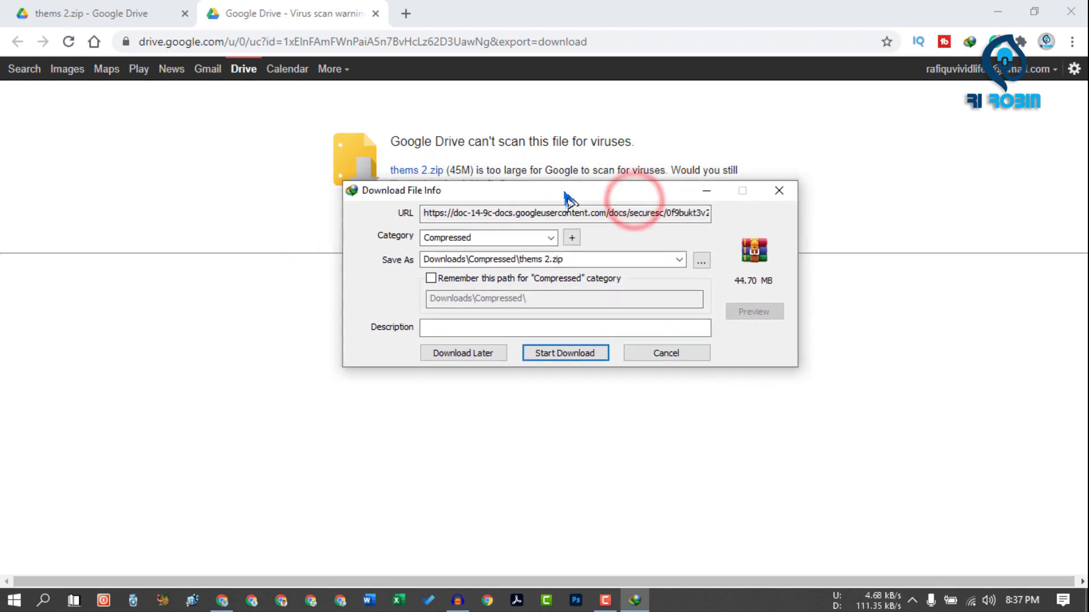
{"action": "left_click", "coordinate": [563, 357]}
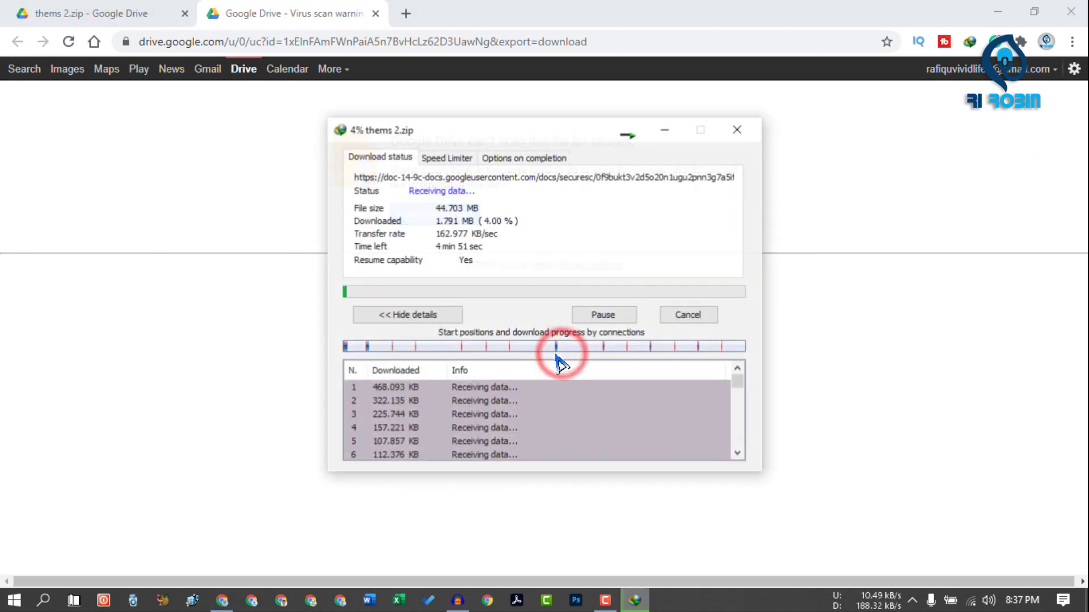
{"action": "left_click", "coordinate": [598, 316]}
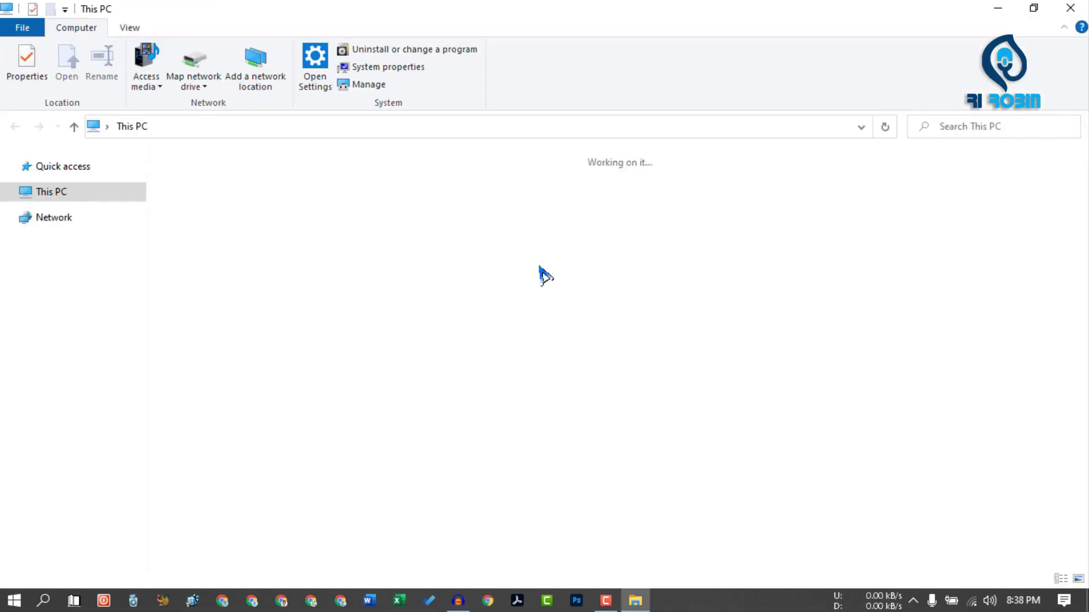
Copy thems 2.zip from the Windows folder on the SOFTWARE (D:) drive to the desktop and close the folder window.
{"action": "left_click", "coordinate": [500, 335]}
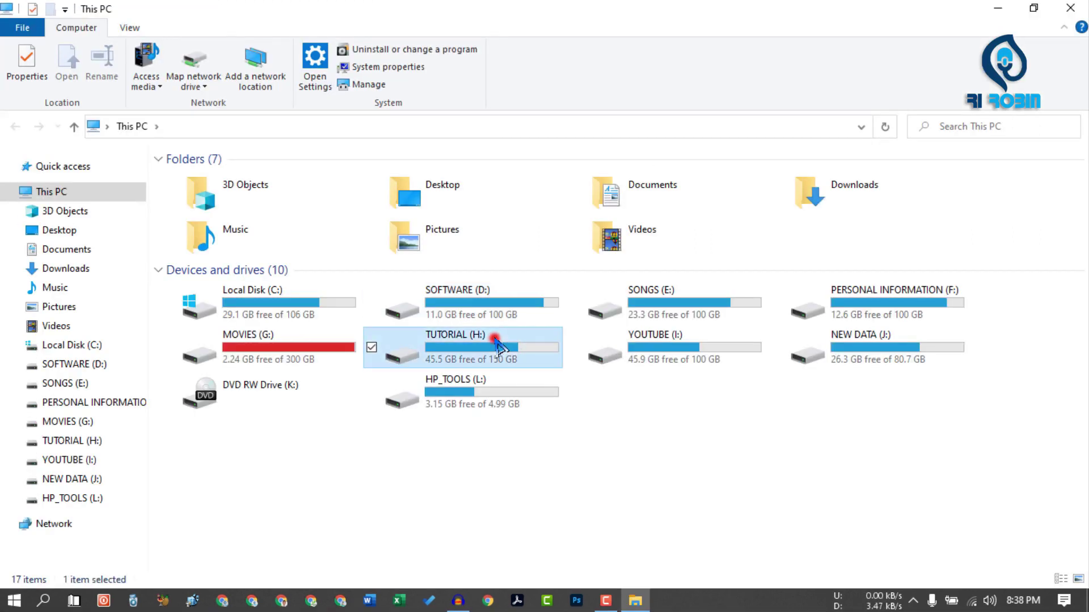
{"action": "double_click", "coordinate": [457, 292]}
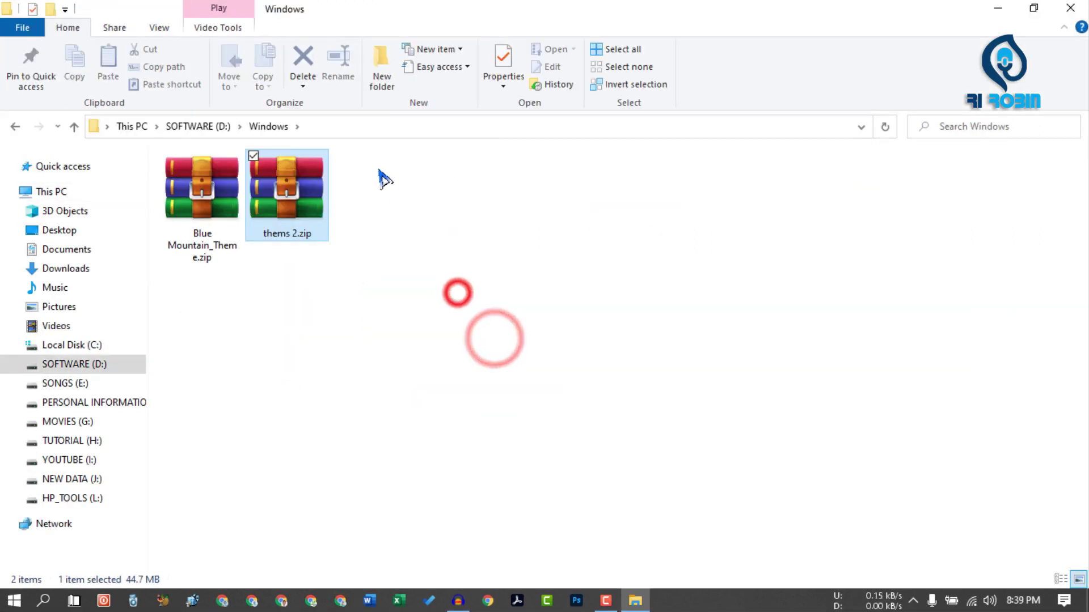
{"action": "left_click_drag", "start_coordinate": [379, 177], "coordinate": [303, 218]}
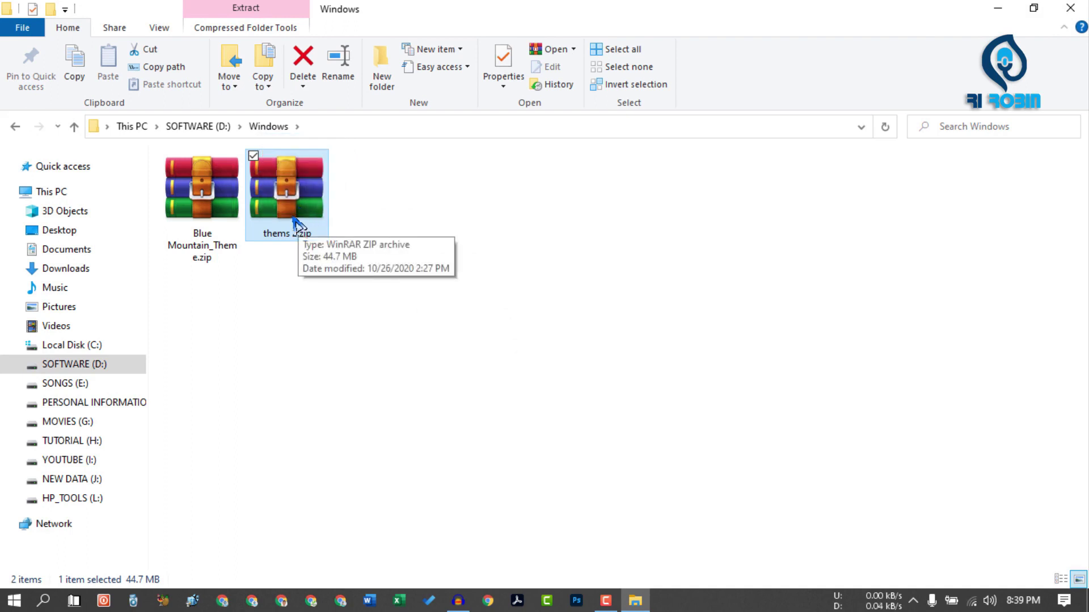
{"action": "left_click_drag", "start_coordinate": [295, 216], "coordinate": [67, 234]}
{"action": "key", "text": "alt+F4"}
Move thems 2.zip to an empty area of the desktop, refresh the desktop, and extract the archive there.
{"action": "left_click", "coordinate": [101, 268]}
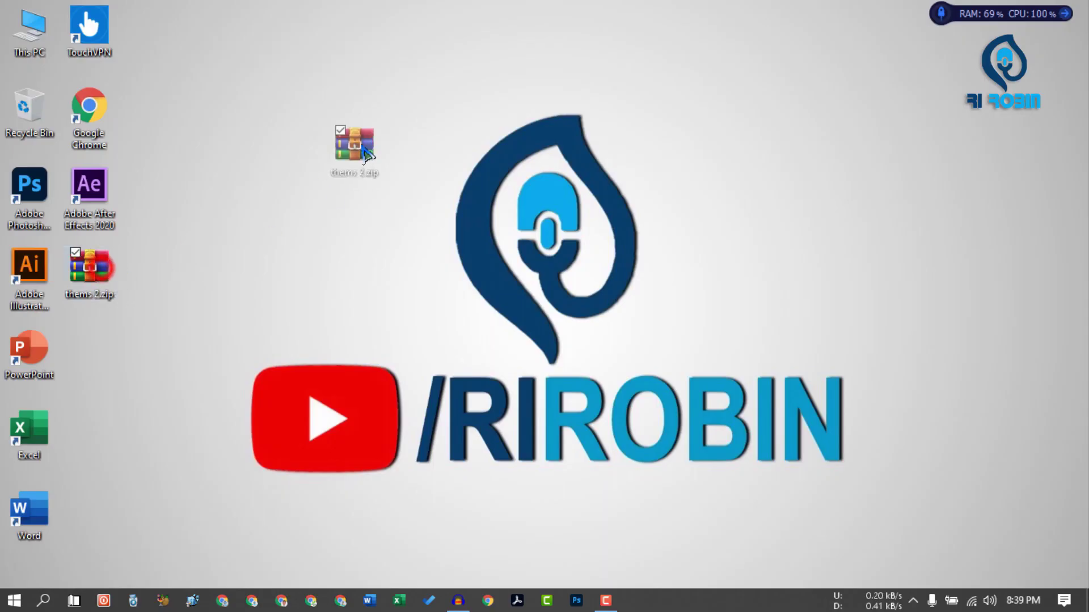
{"action": "right_click", "coordinate": [400, 125]}
{"action": "left_click", "coordinate": [437, 162]}
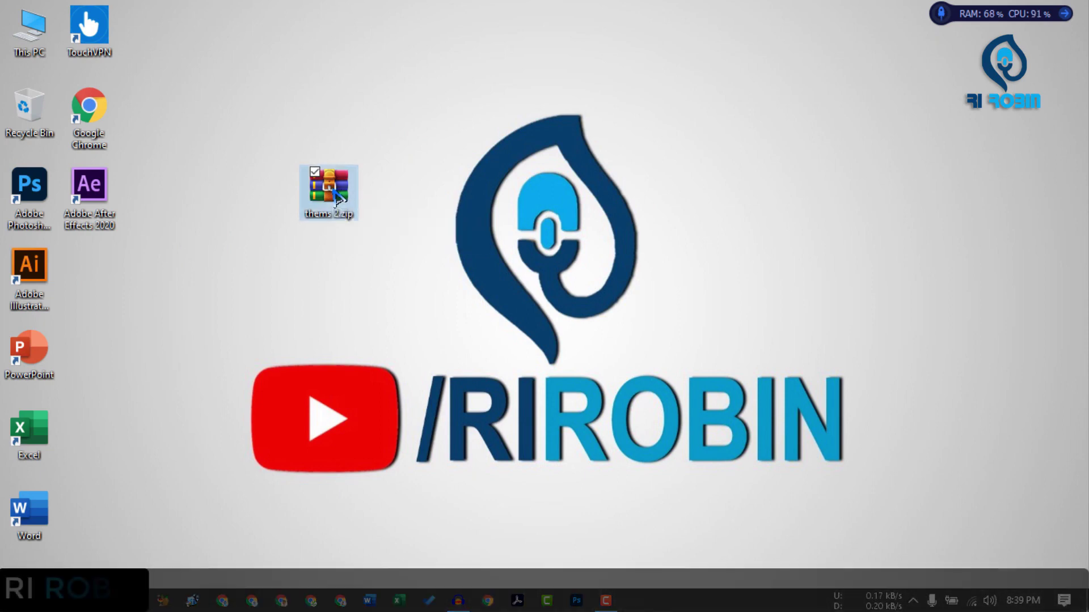
{"action": "right_click", "coordinate": [336, 197]}
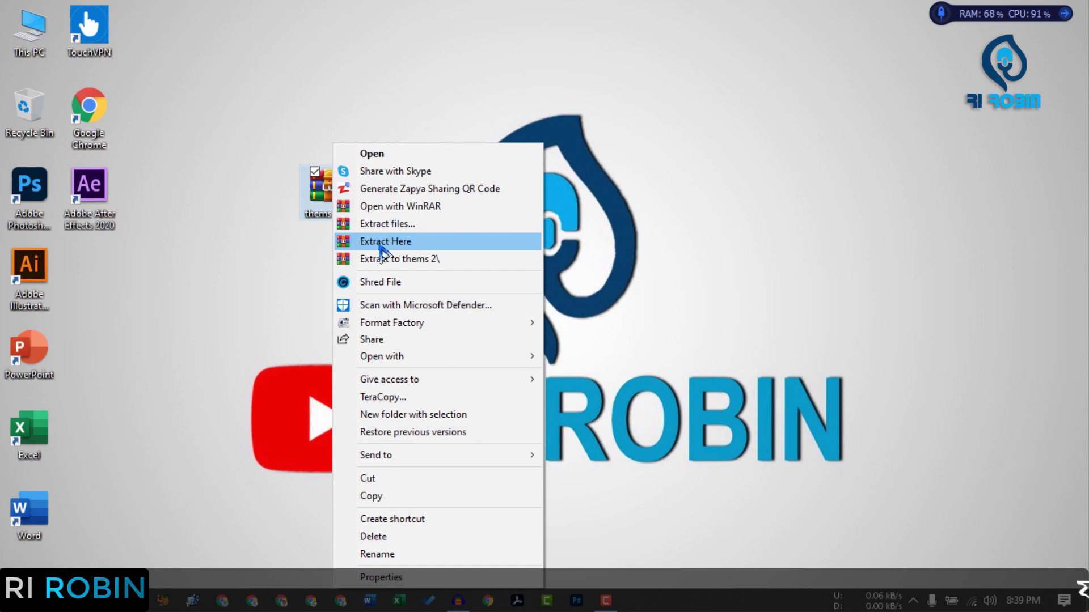
{"action": "left_click", "coordinate": [425, 245]}
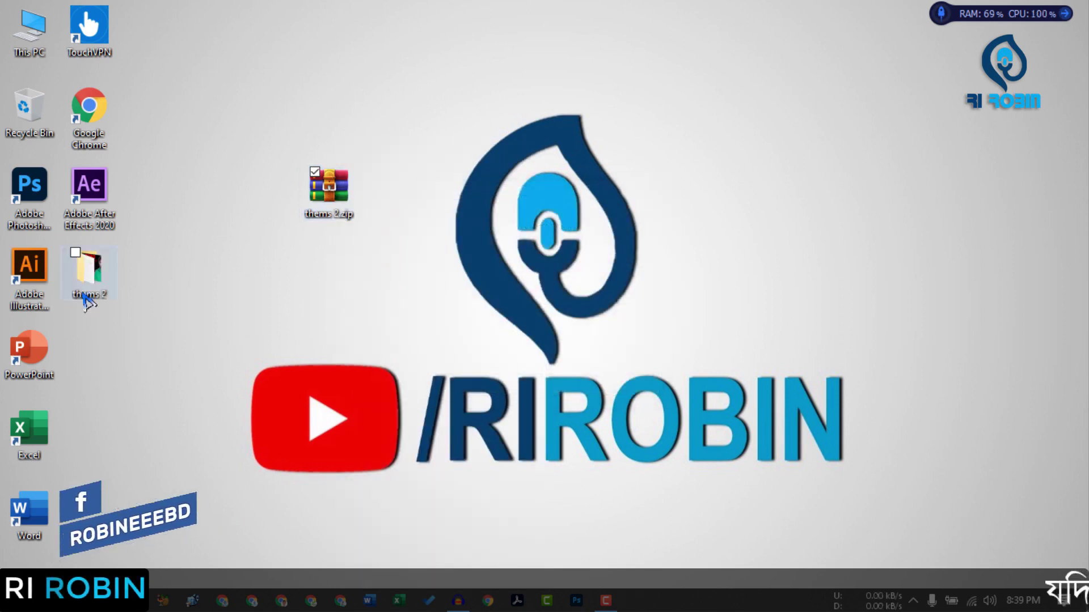
Delete thems 2.zip, place the extracted thems 2 folder in an empty area of the desktop, and refresh the desktop.
{"action": "left_click_drag", "start_coordinate": [465, 91], "coordinate": [486, 120]}
{"action": "left_click", "coordinate": [343, 214]}
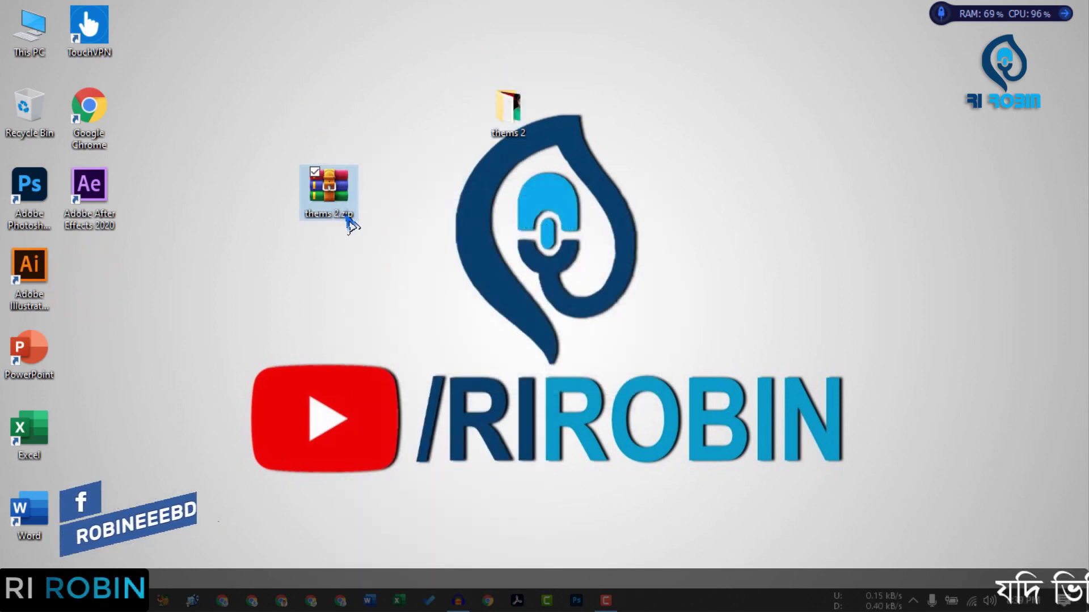
{"action": "key", "text": "Delete"}
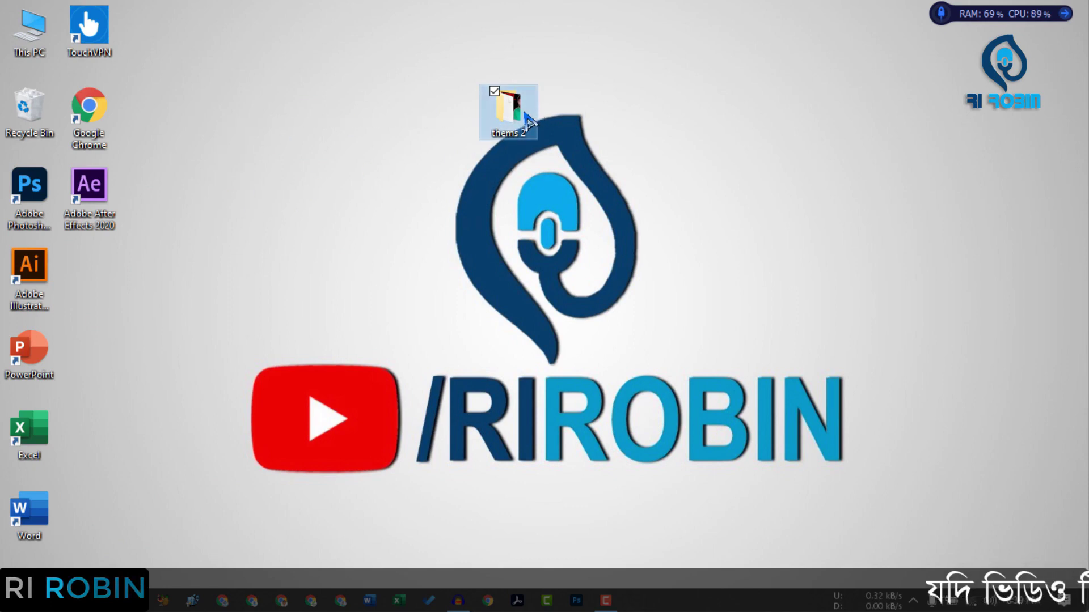
{"action": "left_click_drag", "start_coordinate": [527, 119], "coordinate": [349, 122]}
{"action": "right_click", "coordinate": [382, 161]}
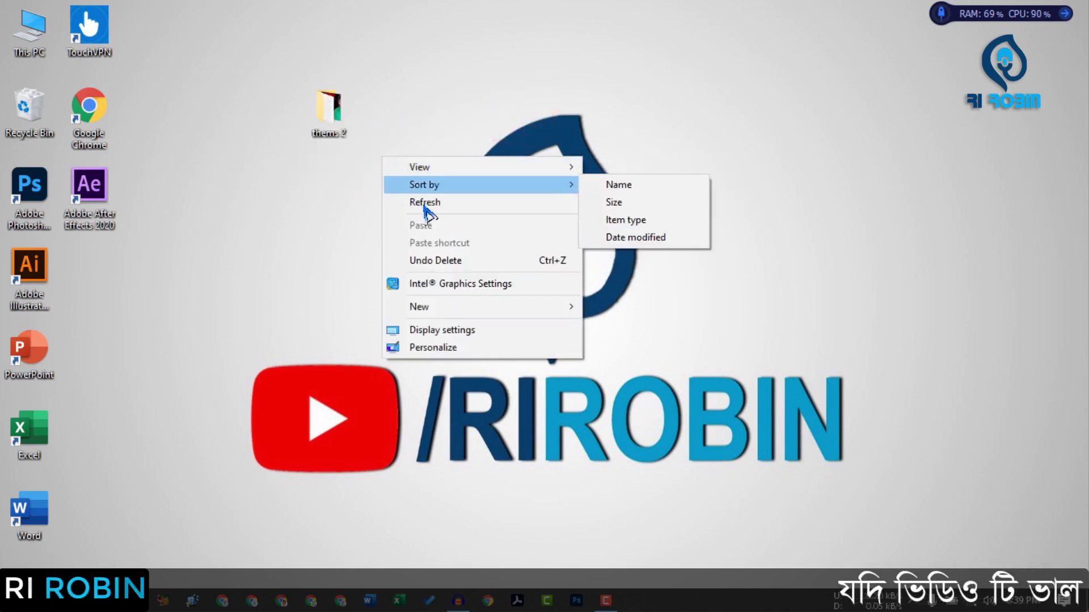
{"action": "left_click", "coordinate": [419, 207]}
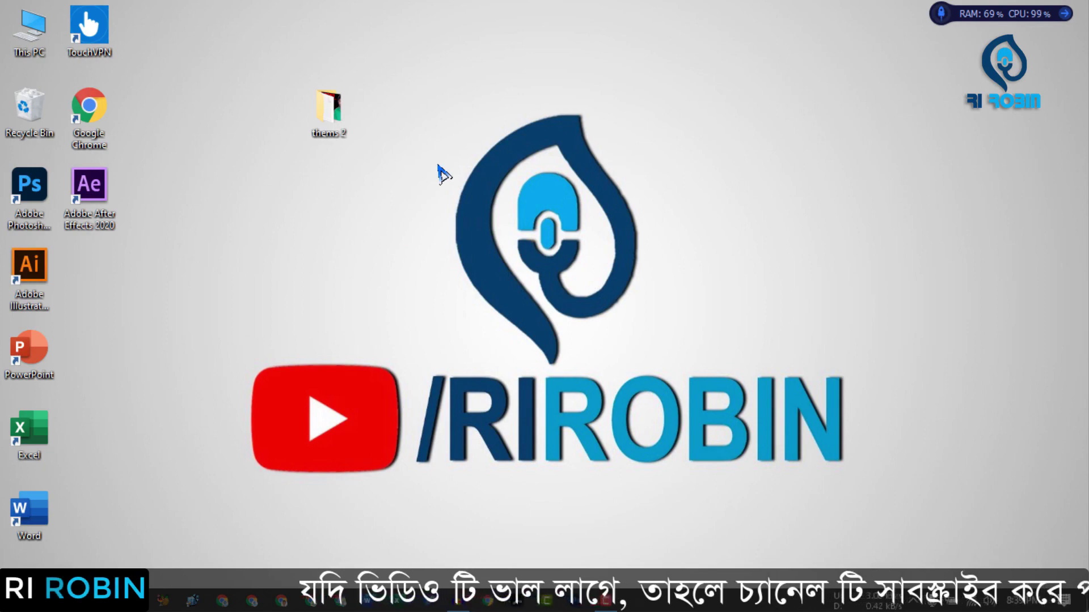
Open the thems 2 folder and display its contents as large icons.
{"action": "double_click", "coordinate": [328, 108]}
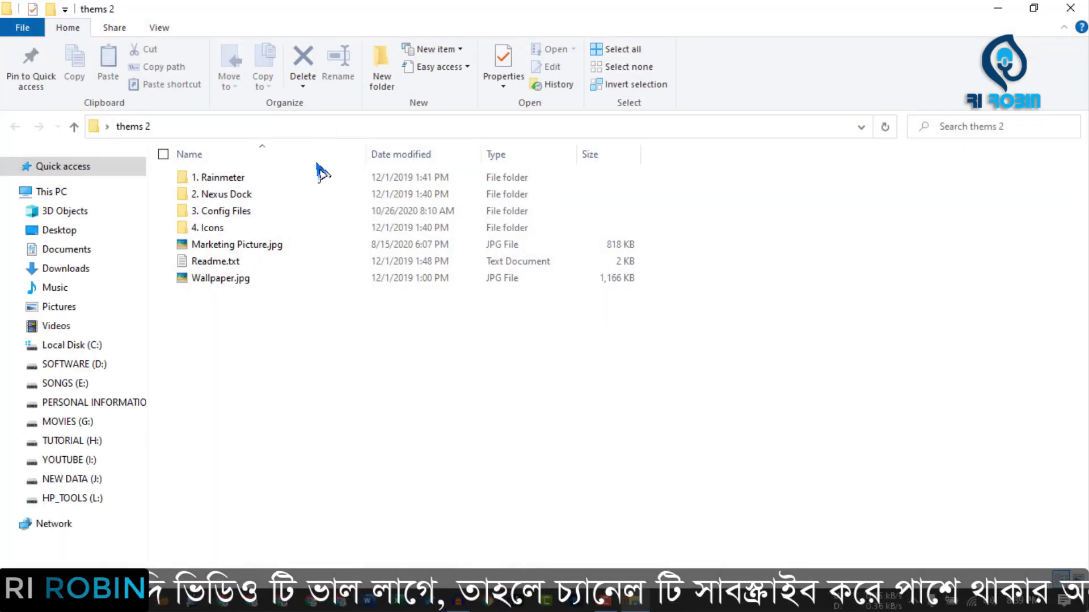
{"action": "key", "text": "ctrl+shift+2"}
{"action": "left_click_drag", "start_coordinate": [195, 275], "coordinate": [454, 226]}
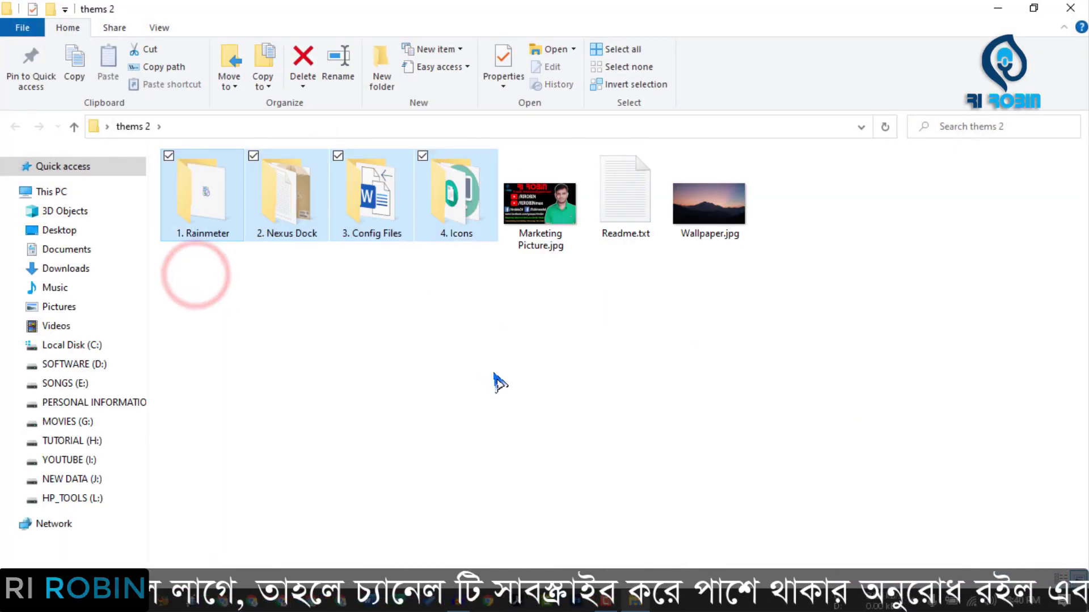
{"action": "left_click", "coordinate": [494, 375]}
View Marketing Picture.jpg from the thems 2 folder and close the photo viewer.
{"action": "left_click", "coordinate": [708, 204]}
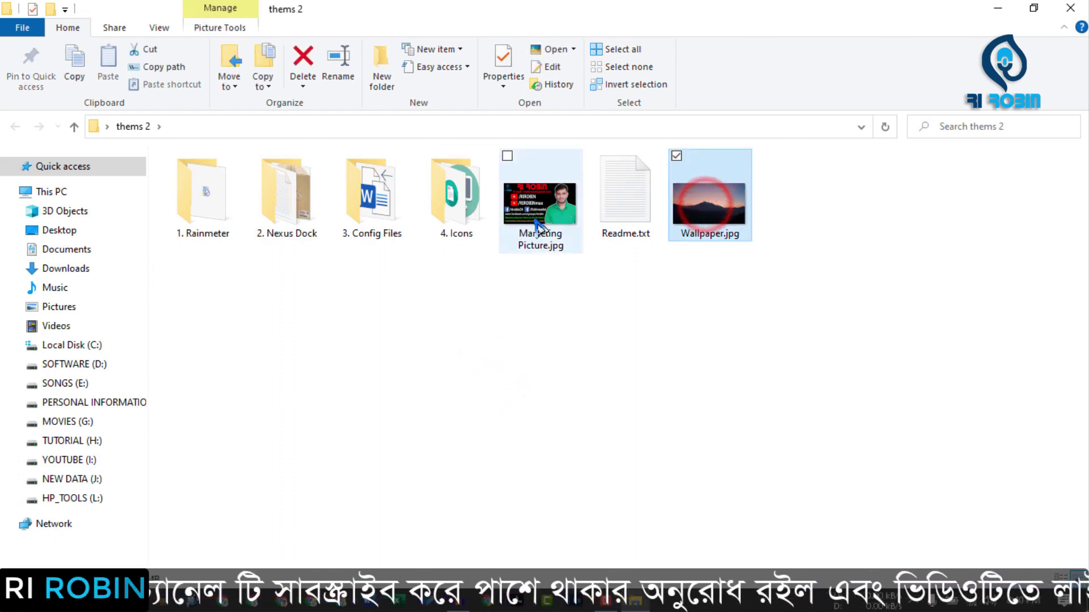
{"action": "double_click", "coordinate": [539, 226]}
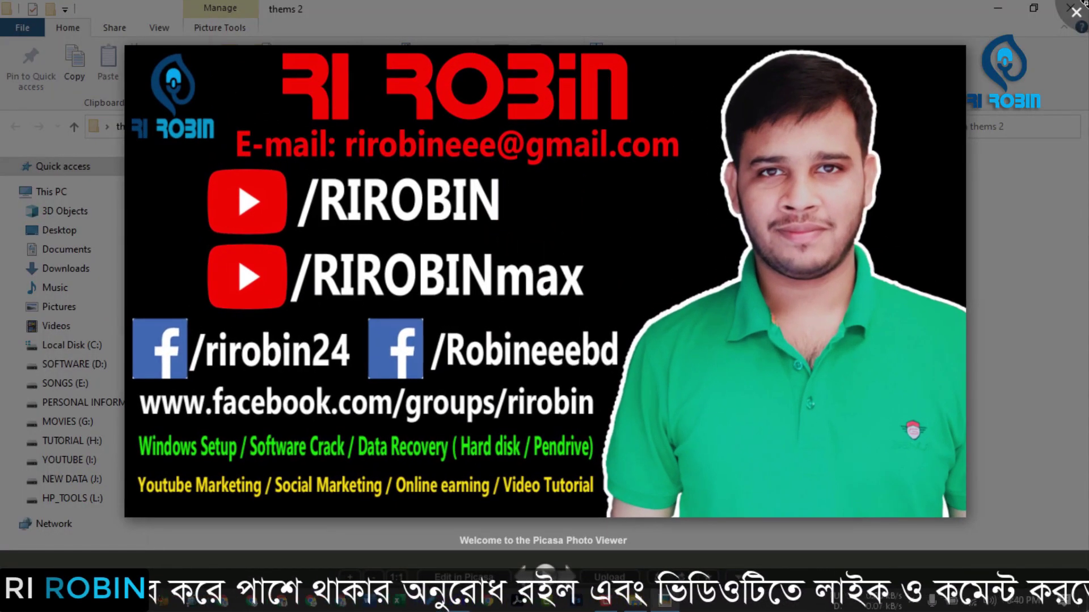
{"action": "left_click", "coordinate": [1076, 12]}
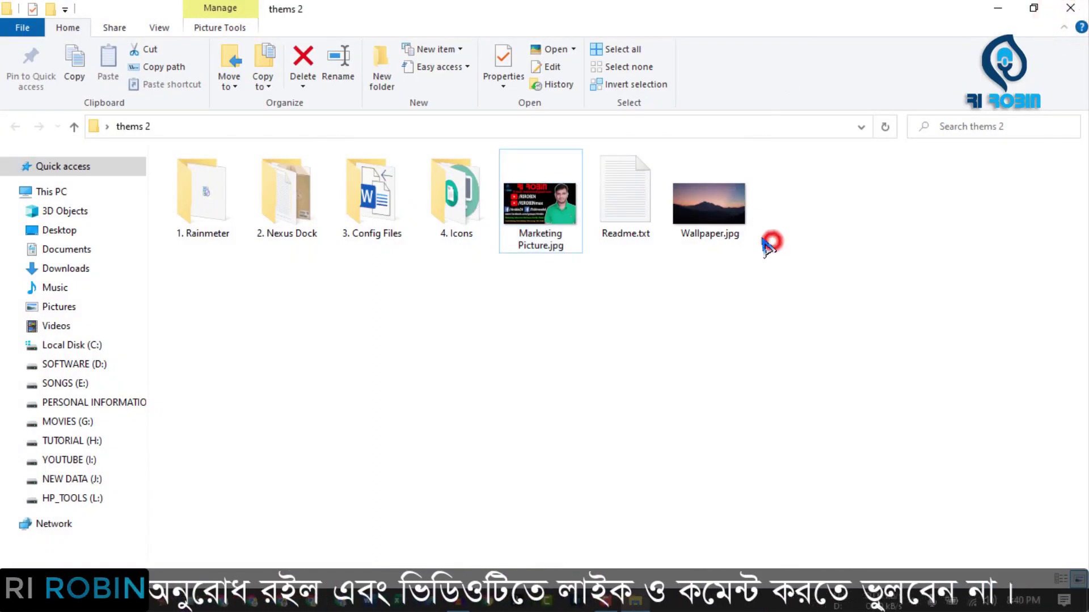
Set Wallpaper.jpg as the desktop background, check it on the desktop, and return to the thems 2 folder.
{"action": "left_click", "coordinate": [698, 211]}
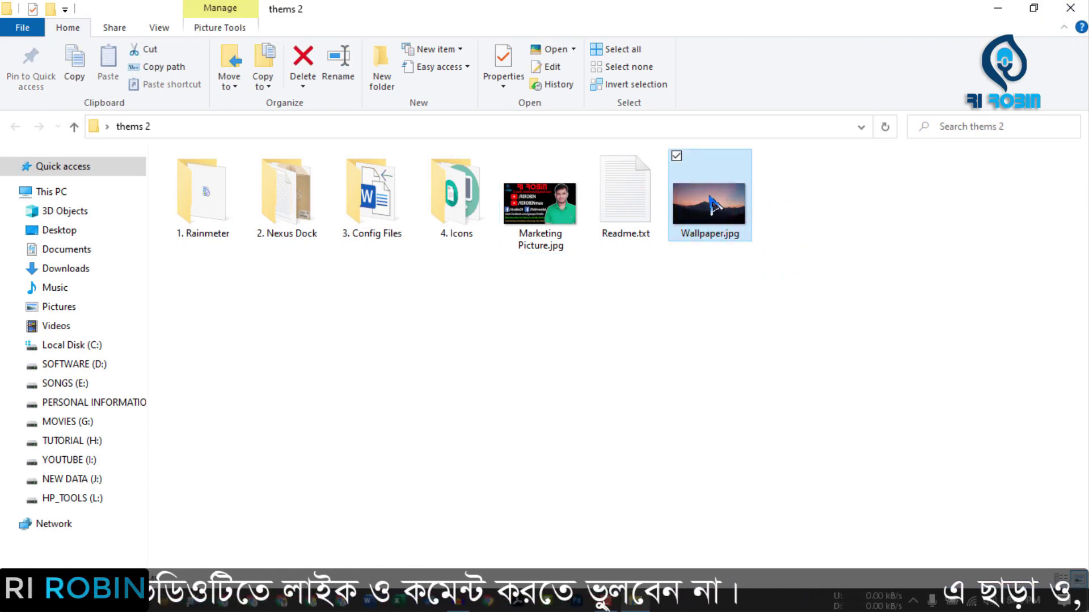
{"action": "right_click", "coordinate": [711, 206]}
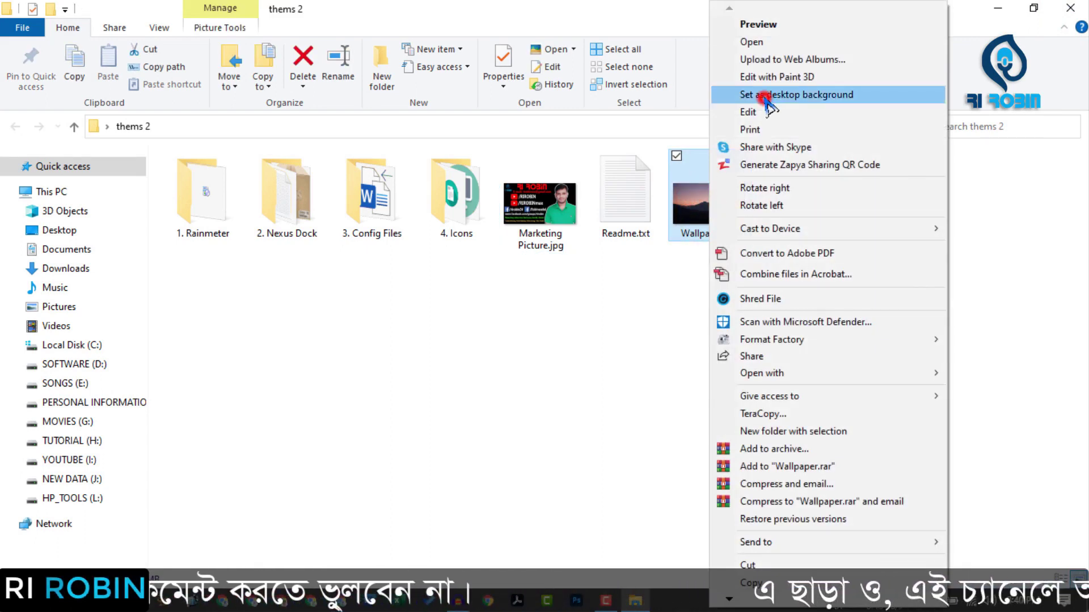
{"action": "left_click", "coordinate": [770, 104]}
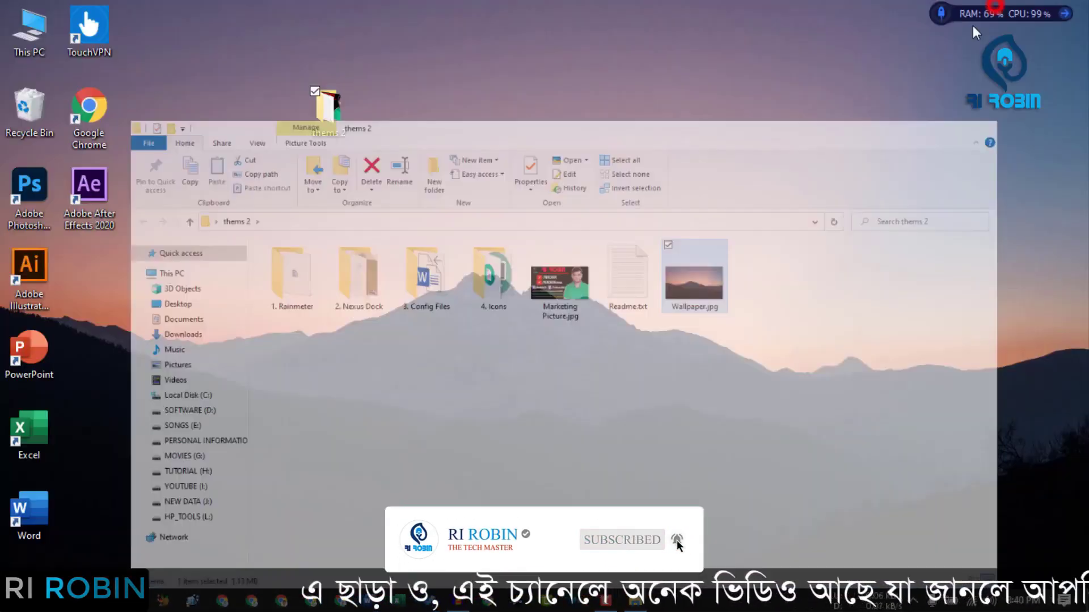
{"action": "key", "text": "super+d"}
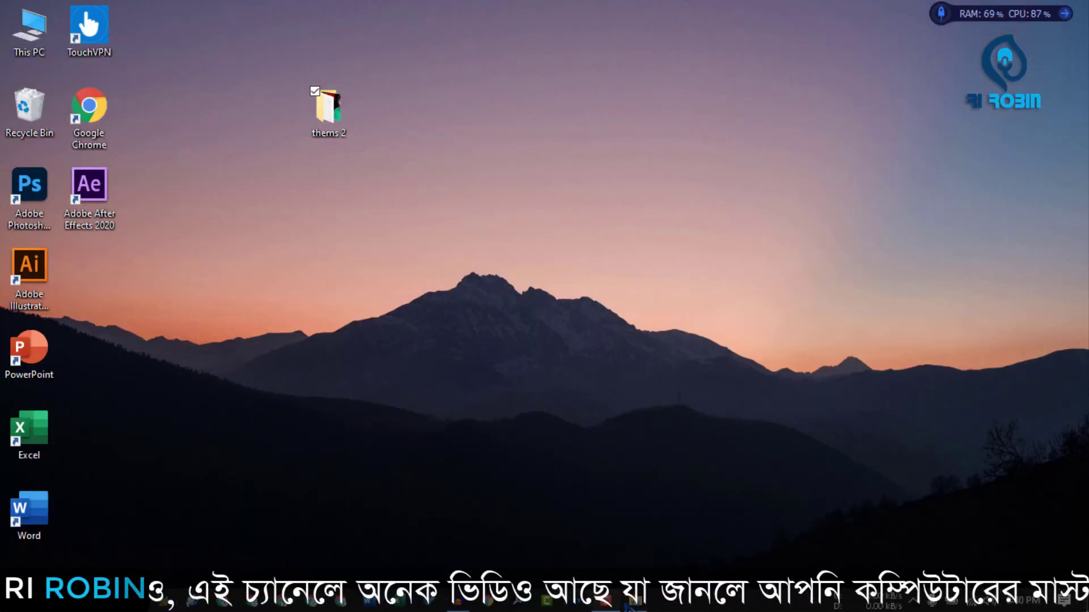
{"action": "left_click", "coordinate": [629, 605]}
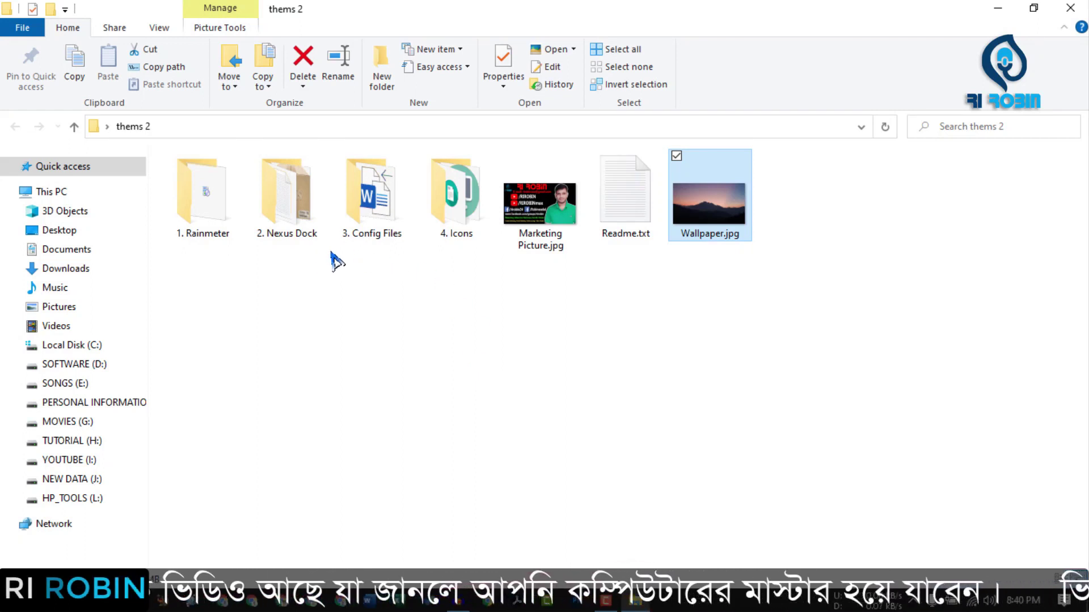
Install Rainmeter 4.3.1 in English as a standard 64-bit installation that launches on startup, and run it.
{"action": "double_click", "coordinate": [204, 198]}
{"action": "double_click", "coordinate": [198, 178]}
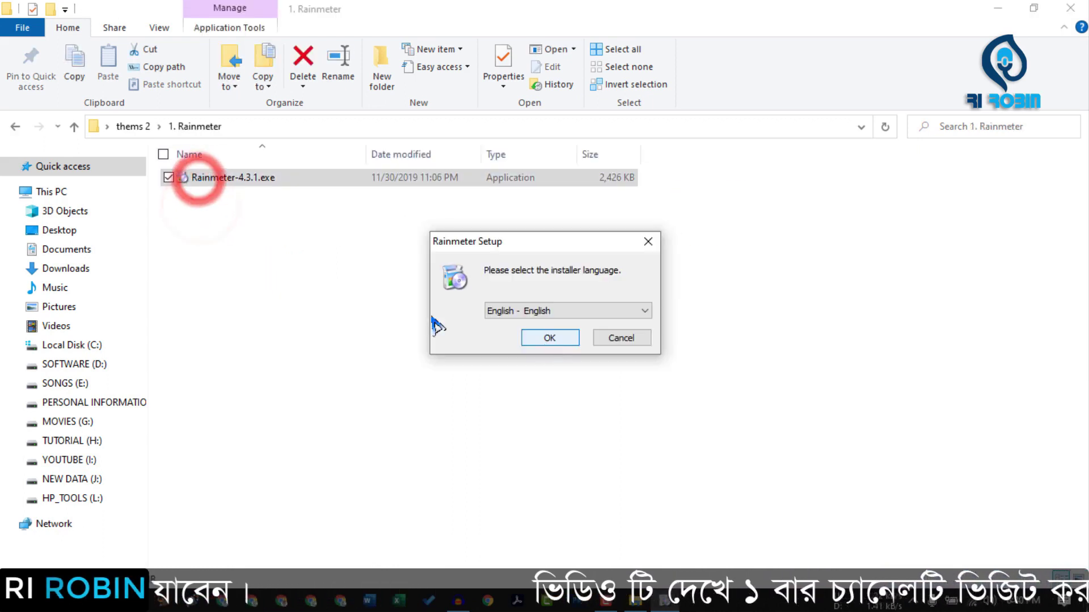
{"action": "left_click", "coordinate": [549, 339]}
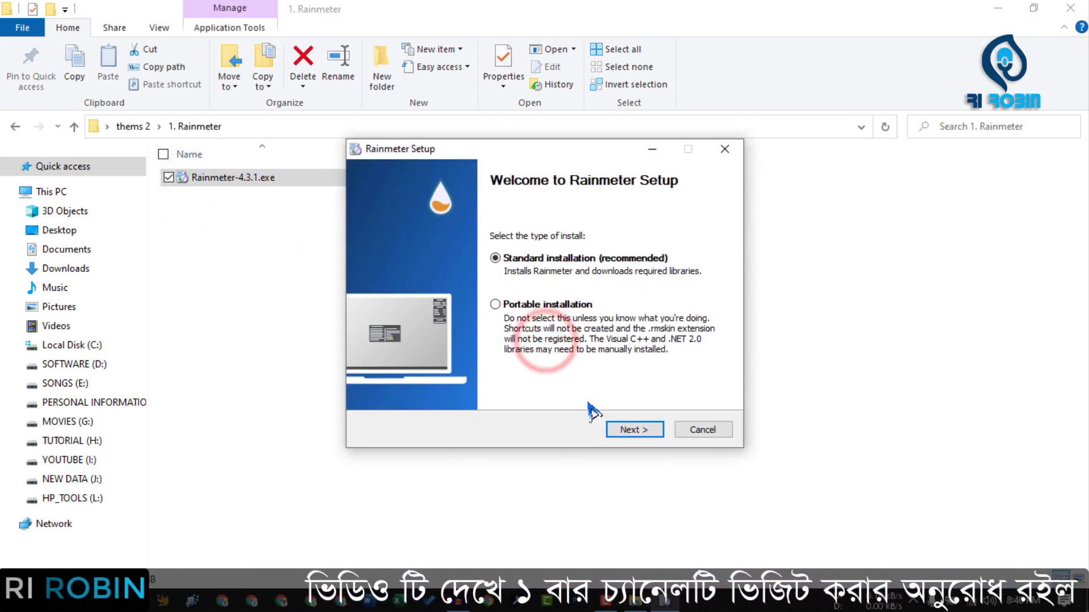
{"action": "left_click", "coordinate": [645, 435]}
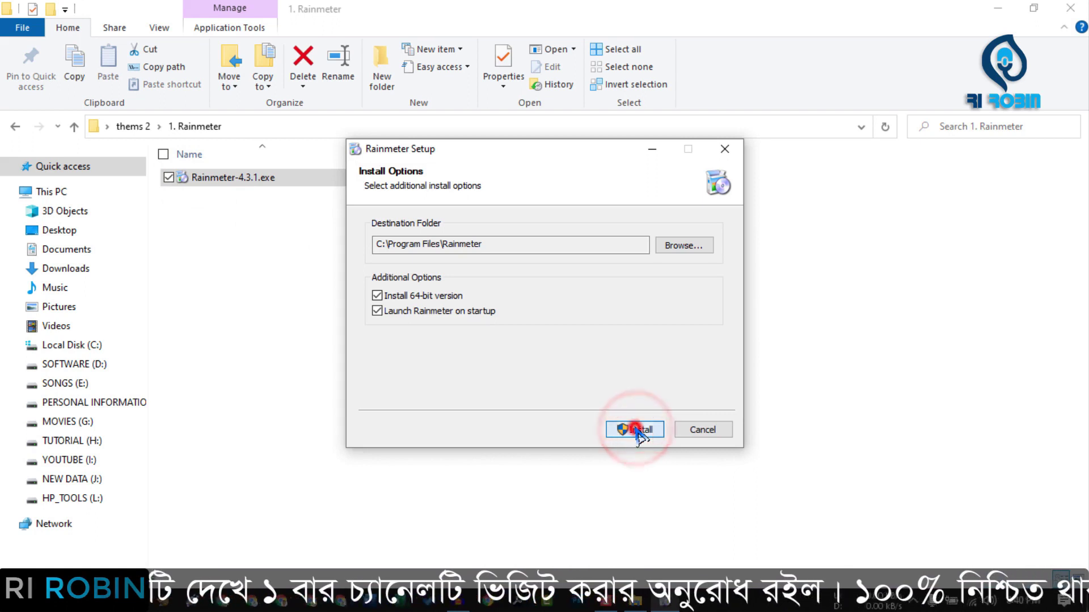
{"action": "left_click", "coordinate": [636, 429]}
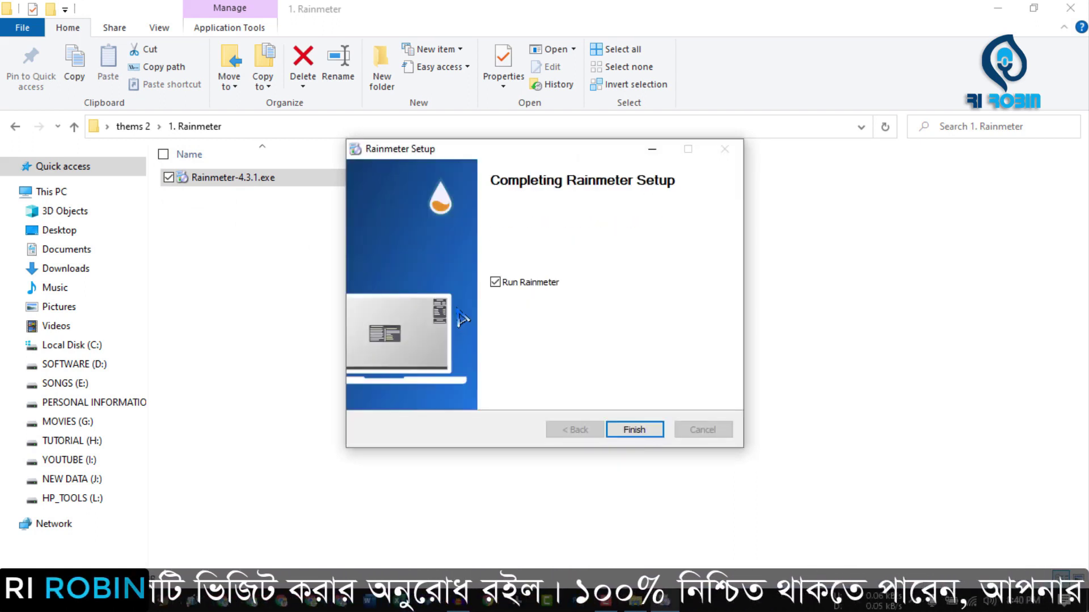
{"action": "left_click", "coordinate": [641, 431]}
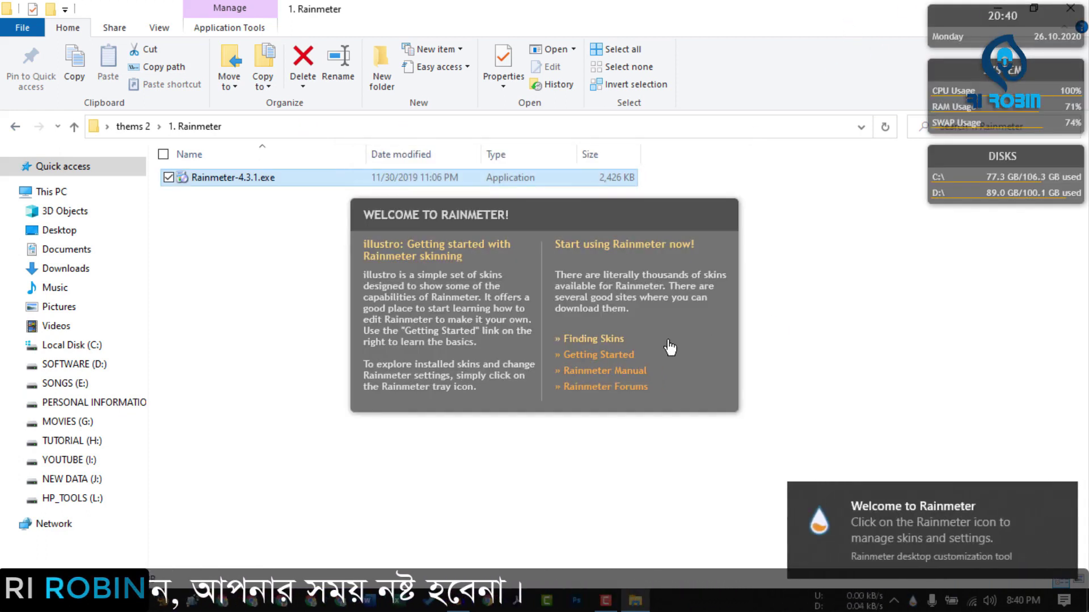
Unload the default illustro Welcome, Disk, System and Clock skins from the desktop.
{"action": "right_click", "coordinate": [689, 328]}
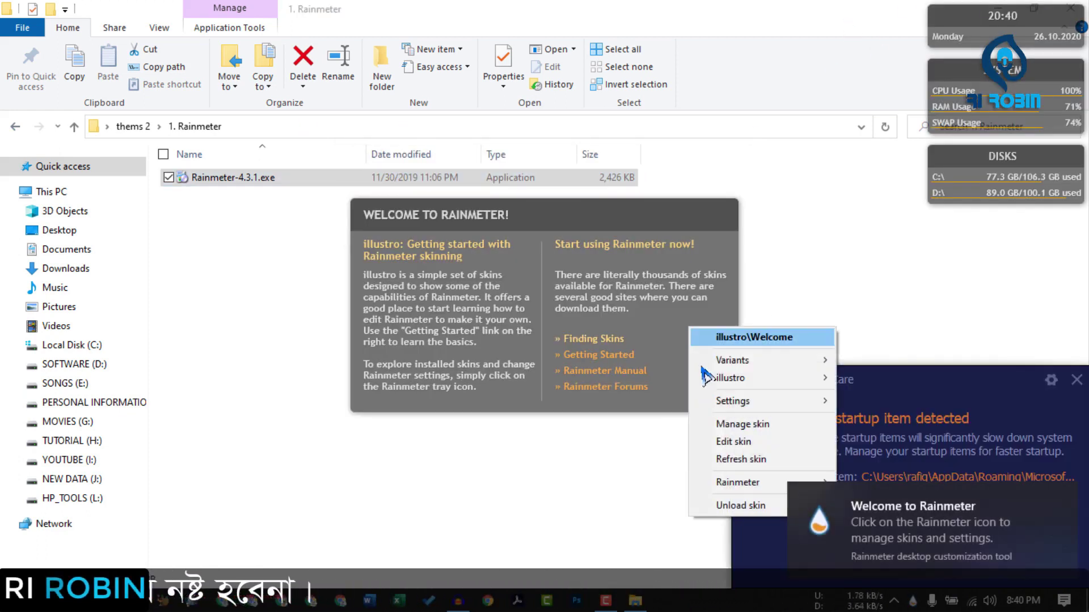
{"action": "left_click", "coordinate": [731, 505]}
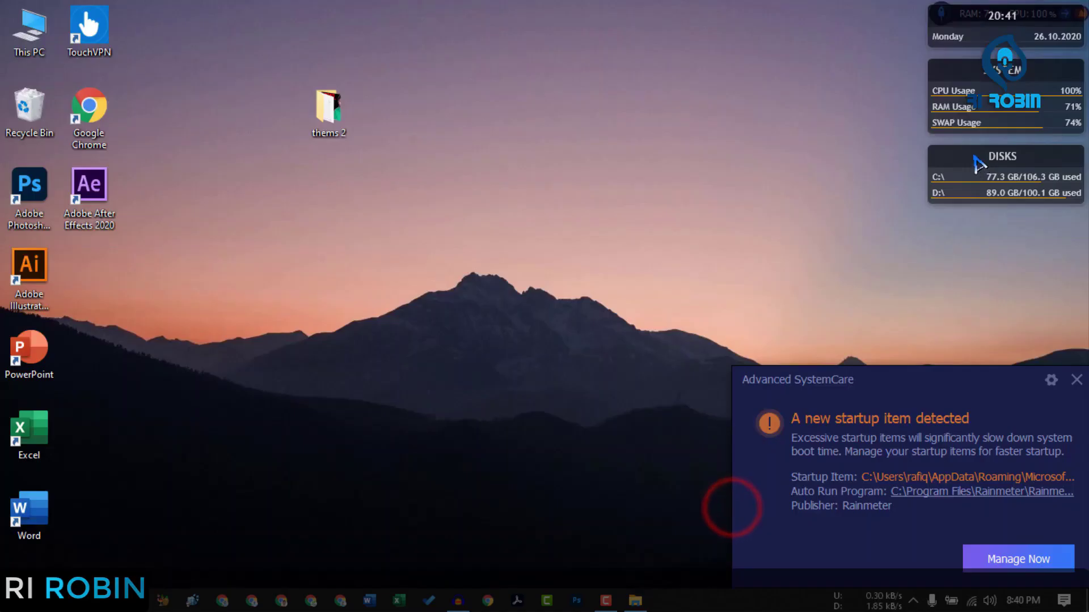
{"action": "right_click", "coordinate": [967, 156]}
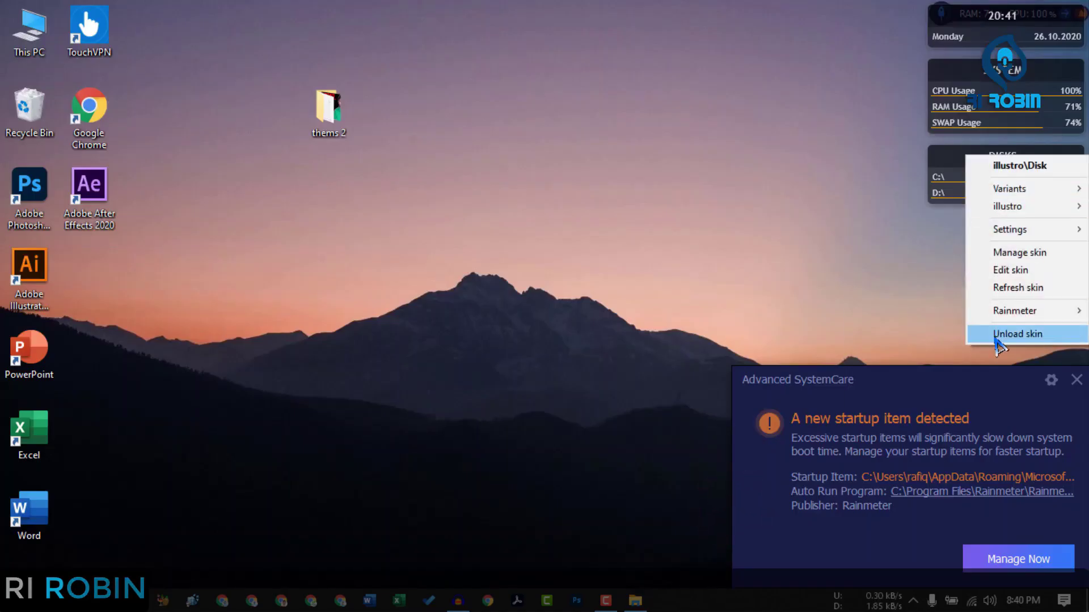
{"action": "left_click", "coordinate": [995, 334]}
{"action": "right_click", "coordinate": [951, 98]}
{"action": "left_click", "coordinate": [997, 278]}
{"action": "right_click", "coordinate": [953, 36]}
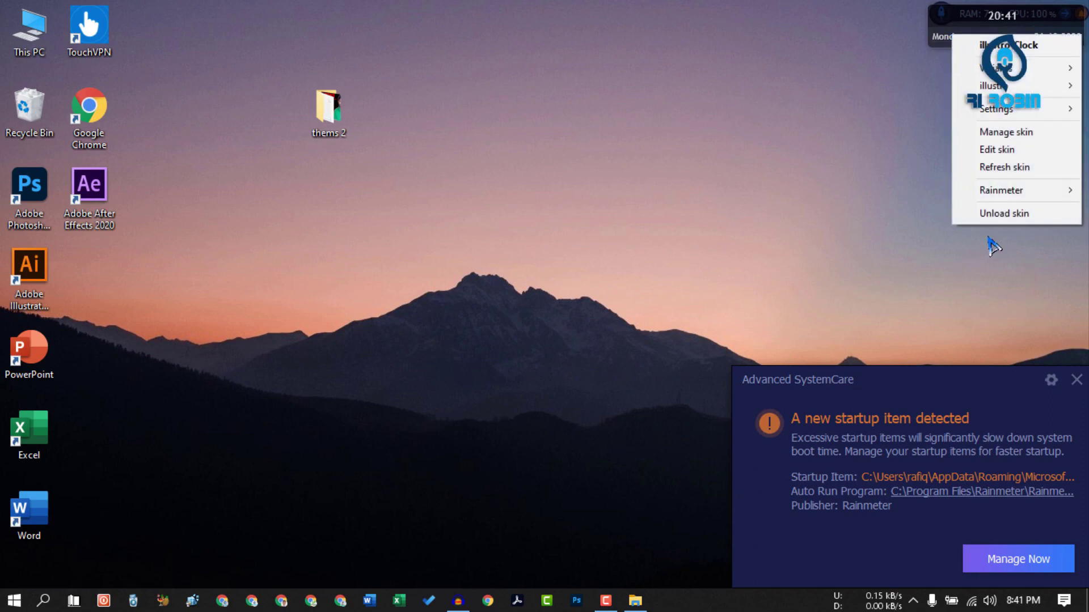
{"action": "left_click", "coordinate": [987, 214]}
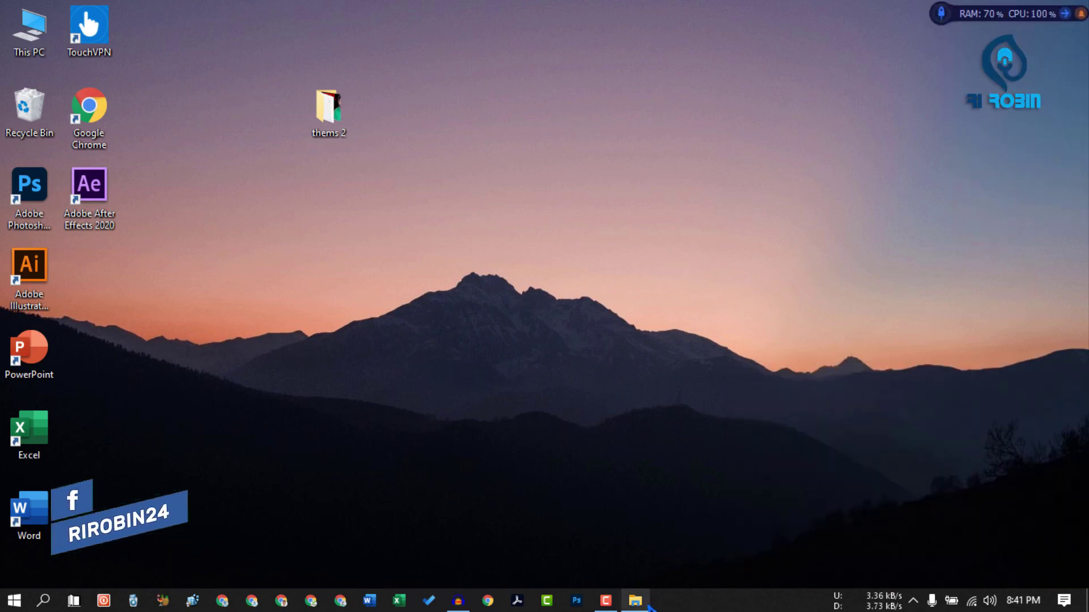
Return to the thems 2 folder and run NexusSetup.exe from the 2. Nexus Dock folder.
{"action": "left_click", "coordinate": [645, 603]}
{"action": "left_click", "coordinate": [25, 127]}
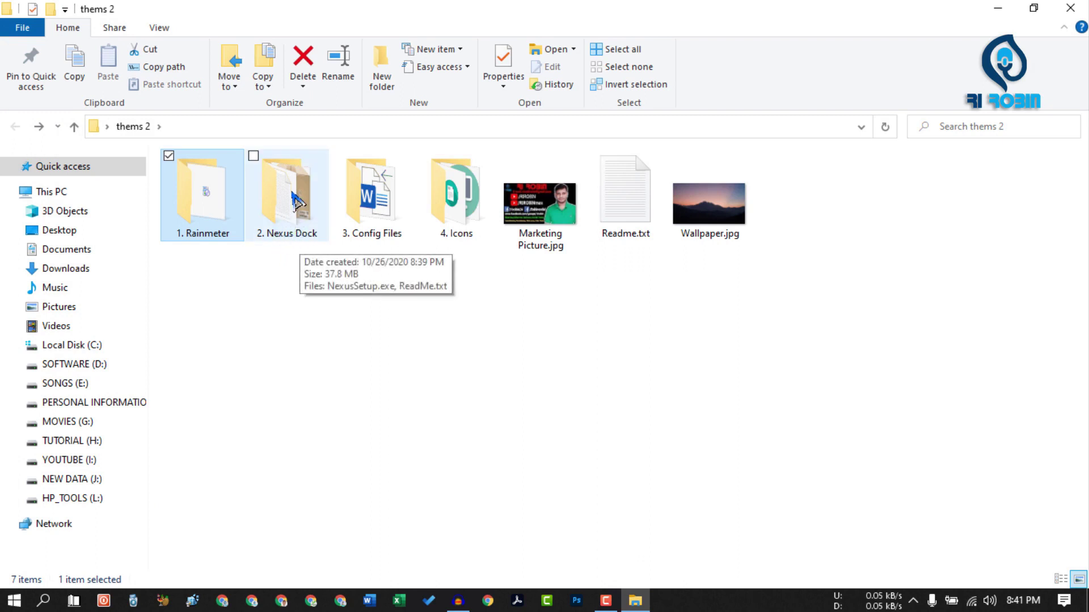
{"action": "double_click", "coordinate": [288, 198]}
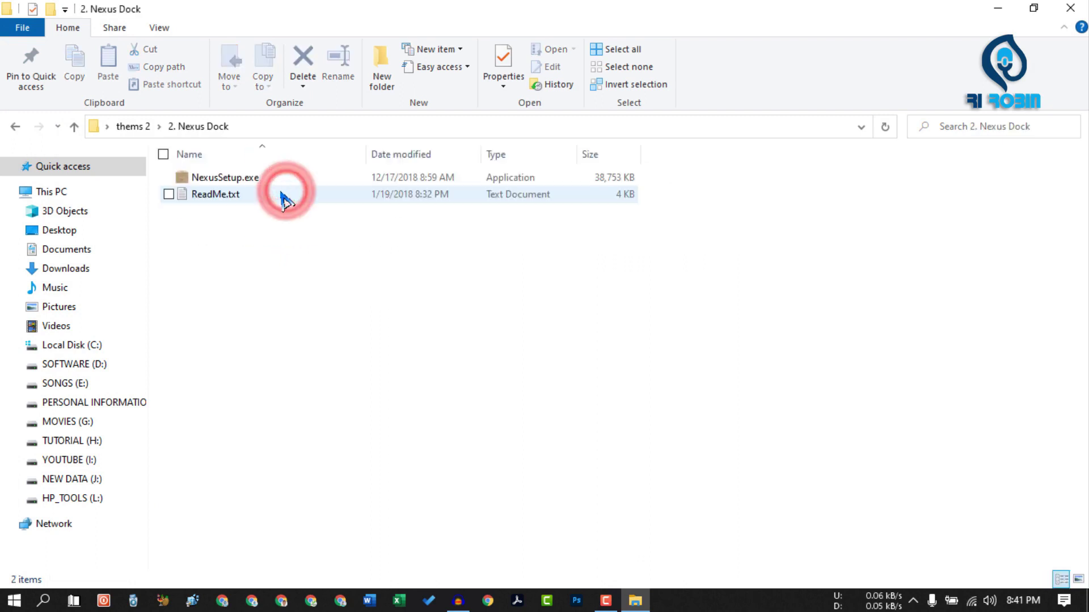
{"action": "left_click", "coordinate": [216, 179]}
{"action": "double_click", "coordinate": [213, 180]}
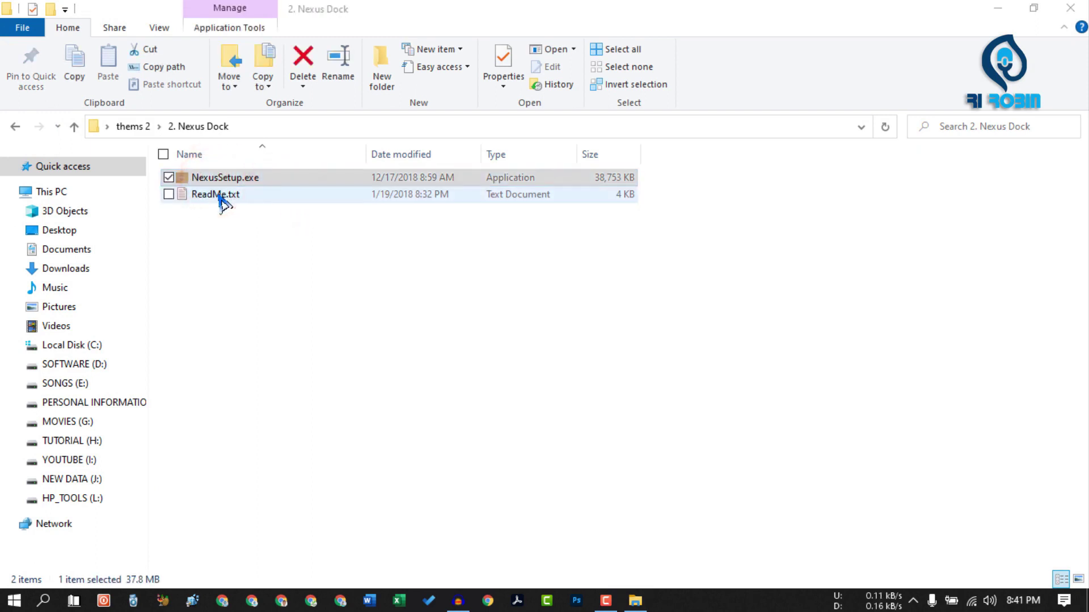
{"action": "left_click", "coordinate": [546, 339]}
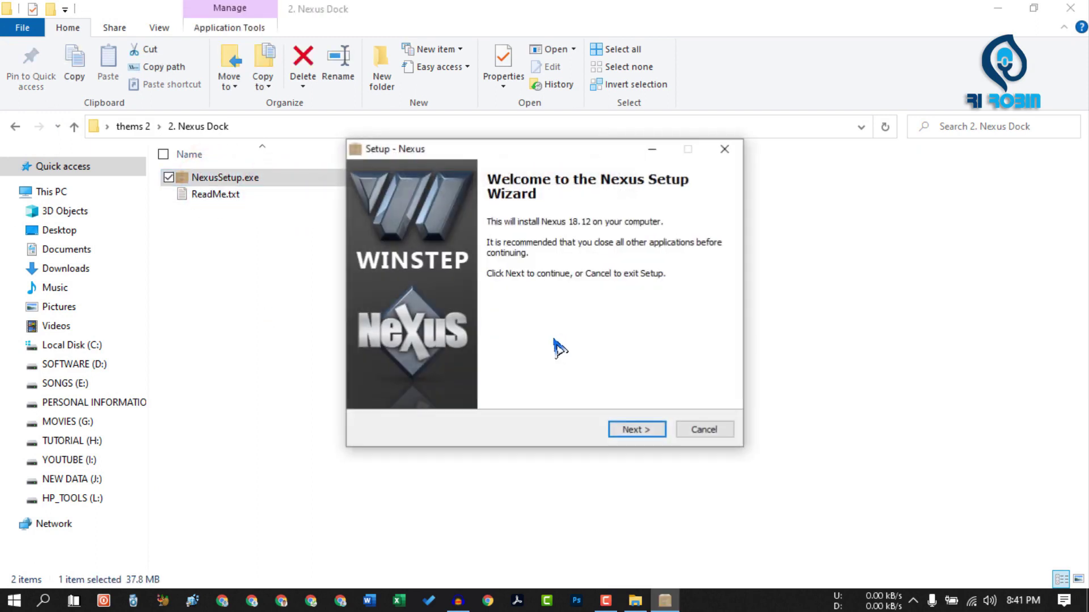
Install Nexus 18.12 to C:\Program Files (x86)\Winstep, launch it on finishing, and dismiss the Advanced SystemCare notification.
{"action": "left_click", "coordinate": [634, 430]}
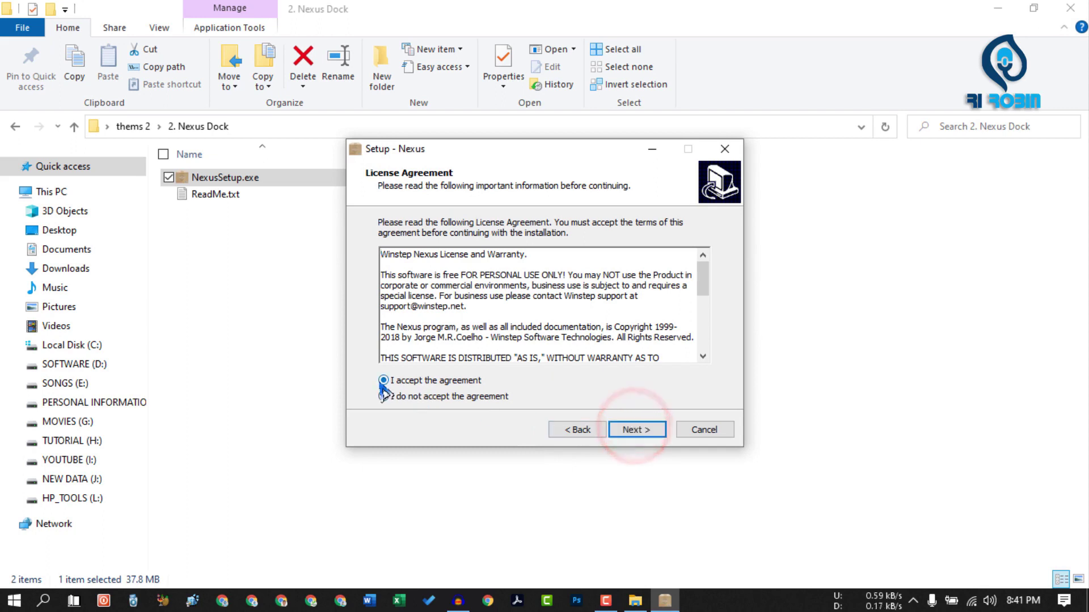
{"action": "left_click", "coordinate": [636, 430]}
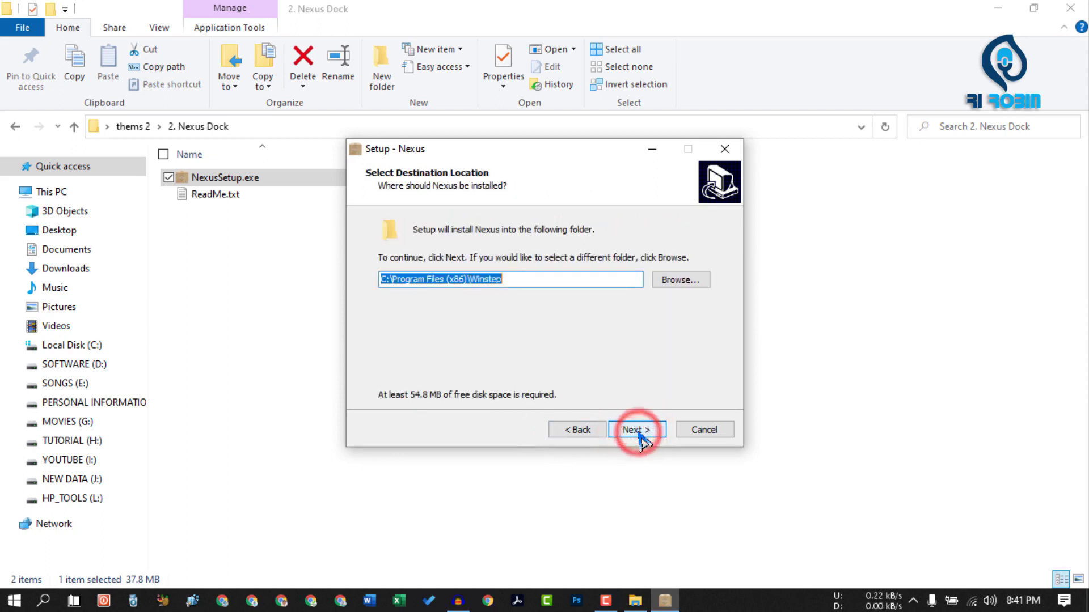
{"action": "left_click", "coordinate": [635, 430]}
{"action": "left_click", "coordinate": [636, 430]}
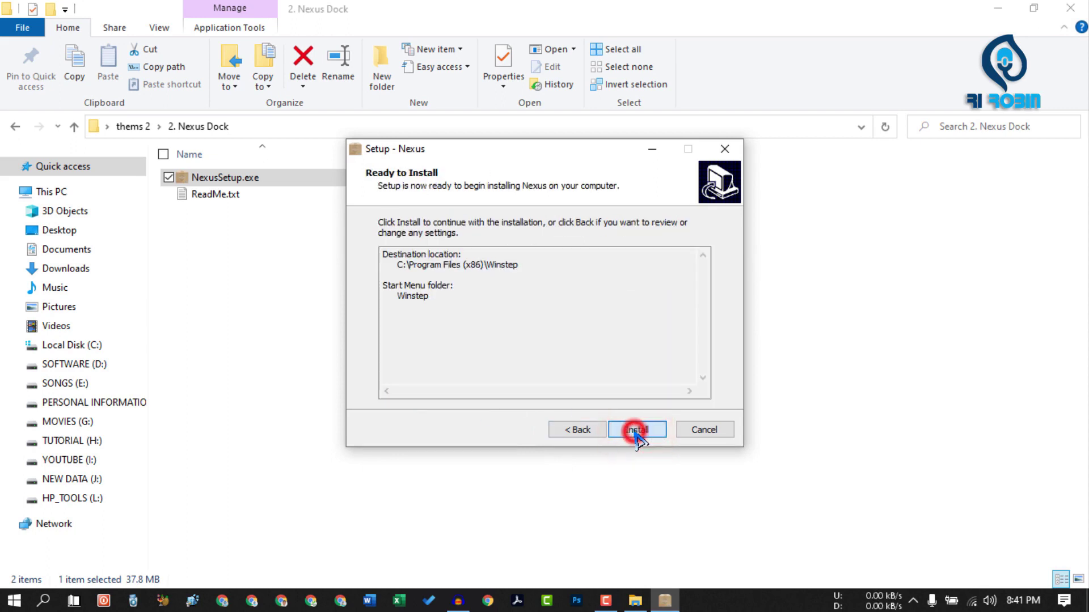
{"action": "left_click", "coordinate": [635, 431]}
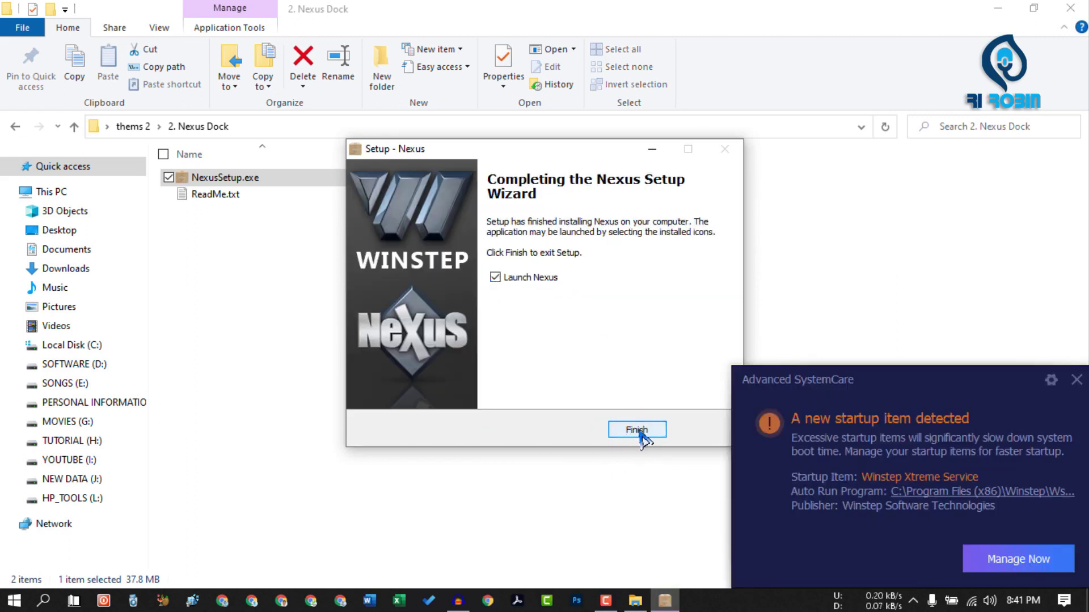
{"action": "left_click", "coordinate": [636, 430]}
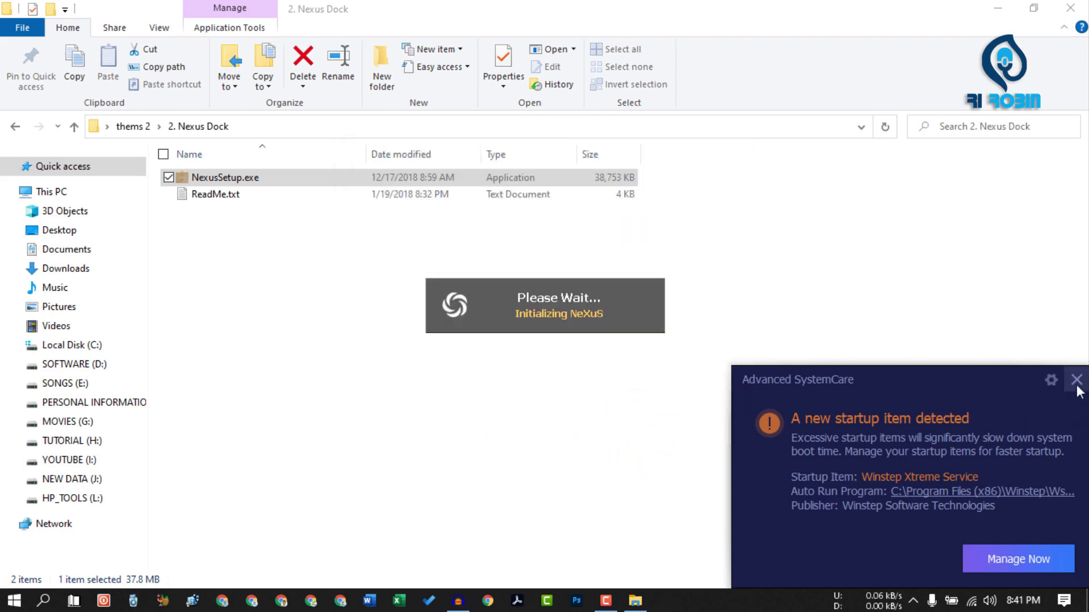
{"action": "left_click", "coordinate": [1077, 380]}
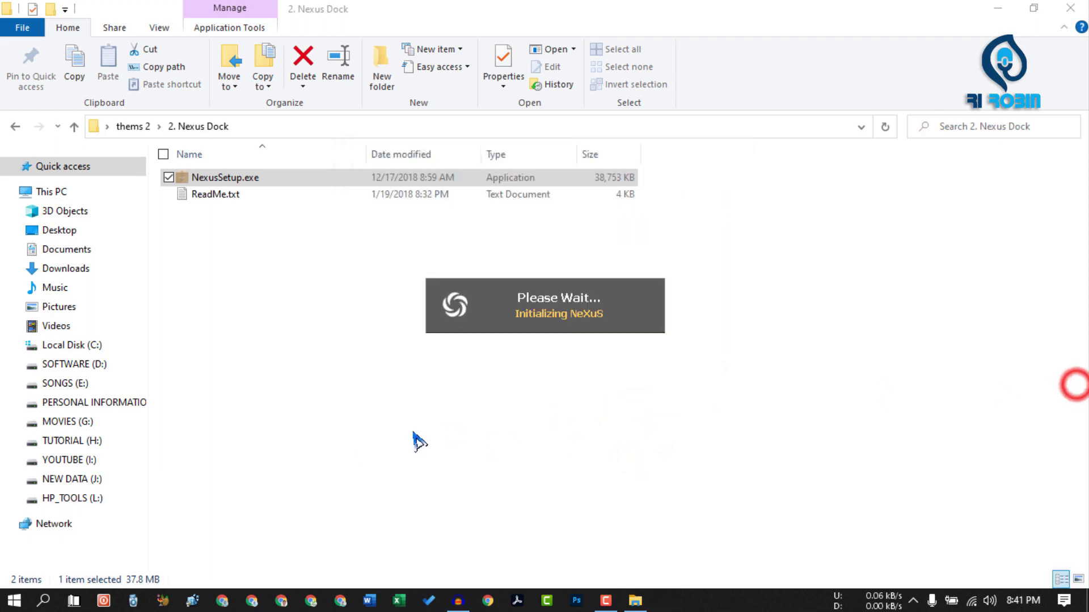
Copy the Mond folder from the 3. Config Files folder in thems 2.
{"action": "left_click", "coordinate": [16, 126]}
{"action": "left_click", "coordinate": [374, 204]}
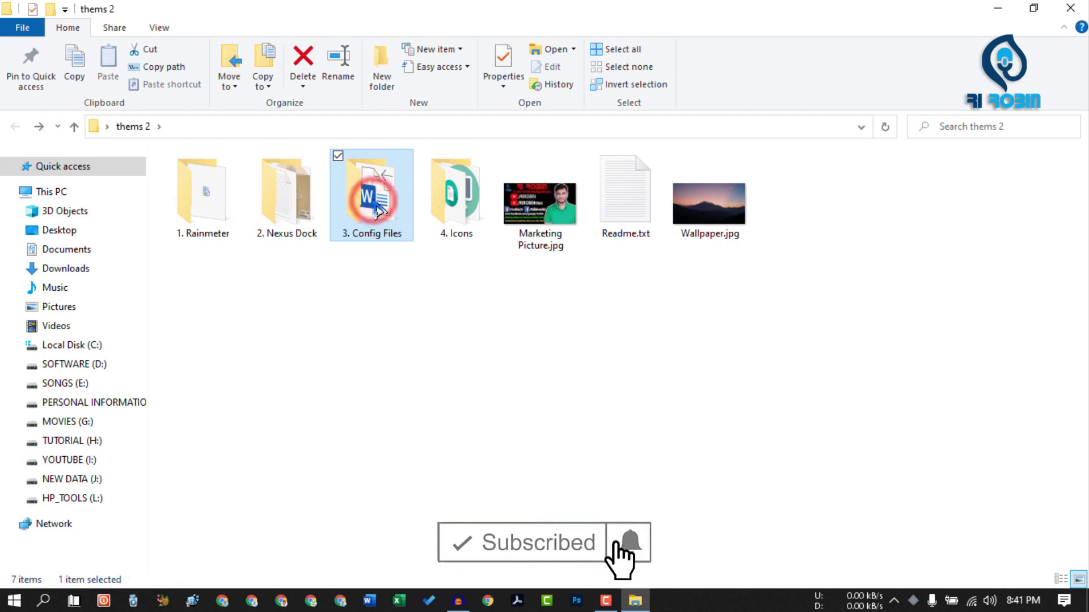
{"action": "double_click", "coordinate": [376, 205]}
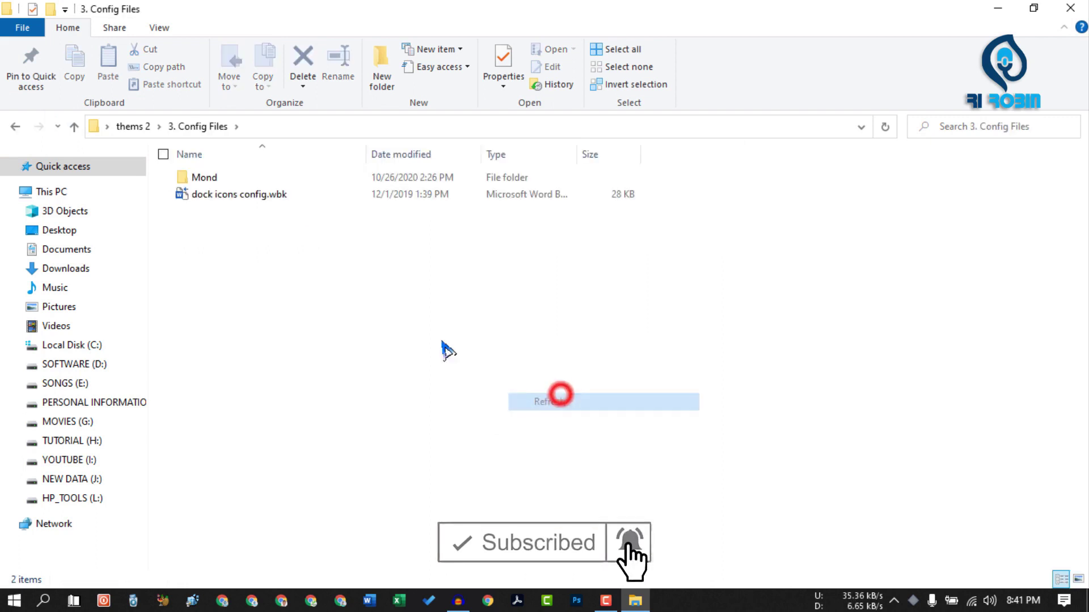
{"action": "left_click", "coordinate": [221, 180]}
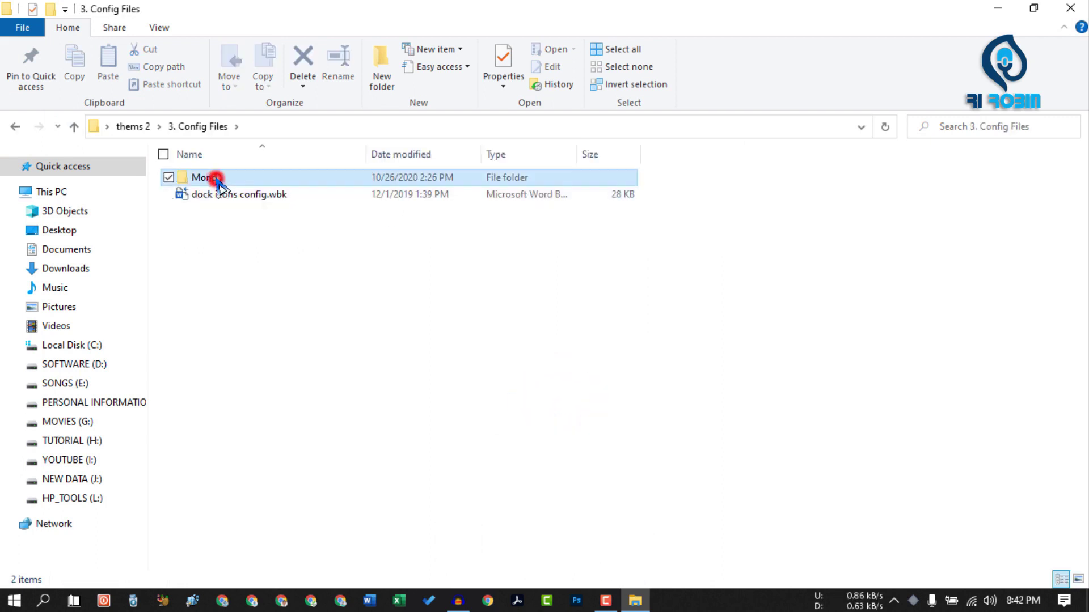
{"action": "right_click", "coordinate": [220, 184]}
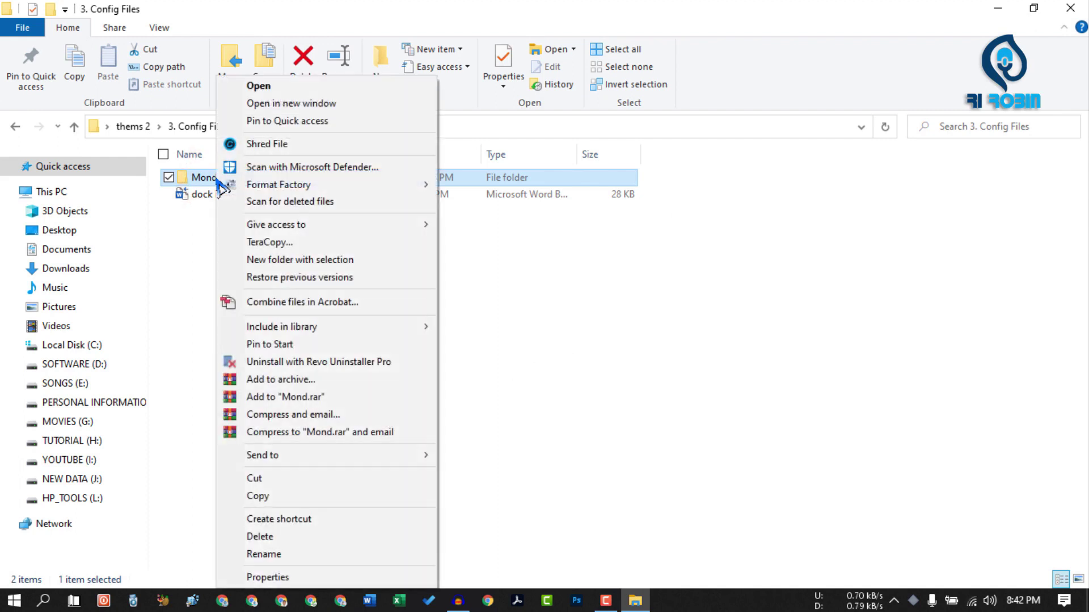
{"action": "left_click", "coordinate": [288, 497]}
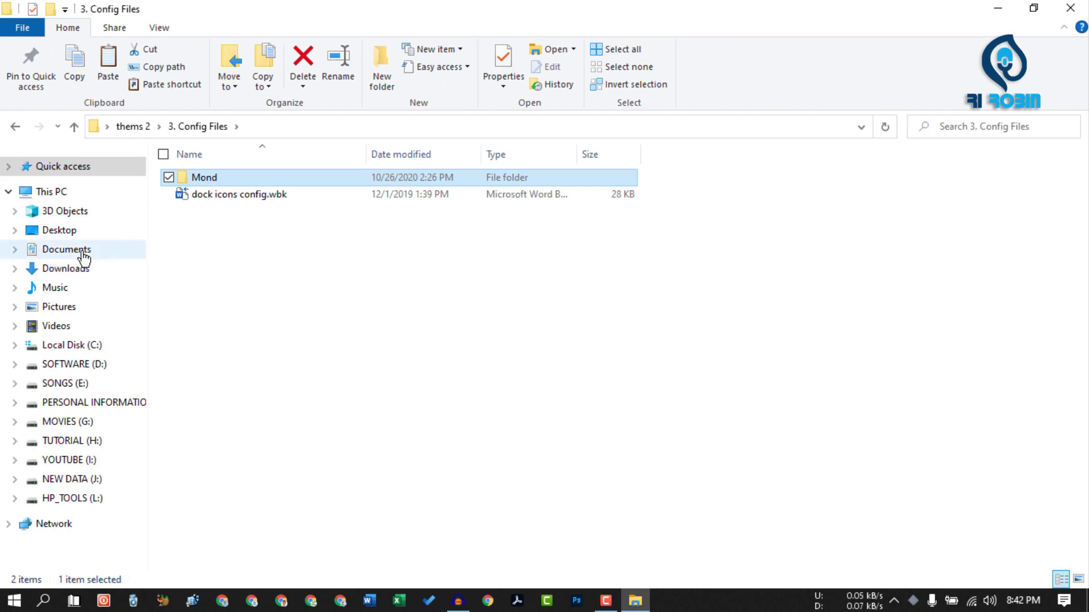
Paste the Mond folder into Documents\Rainmeter\Skins, then go back to the desktop and refresh it.
{"action": "left_click", "coordinate": [9, 192]}
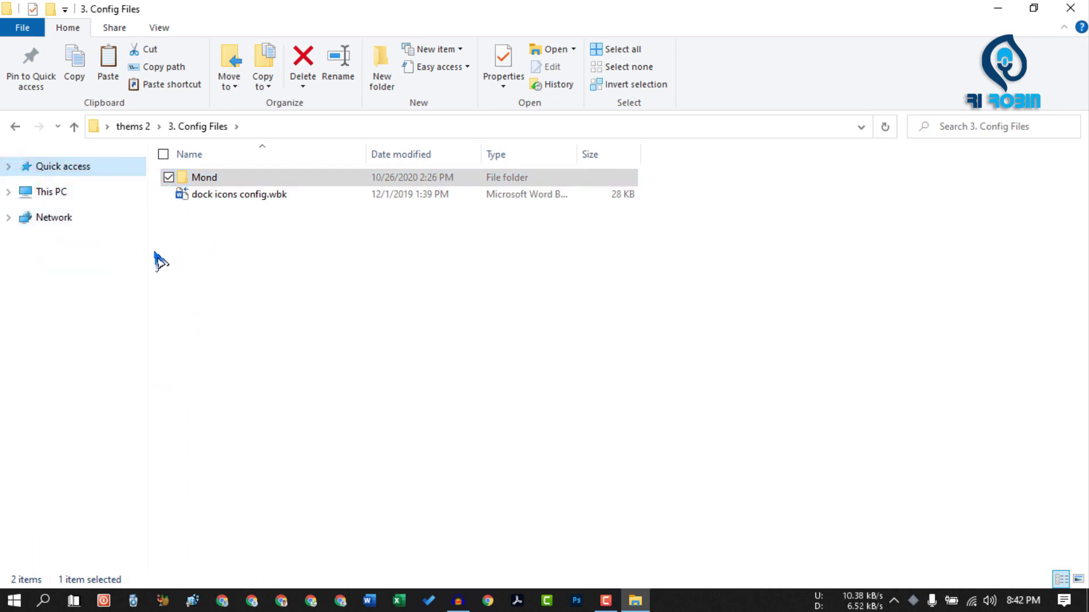
{"action": "left_click", "coordinate": [8, 193]}
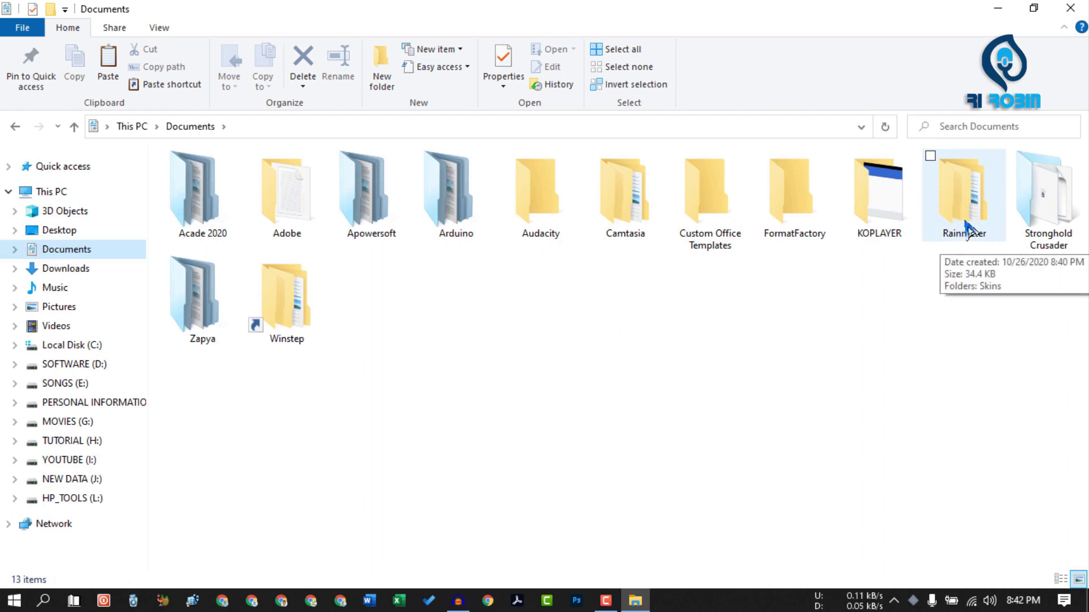
{"action": "double_click", "coordinate": [978, 210]}
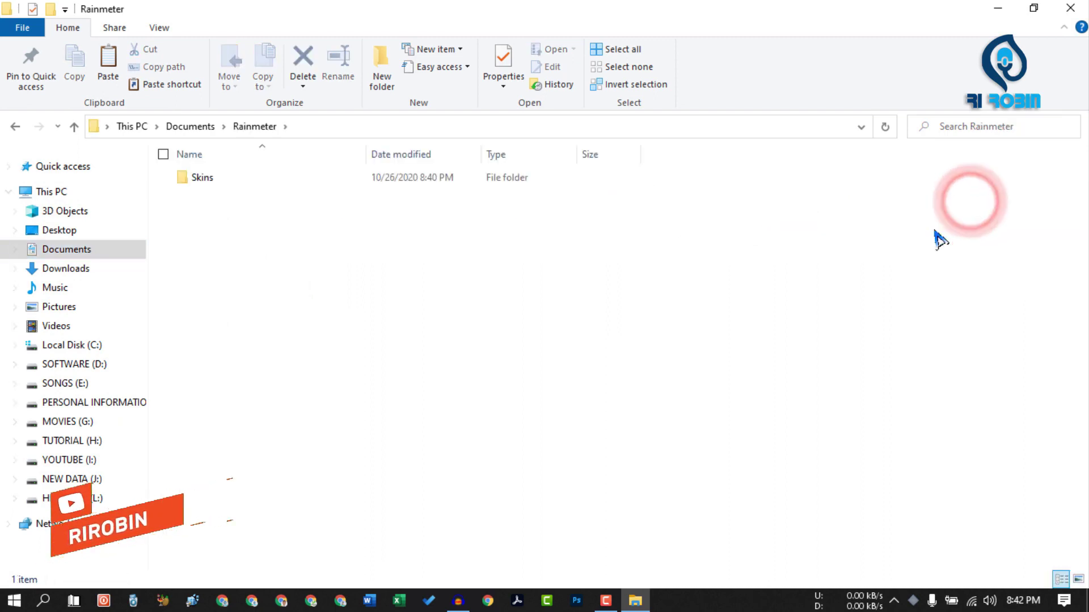
{"action": "double_click", "coordinate": [204, 178]}
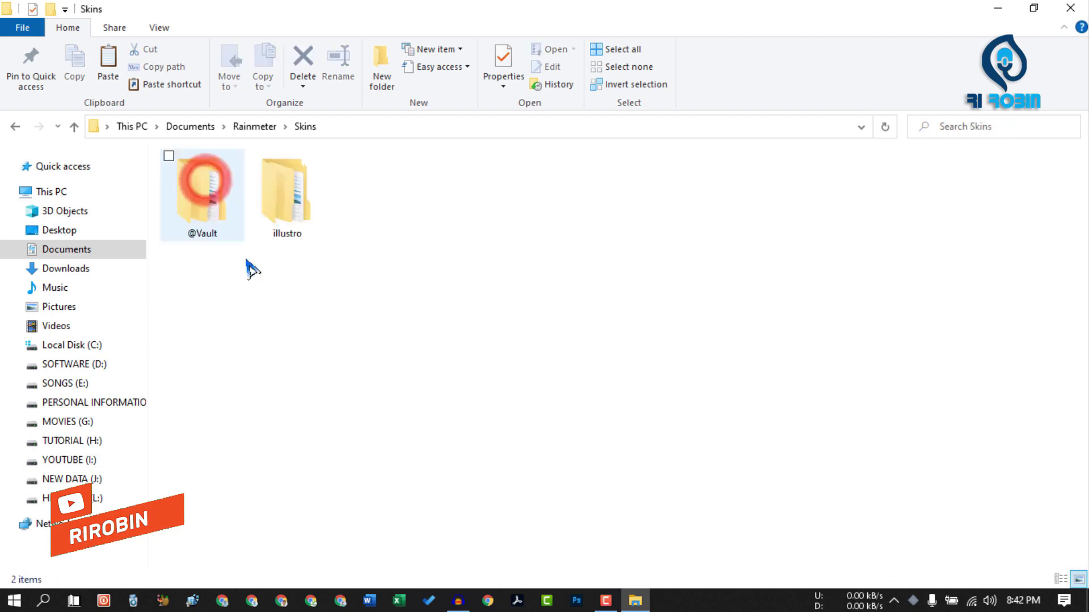
{"action": "right_click", "coordinate": [418, 205]}
{"action": "left_click", "coordinate": [461, 314]}
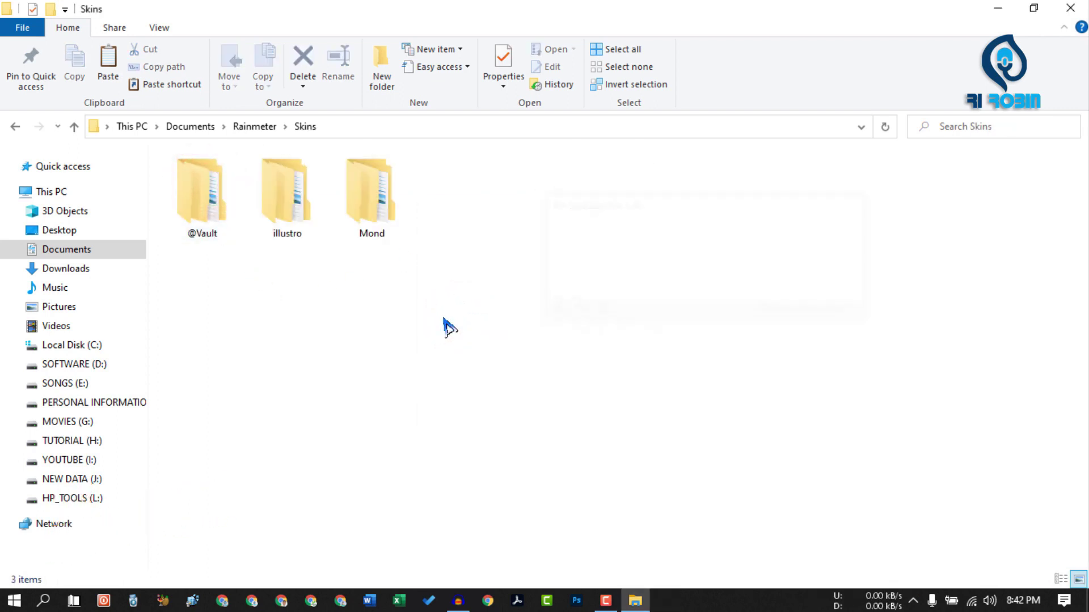
{"action": "left_click", "coordinate": [1069, 11]}
{"action": "right_click", "coordinate": [485, 184]}
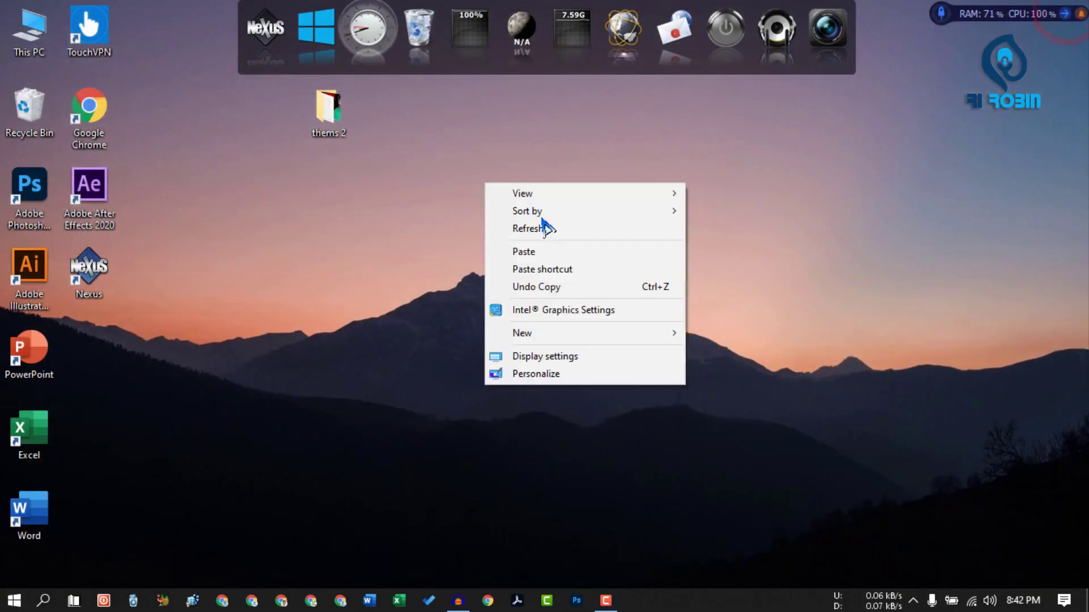
{"action": "left_click", "coordinate": [553, 231]}
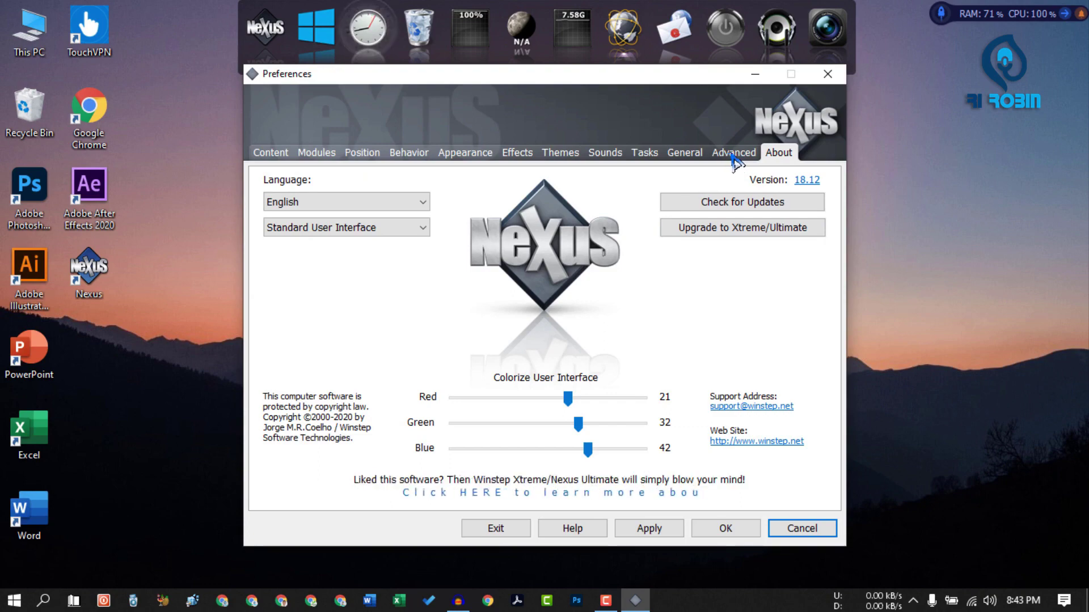
Restore the Nexus dock configuration from dock icons config.wbk in thems 2\3. Config Files, accept the preferences and refresh the desktop.
{"action": "left_click", "coordinate": [733, 153]}
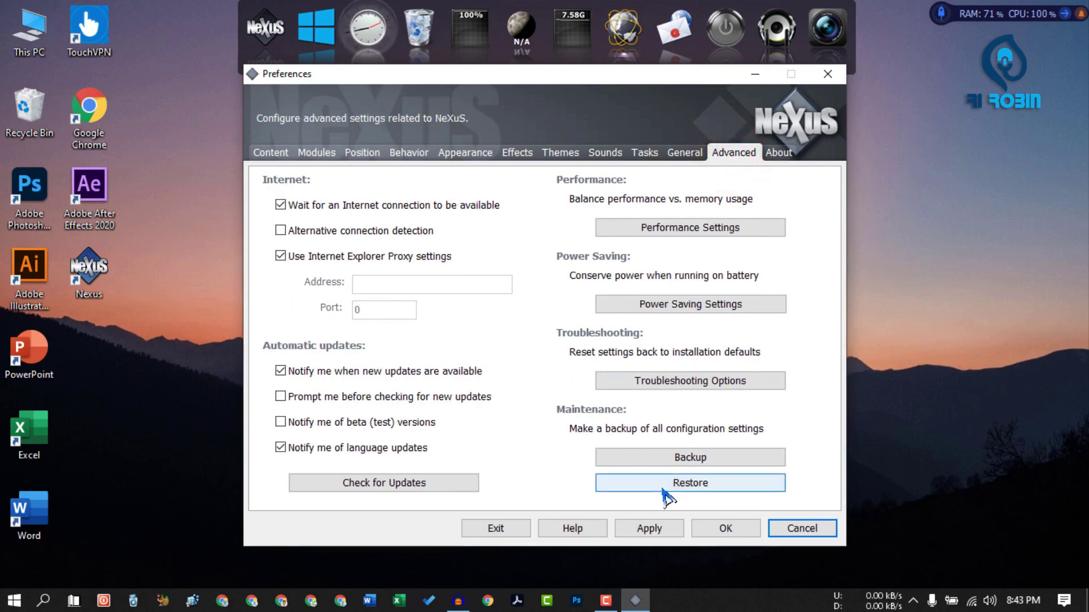
{"action": "left_click", "coordinate": [691, 485]}
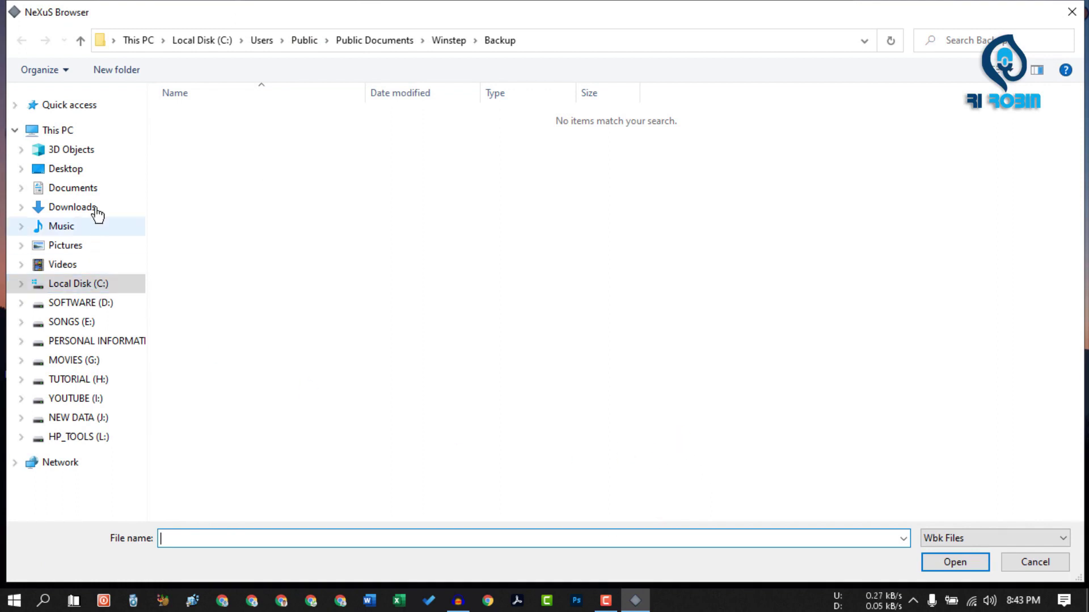
{"action": "left_click", "coordinate": [66, 177]}
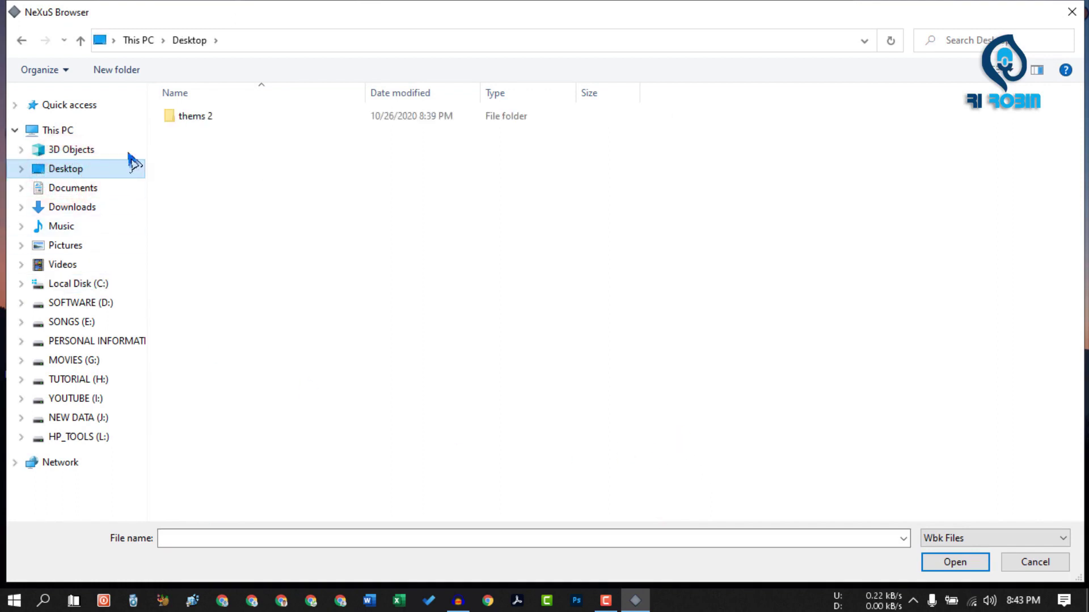
{"action": "double_click", "coordinate": [200, 115]}
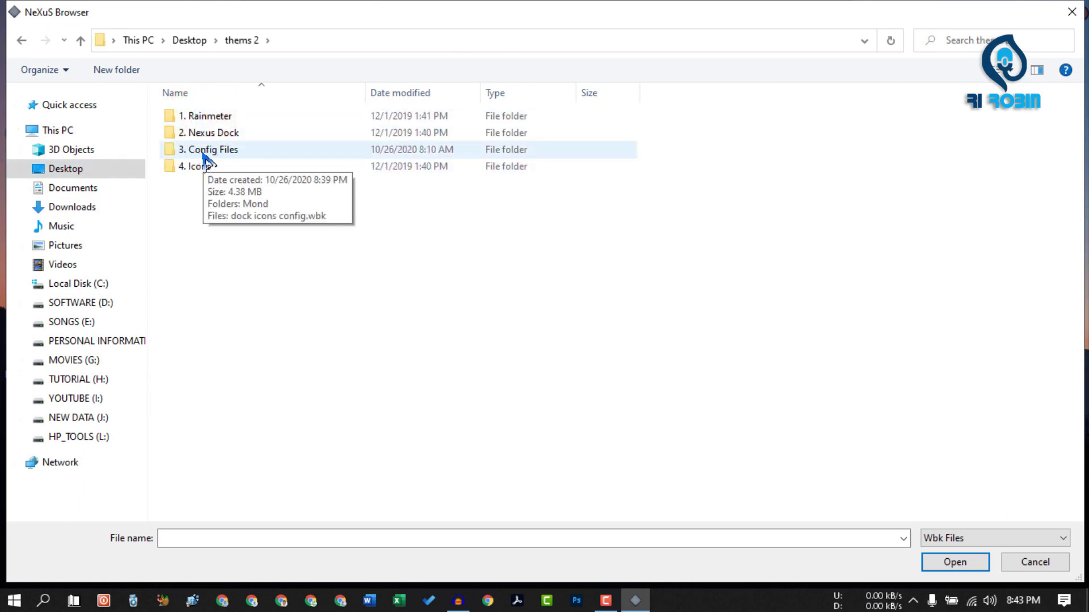
{"action": "double_click", "coordinate": [203, 154]}
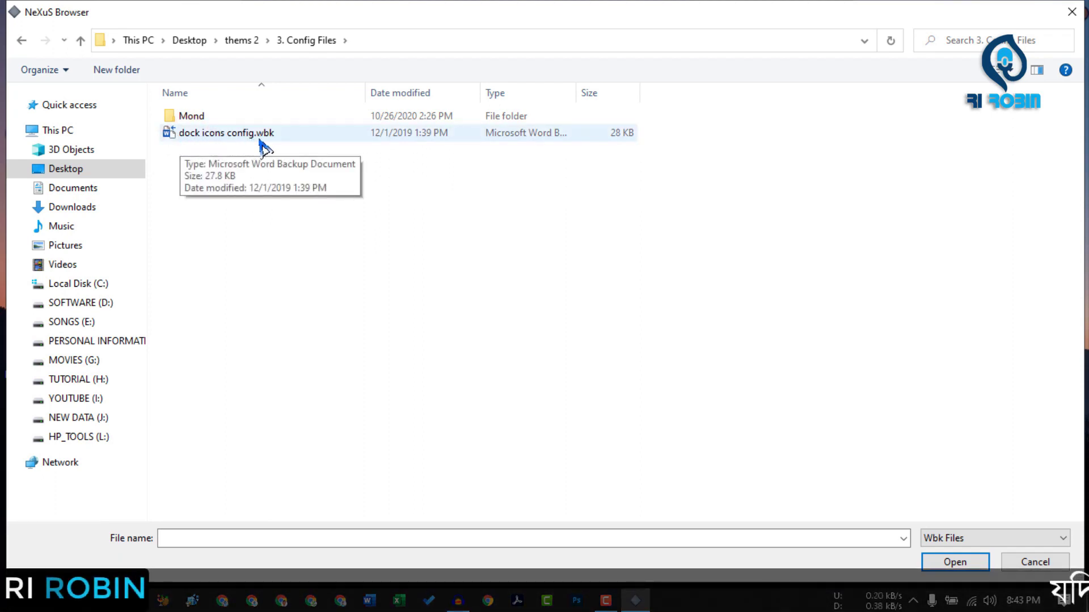
{"action": "double_click", "coordinate": [219, 135]}
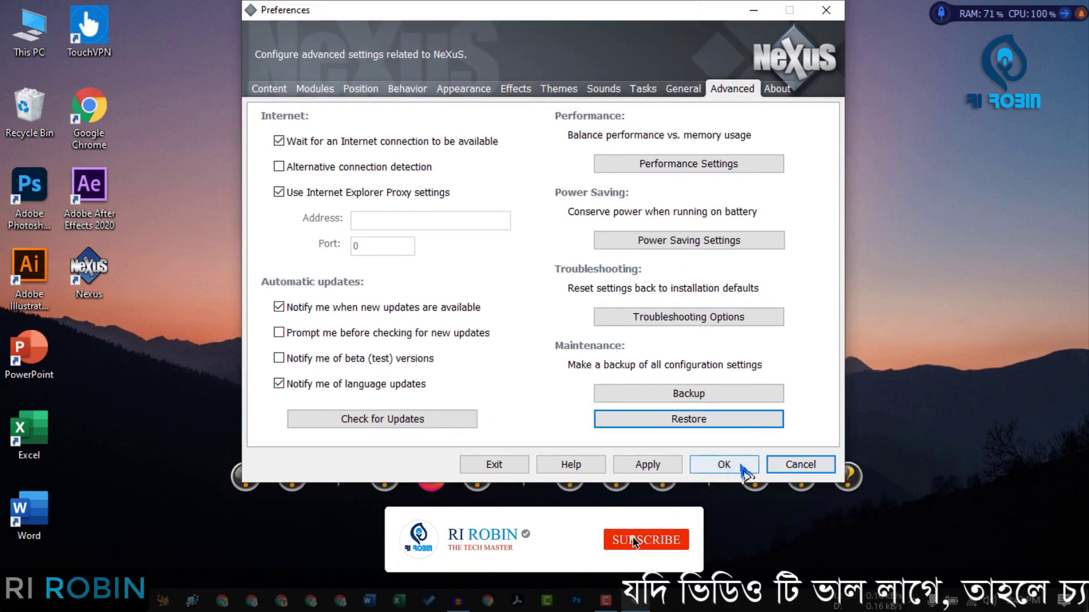
{"action": "left_click", "coordinate": [729, 464]}
{"action": "right_click", "coordinate": [663, 161]}
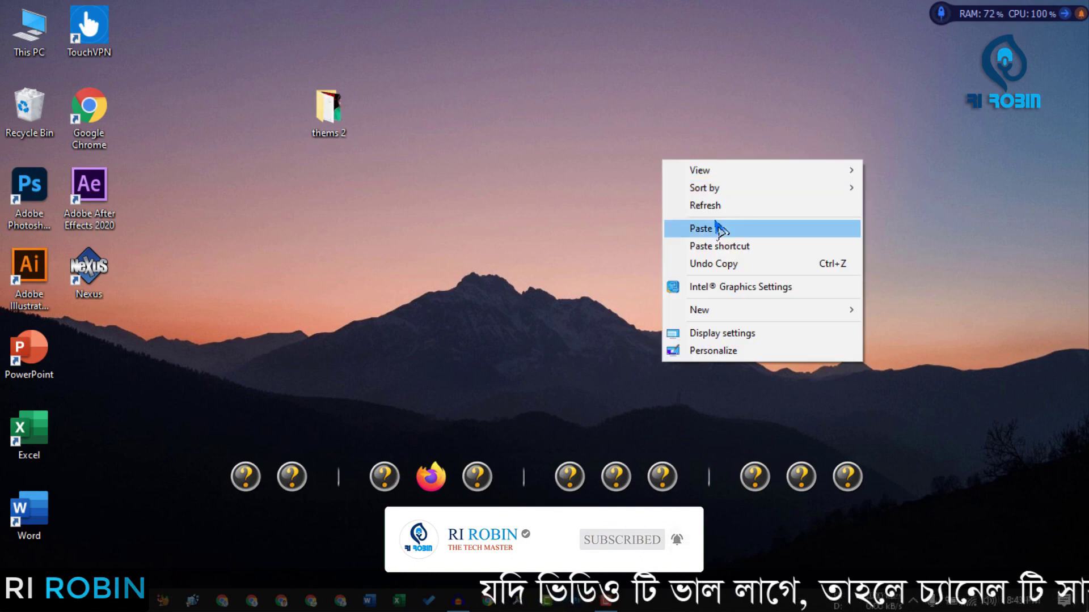
{"action": "left_click", "coordinate": [669, 208]}
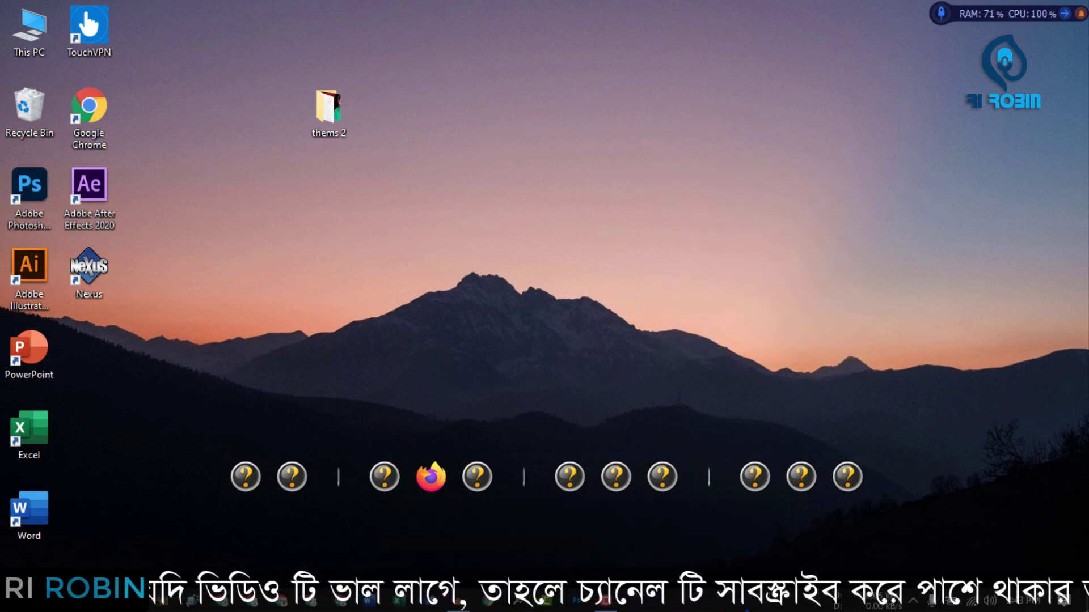
Turn on automatic hiding of the taskbar in desktop mode in the taskbar settings.
{"action": "right_click", "coordinate": [745, 602]}
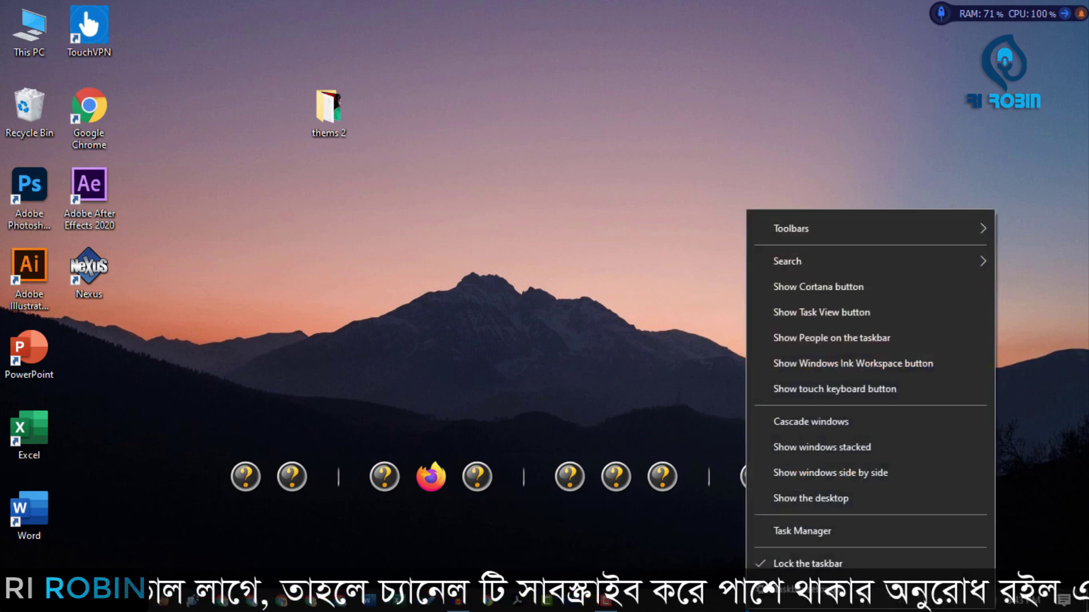
{"action": "right_click", "coordinate": [711, 602]}
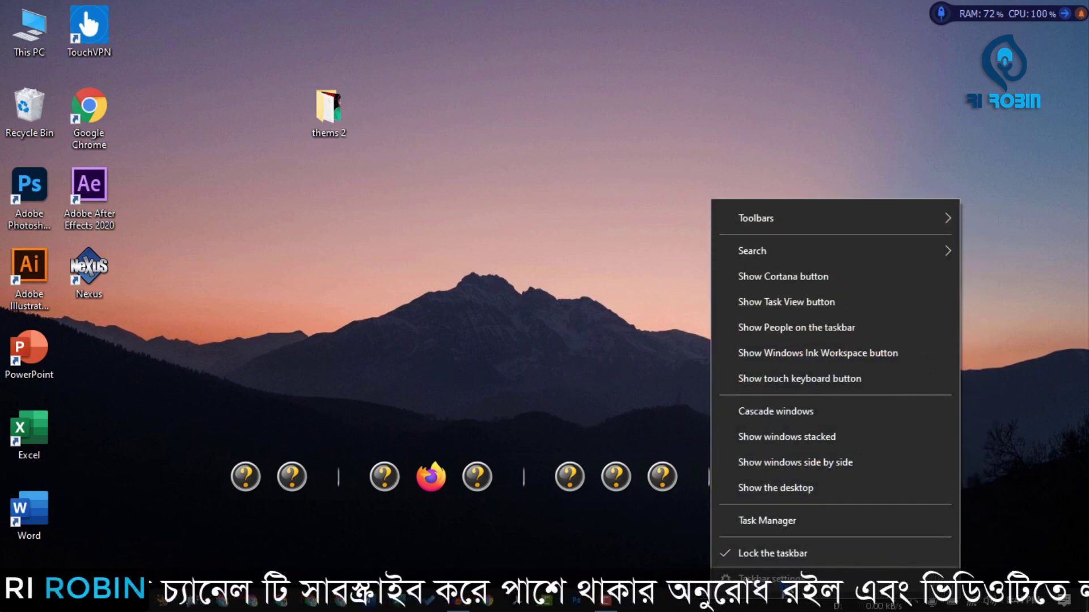
{"action": "left_click", "coordinate": [770, 578]}
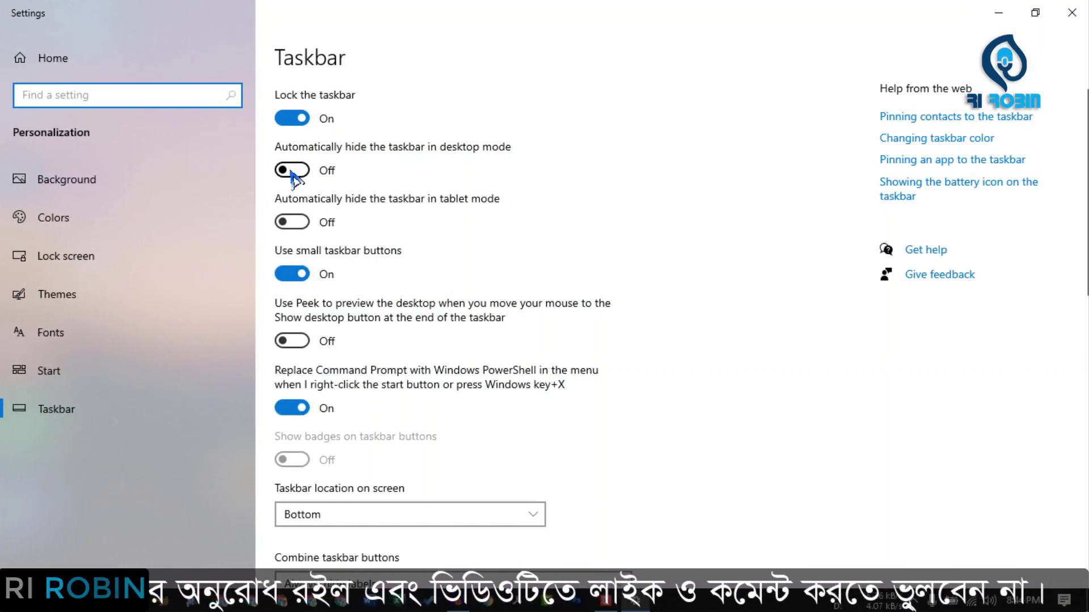
{"action": "left_click", "coordinate": [293, 173]}
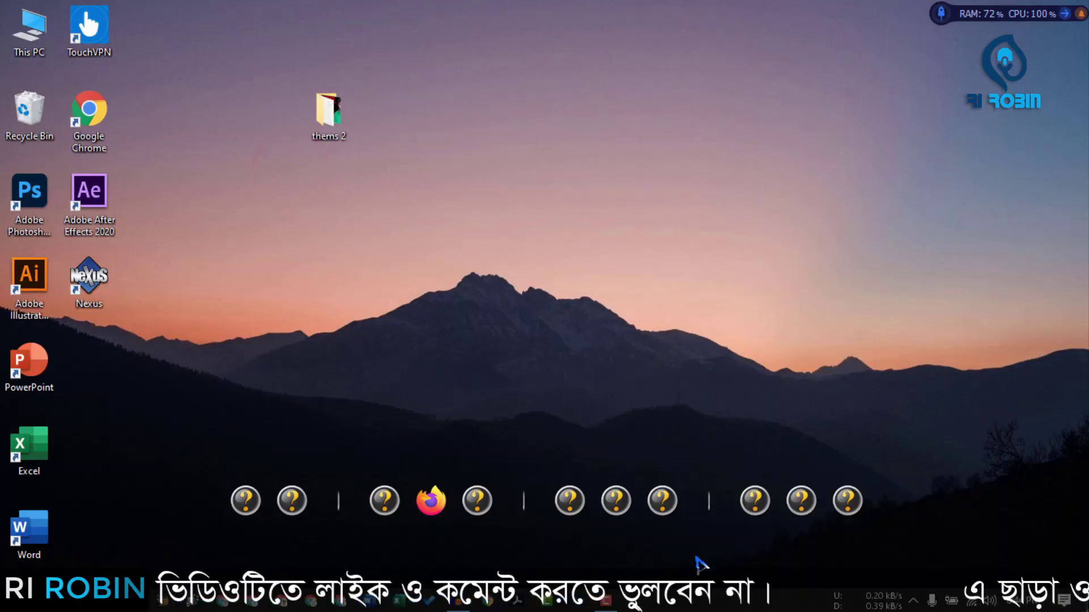
Refresh the desktop and move the thems 2 folder beside the TouchVPN shortcut.
{"action": "right_click", "coordinate": [666, 195]}
{"action": "left_click", "coordinate": [717, 244]}
{"action": "left_click_drag", "start_coordinate": [327, 123], "coordinate": [207, 41]}
Remove the RAM/CPU monitor widget from the desktop and refresh the desktop.
{"action": "left_click", "coordinate": [1013, 21]}
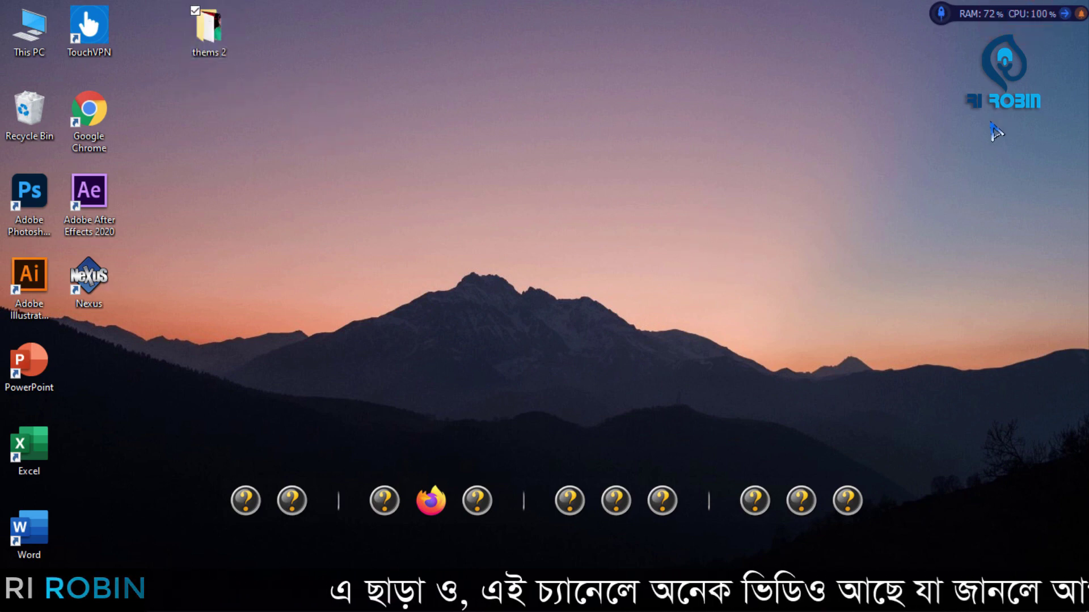
{"action": "right_click", "coordinate": [1016, 22]}
{"action": "left_click", "coordinate": [947, 121]}
{"action": "right_click", "coordinate": [718, 103]}
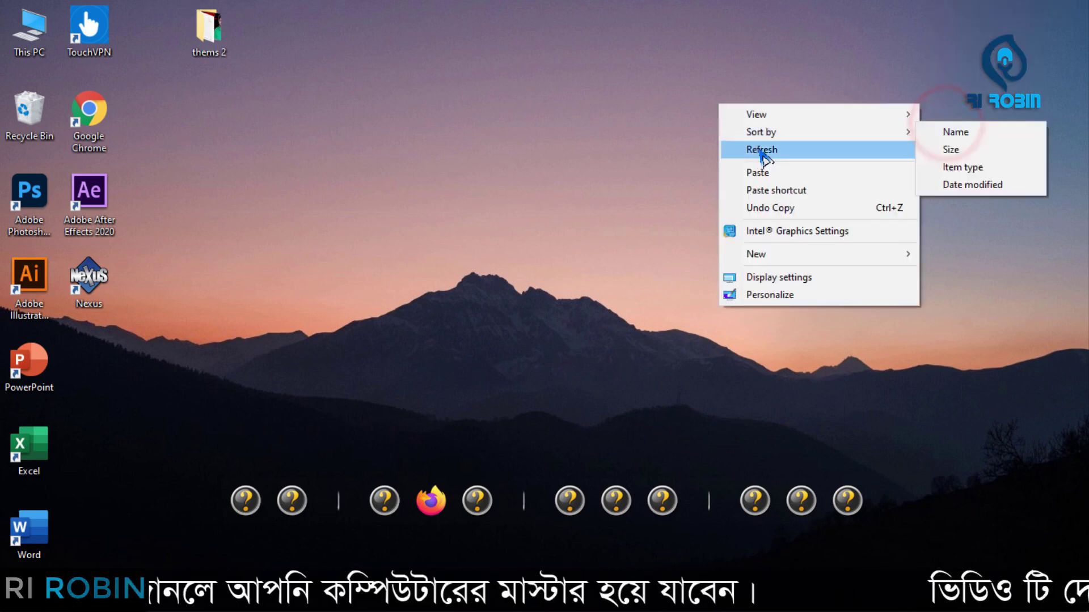
{"action": "left_click", "coordinate": [762, 152]}
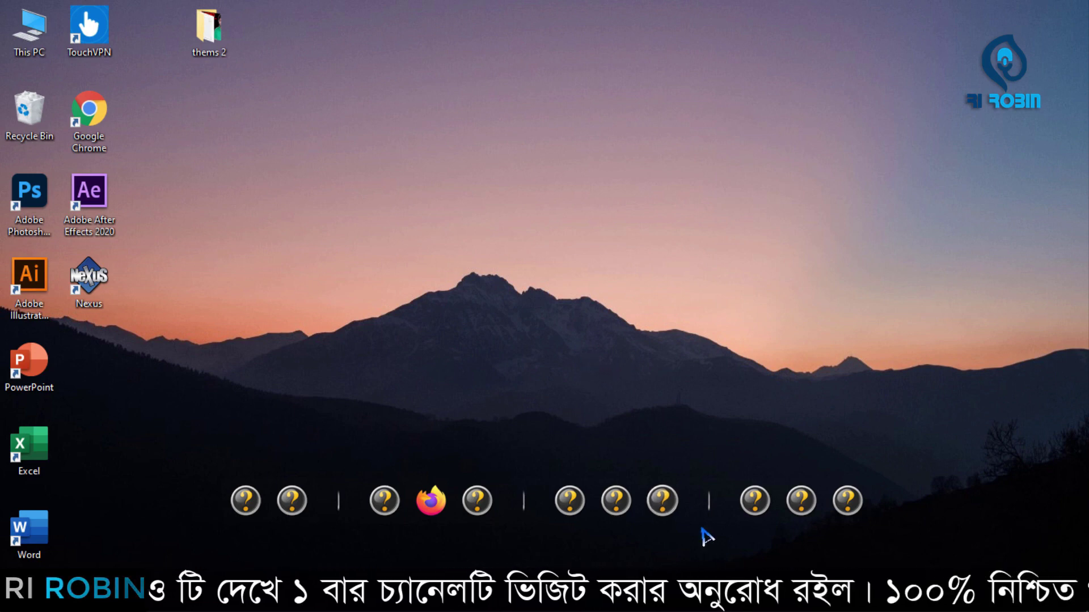
Check what the first dock item launches, close that window, and open the item's Dock Entry Properties.
{"action": "left_click", "coordinate": [246, 502]}
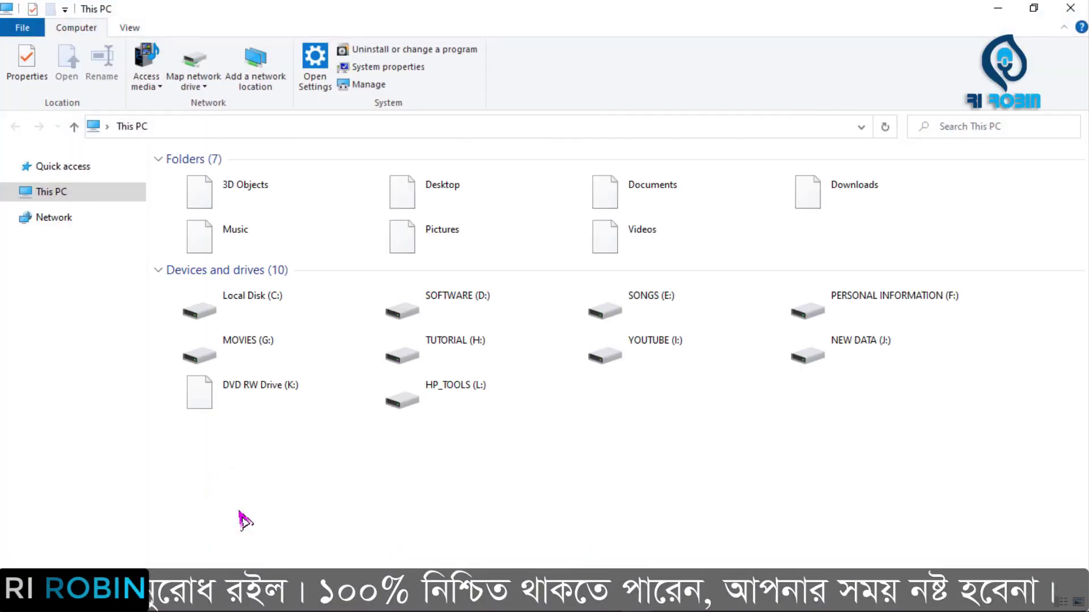
{"action": "left_click", "coordinate": [1070, 8]}
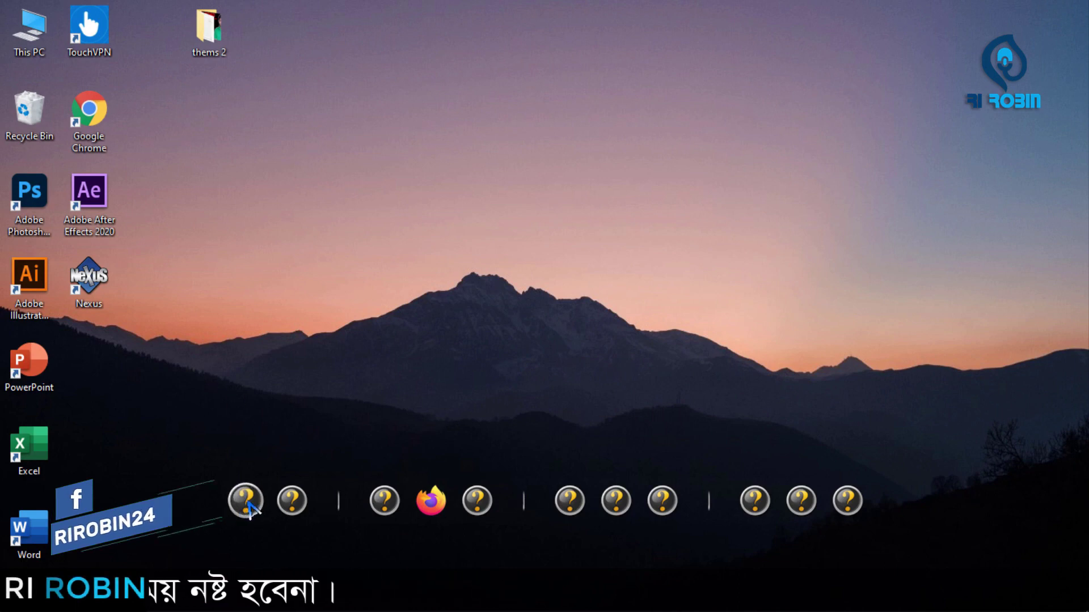
{"action": "right_click", "coordinate": [249, 509]}
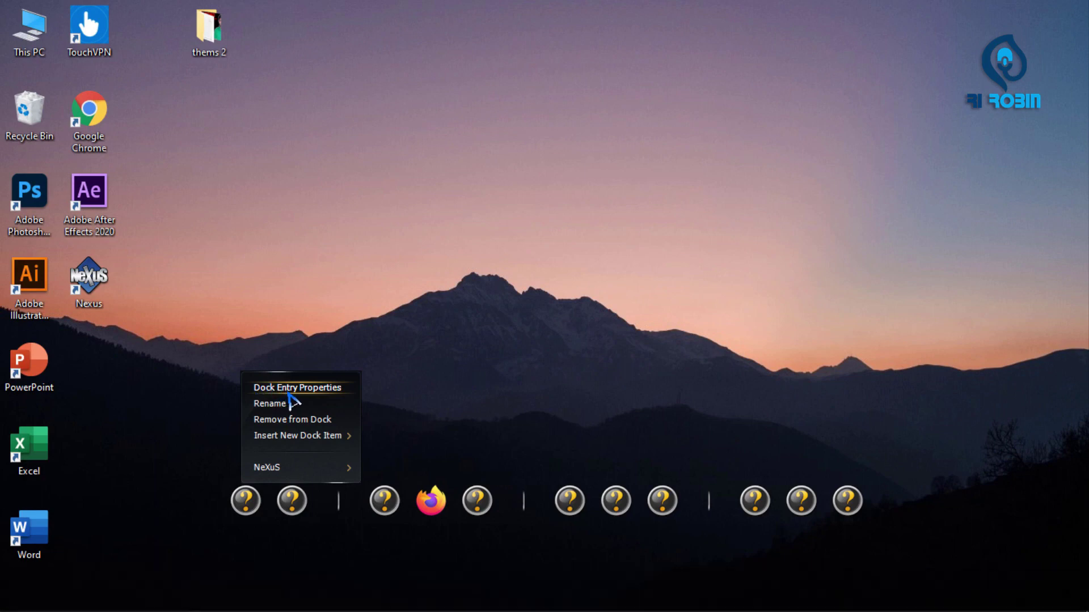
{"action": "left_click", "coordinate": [333, 390]}
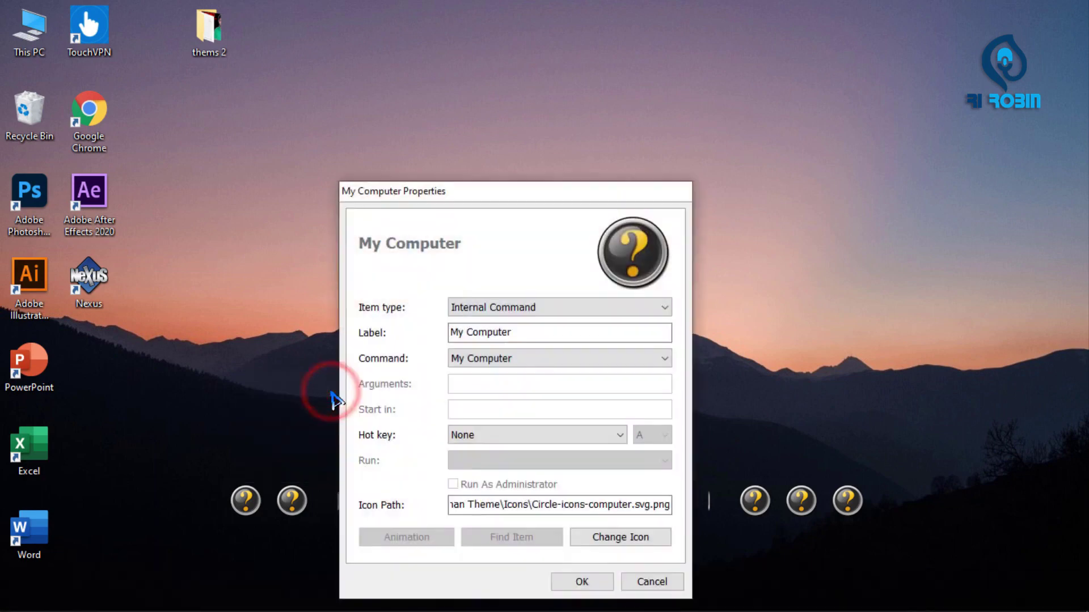
{"action": "left_click_drag", "start_coordinate": [559, 195], "coordinate": [573, 74]}
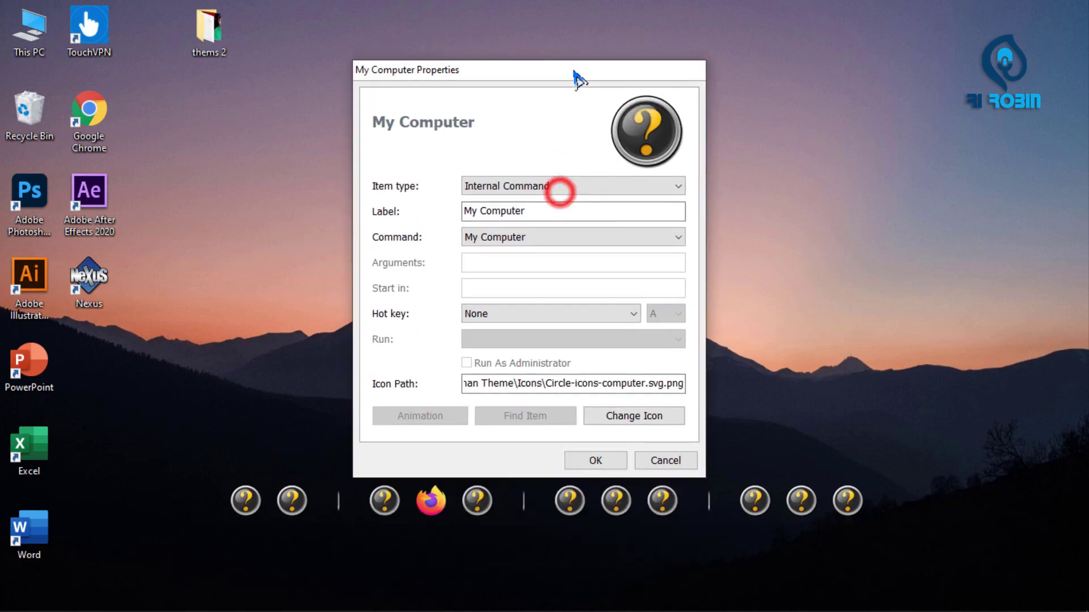
Change the My Computer dock item's icon to Circle-icons-computer.svg.png from thems 2\4. Icons on the Desktop.
{"action": "left_click", "coordinate": [640, 417]}
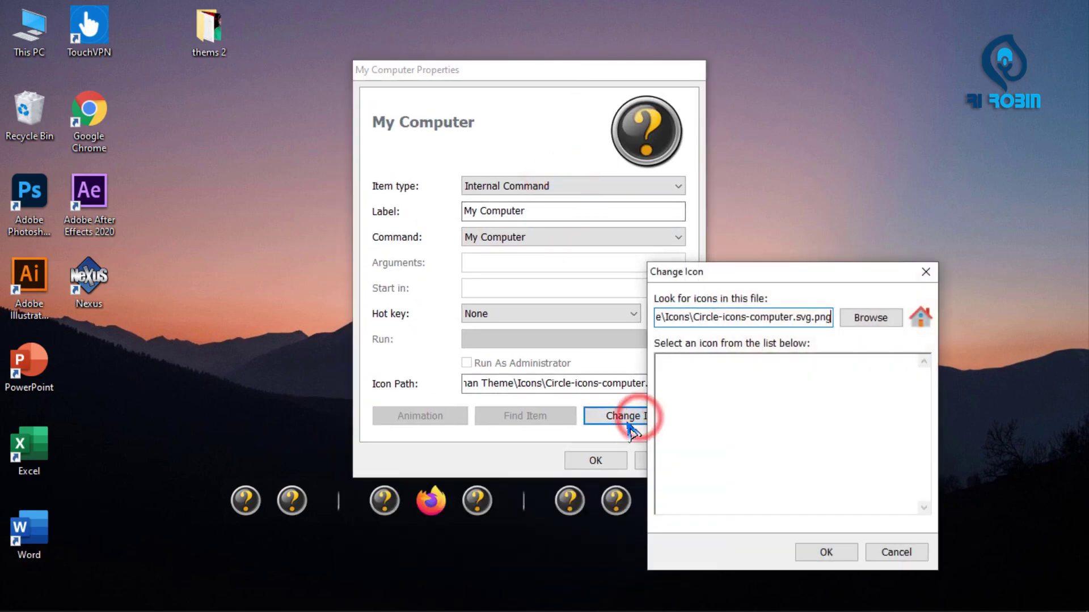
{"action": "left_click", "coordinate": [877, 317]}
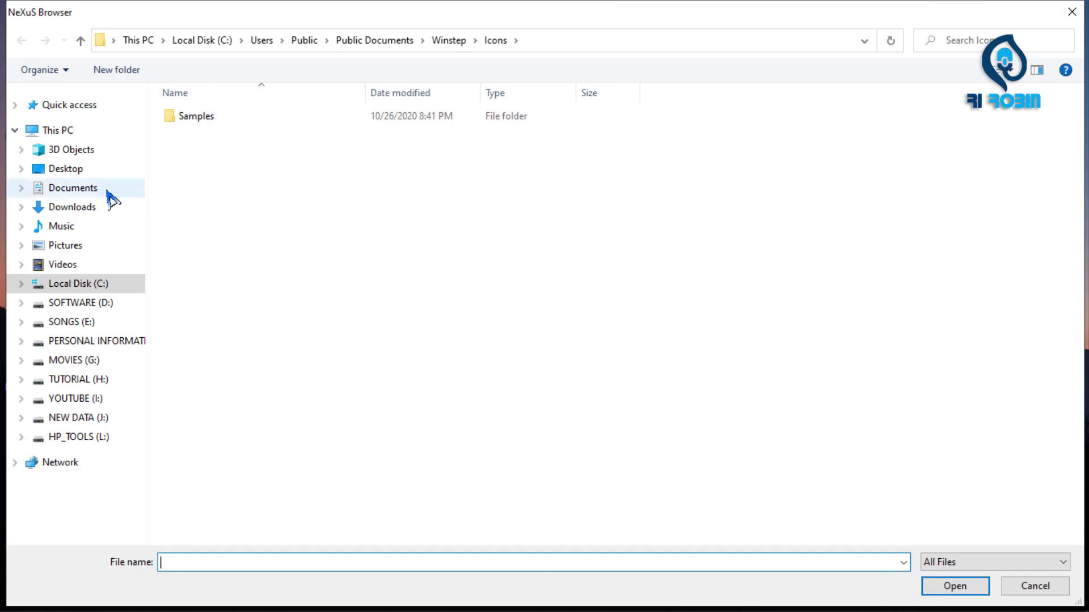
{"action": "left_click", "coordinate": [64, 170]}
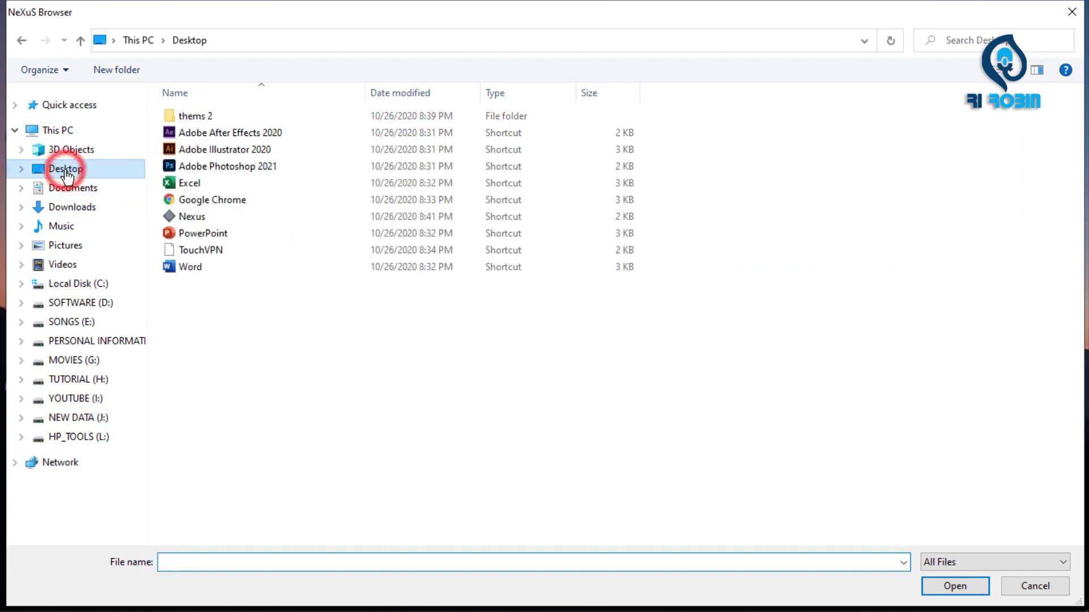
{"action": "double_click", "coordinate": [197, 118]}
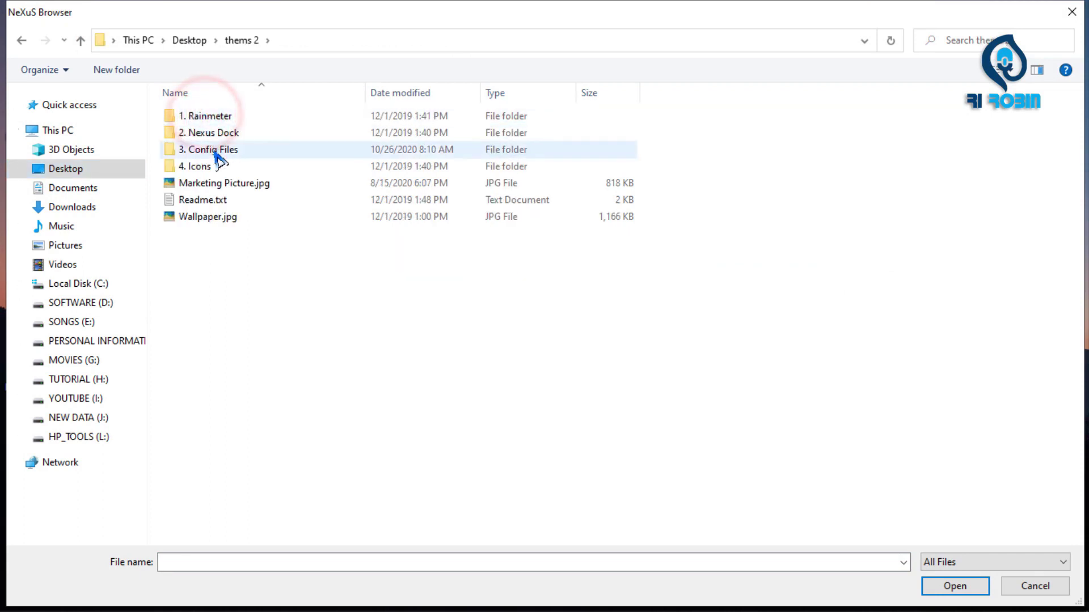
{"action": "double_click", "coordinate": [227, 169]}
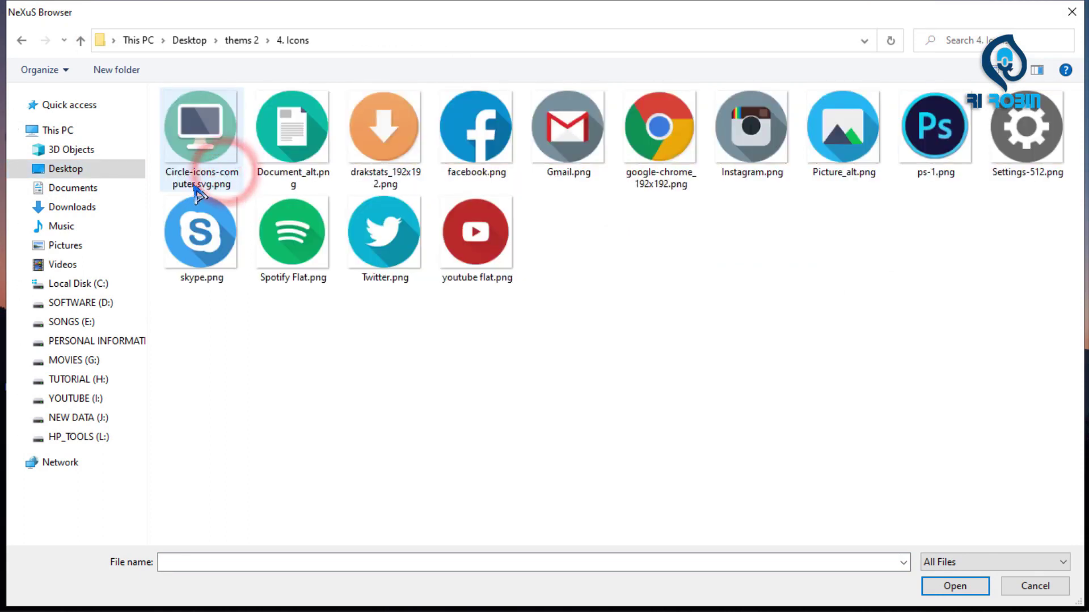
{"action": "double_click", "coordinate": [207, 127]}
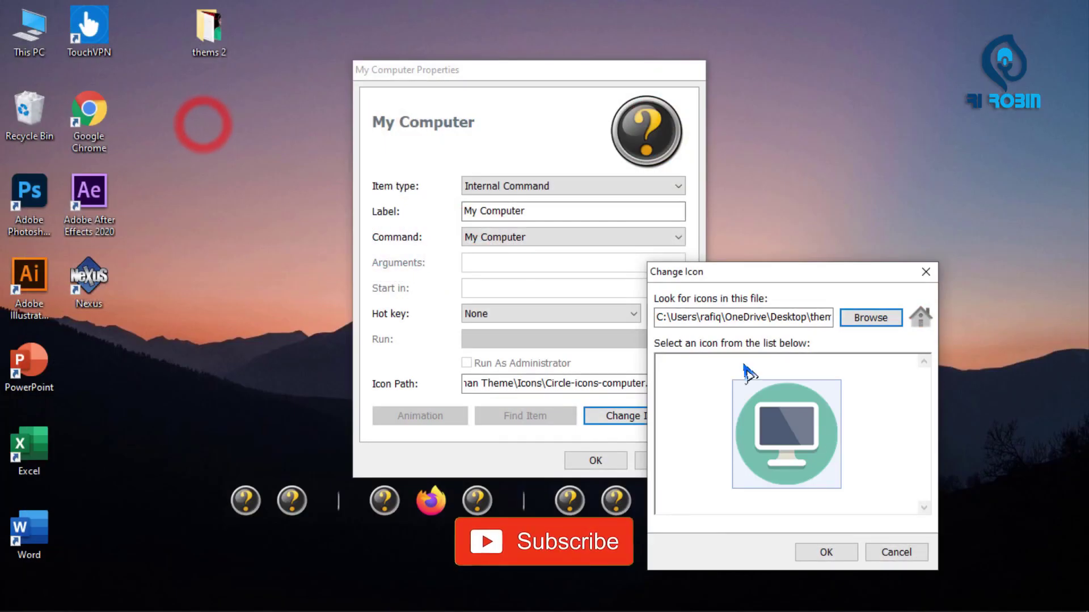
{"action": "left_click", "coordinate": [847, 553]}
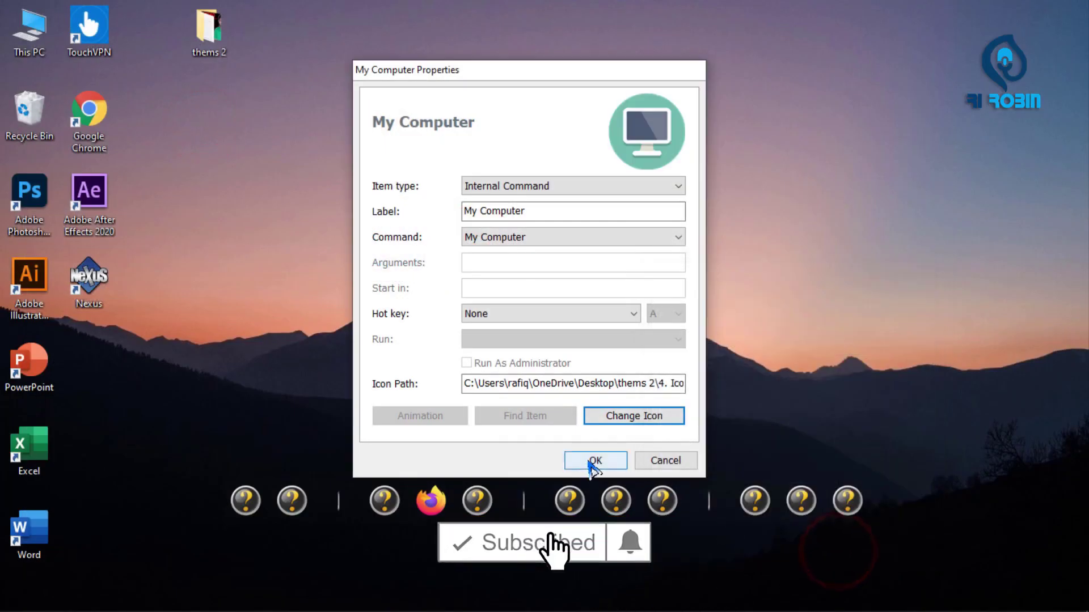
{"action": "left_click", "coordinate": [587, 461]}
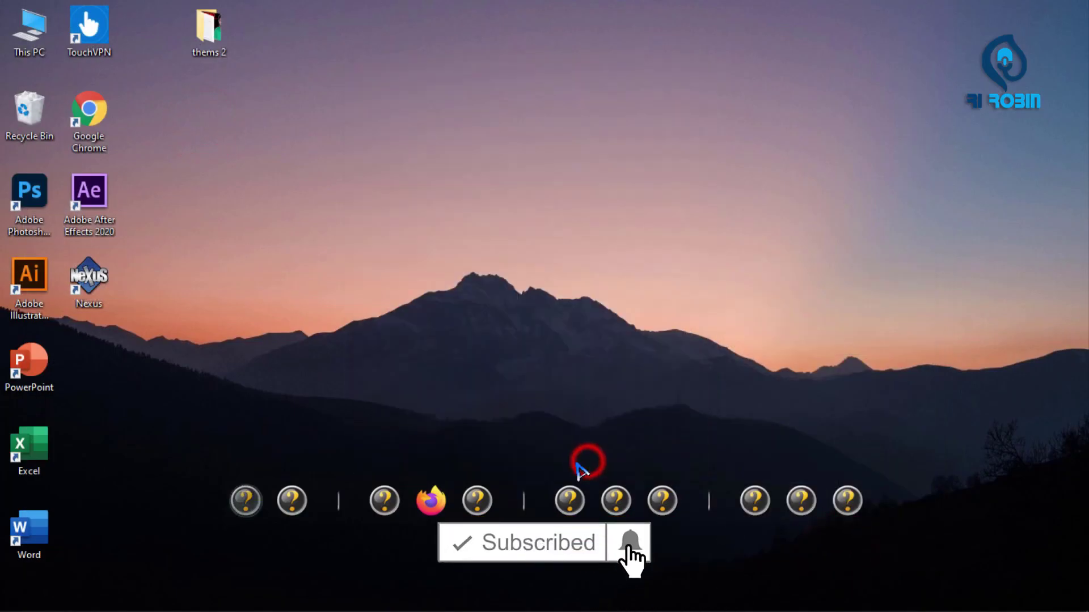
Check what the second dock item launches, and look through the available images in thems 2\4. Icons.
{"action": "left_click", "coordinate": [291, 501]}
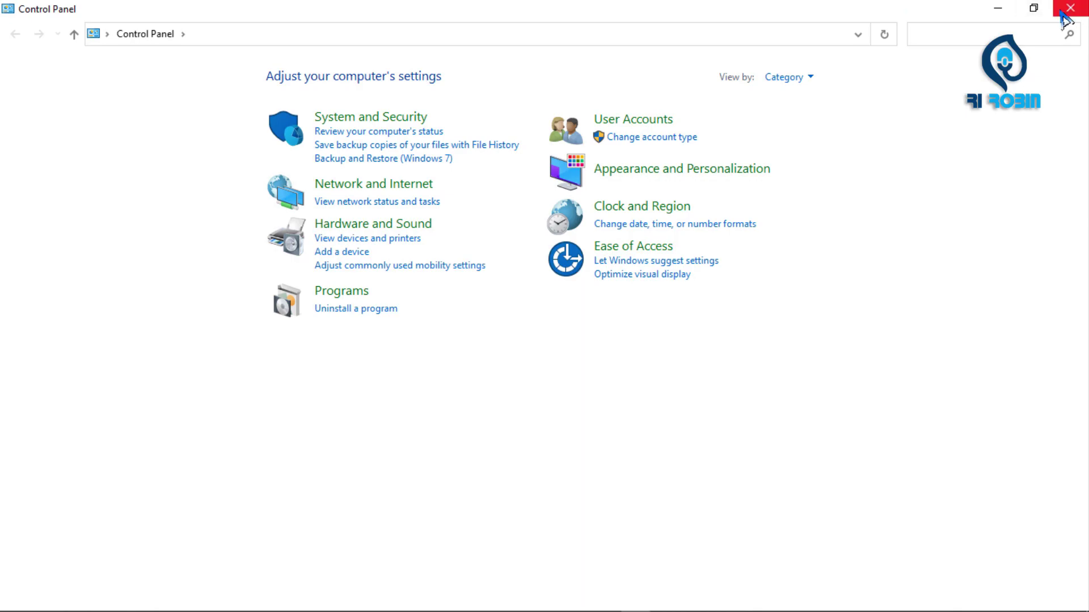
{"action": "left_click", "coordinate": [1071, 9]}
{"action": "right_click", "coordinate": [317, 513]}
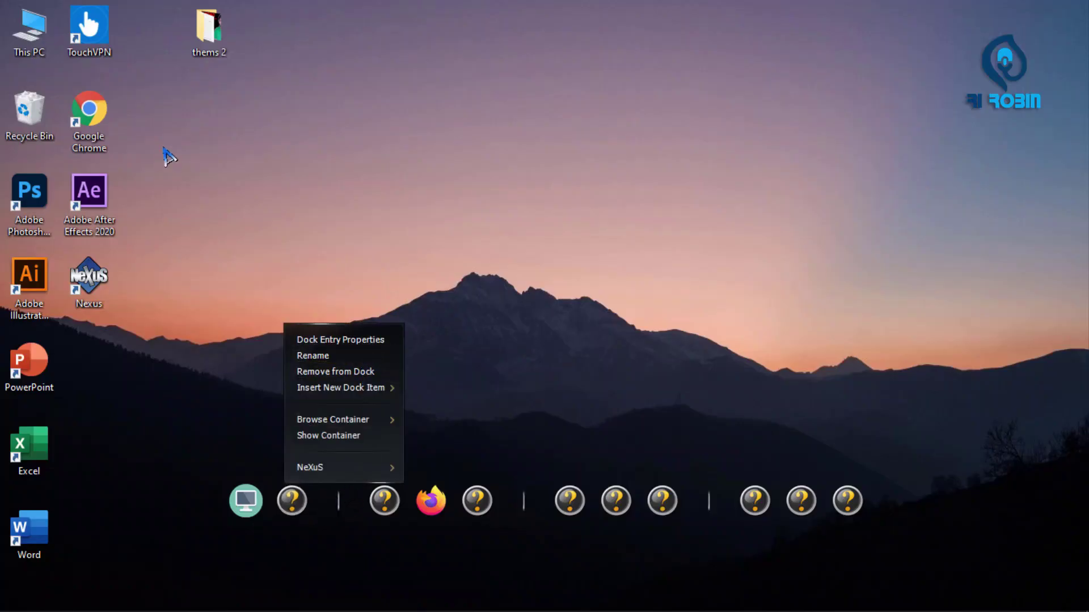
{"action": "left_click", "coordinate": [199, 143]}
{"action": "double_click", "coordinate": [206, 28]}
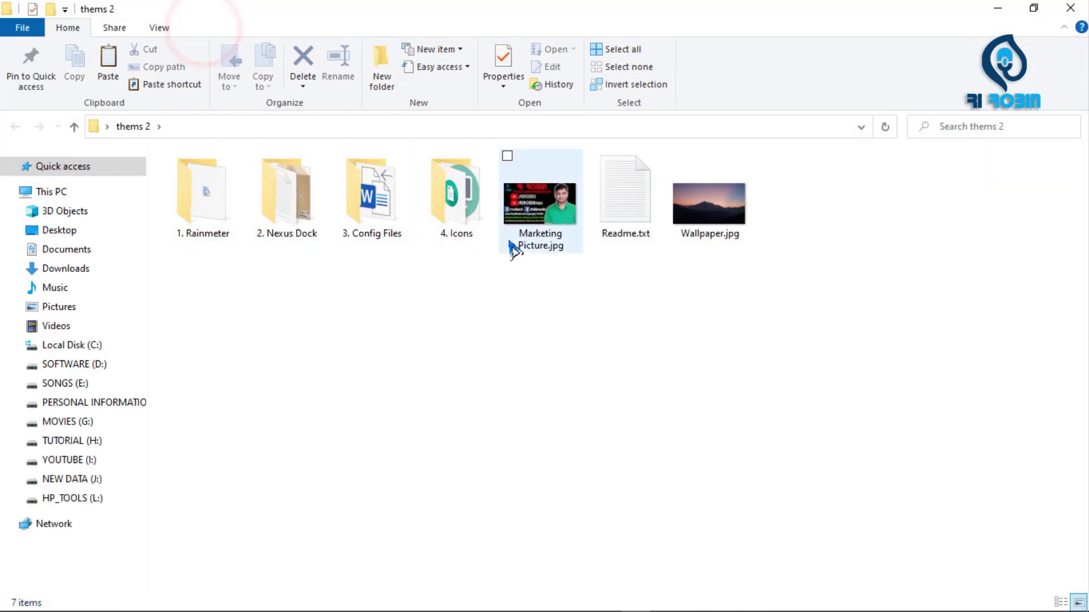
{"action": "double_click", "coordinate": [454, 222]}
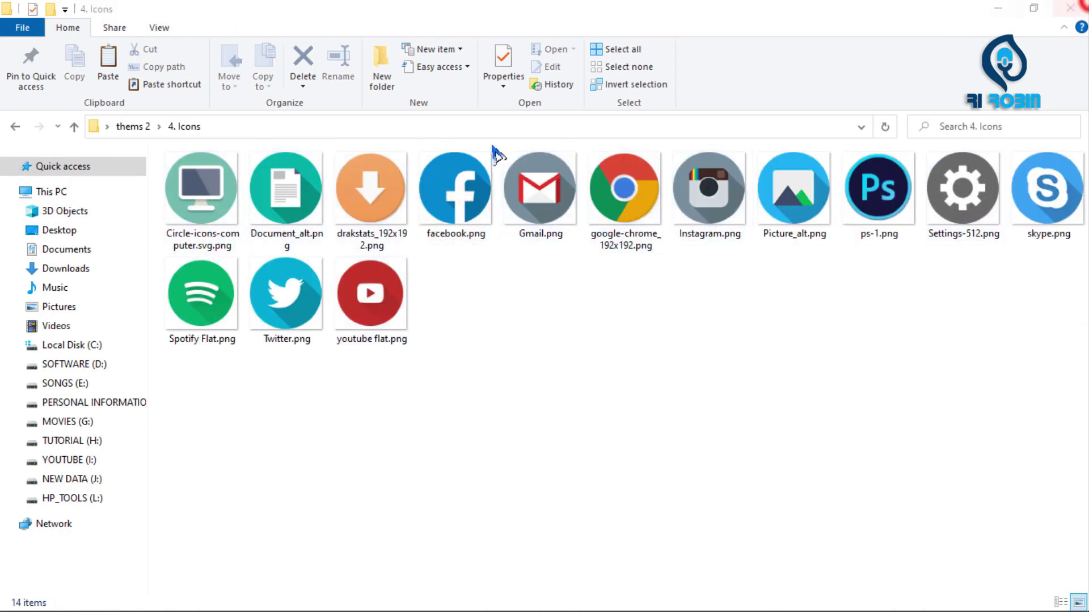
Change the Settings dock item's icon to Settings-512.png from thems 2\4. Icons on the Desktop.
{"action": "right_click", "coordinate": [291, 501]}
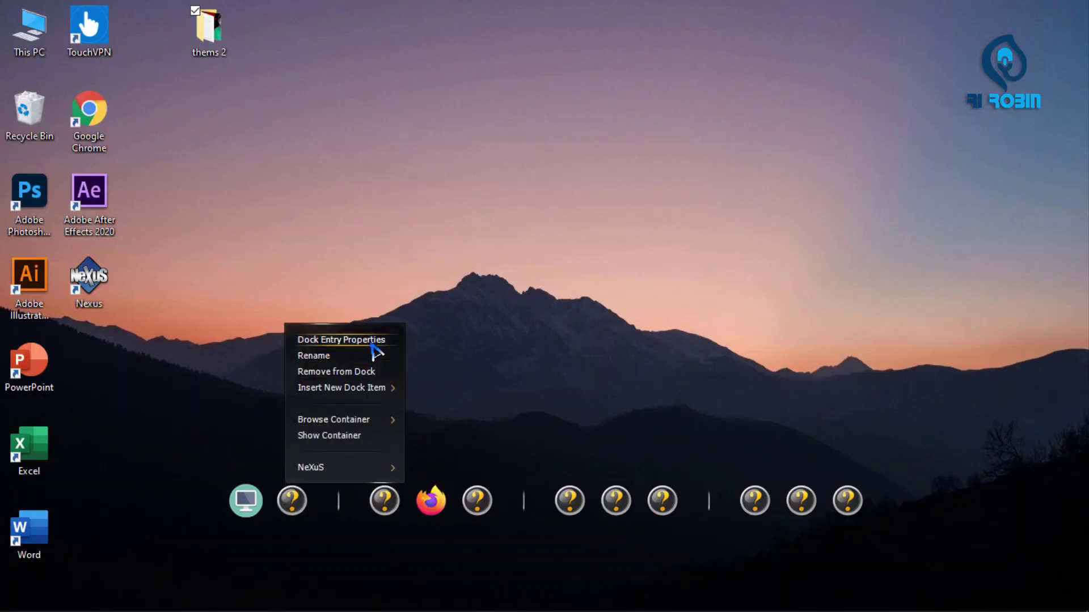
{"action": "left_click", "coordinate": [368, 343]}
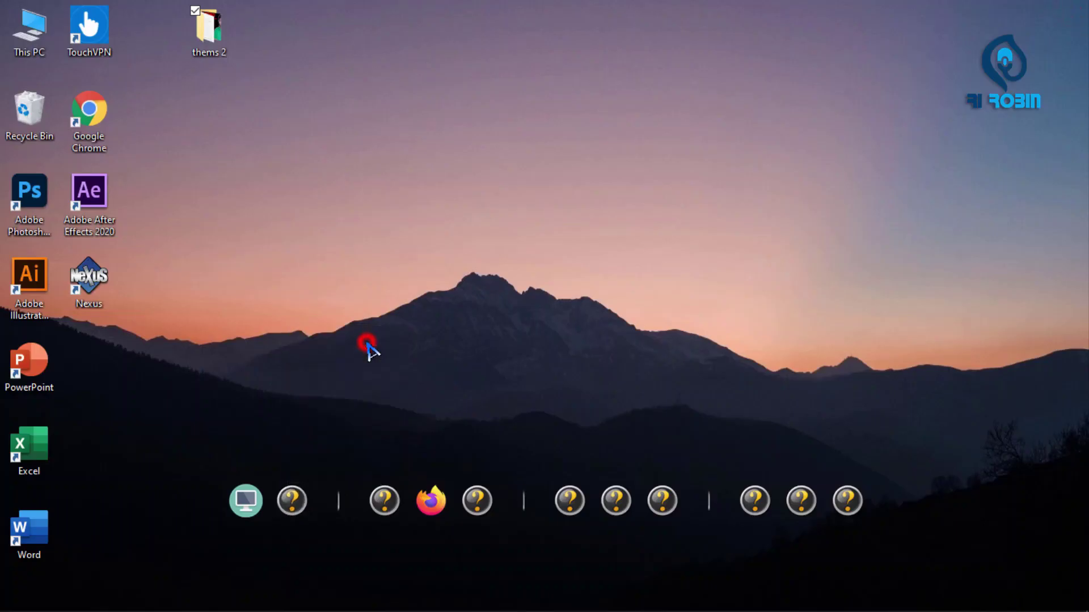
{"action": "left_click", "coordinate": [688, 489]}
{"action": "left_click", "coordinate": [884, 320]}
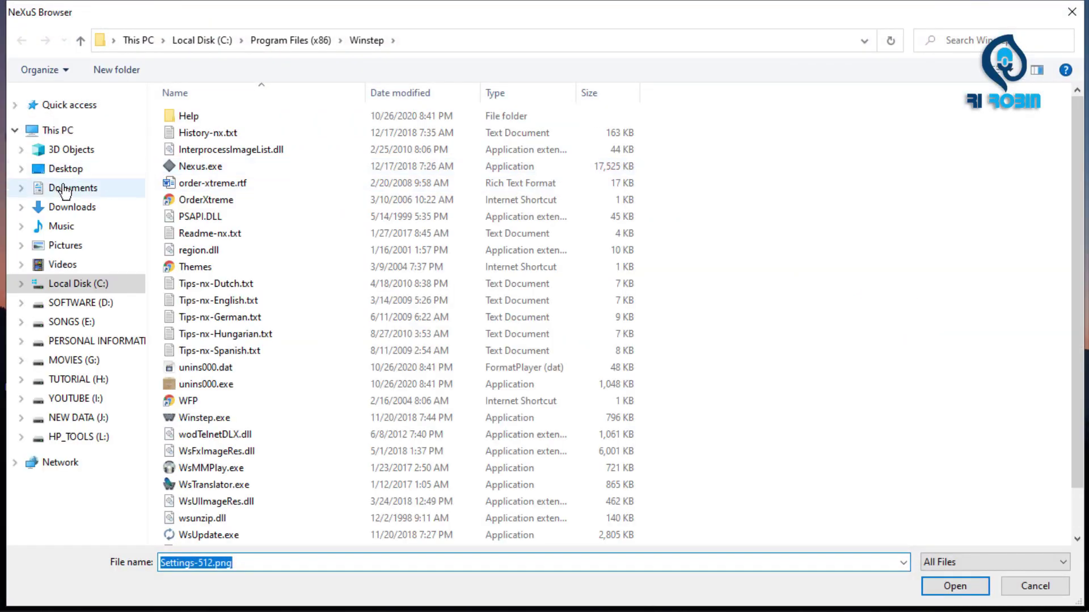
{"action": "left_click", "coordinate": [69, 170]}
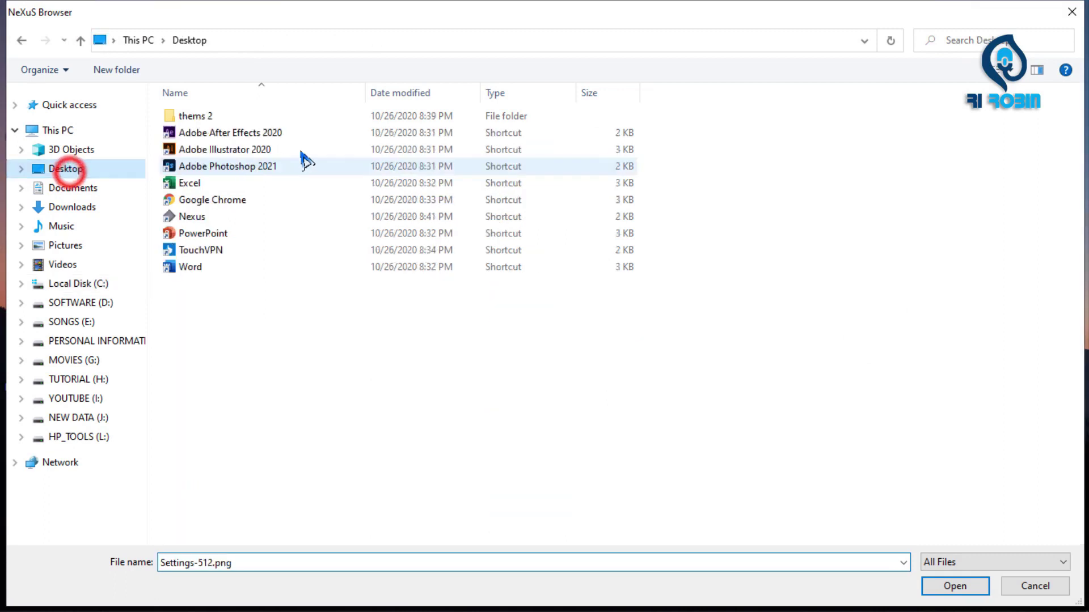
{"action": "double_click", "coordinate": [195, 113]}
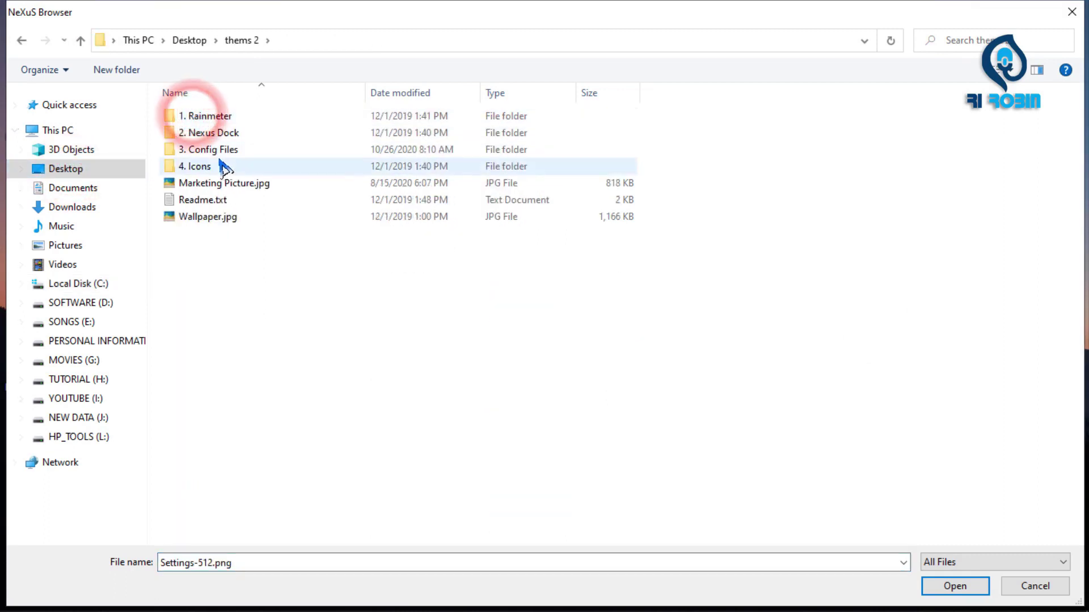
{"action": "double_click", "coordinate": [199, 166]}
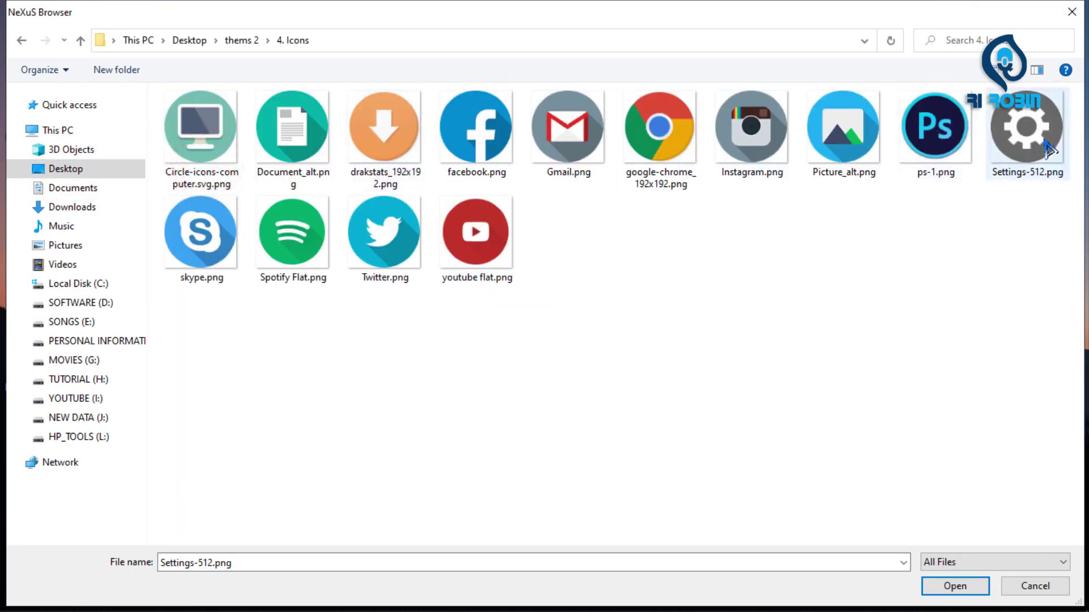
{"action": "double_click", "coordinate": [1028, 151]}
{"action": "left_click", "coordinate": [838, 550]}
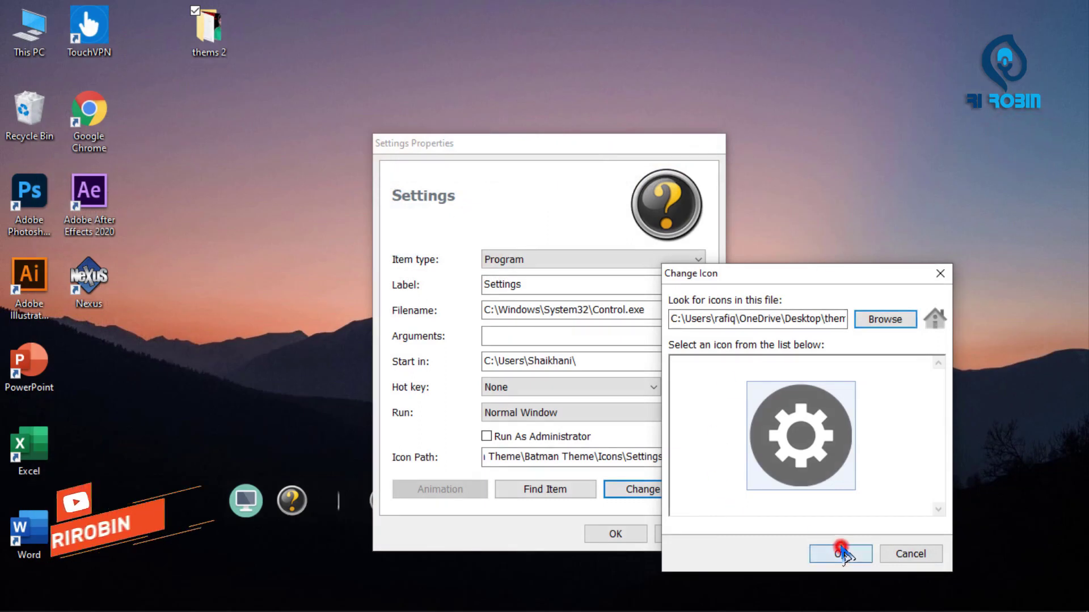
{"action": "left_click", "coordinate": [616, 534]}
Test the dock item before Firefox, remove it from the dock, and add the desktop's Google Chrome shortcut in its place.
{"action": "left_click", "coordinate": [388, 499]}
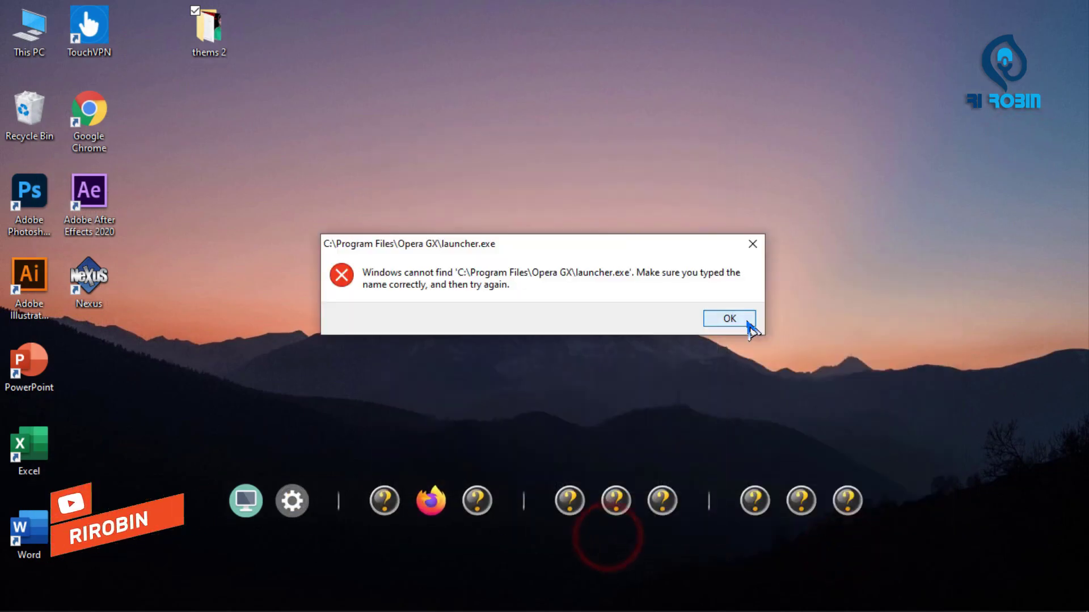
{"action": "left_click", "coordinate": [746, 325]}
{"action": "right_click", "coordinate": [385, 498]}
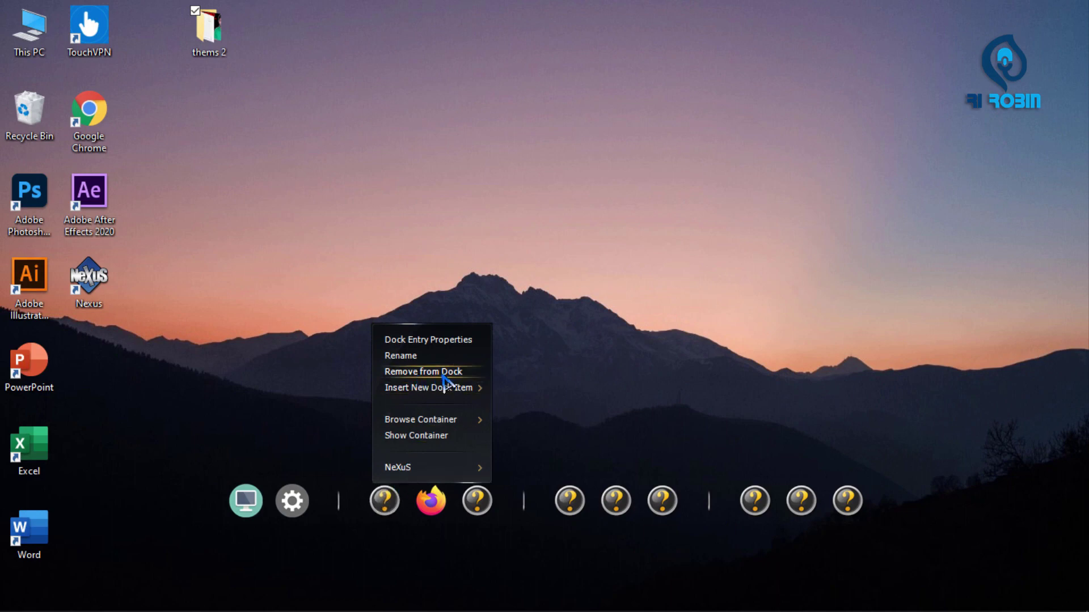
{"action": "left_click", "coordinate": [447, 374]}
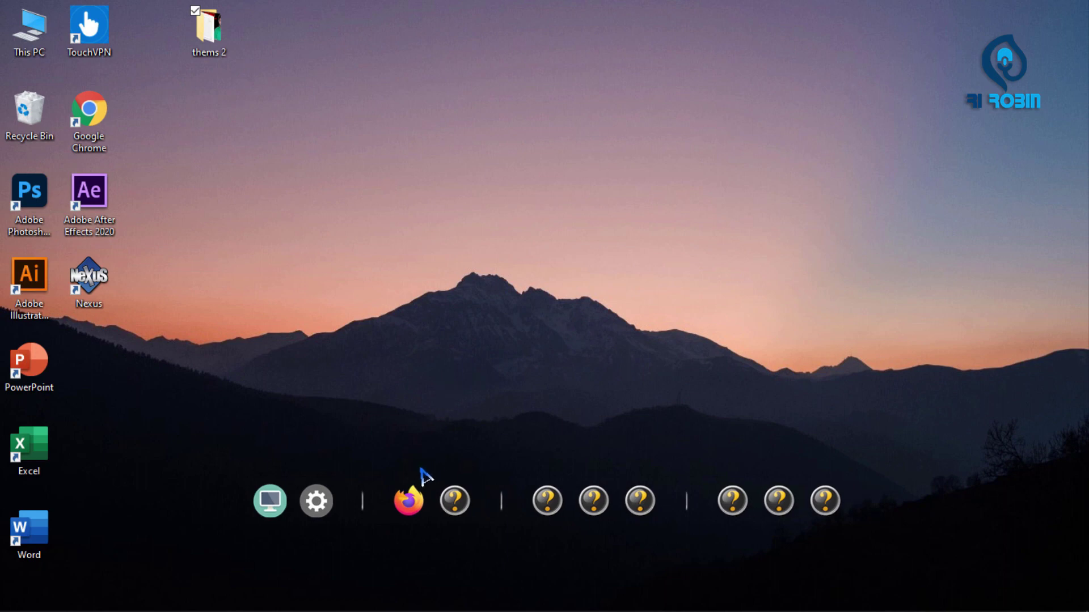
{"action": "left_click_drag", "start_coordinate": [91, 110], "coordinate": [393, 500]}
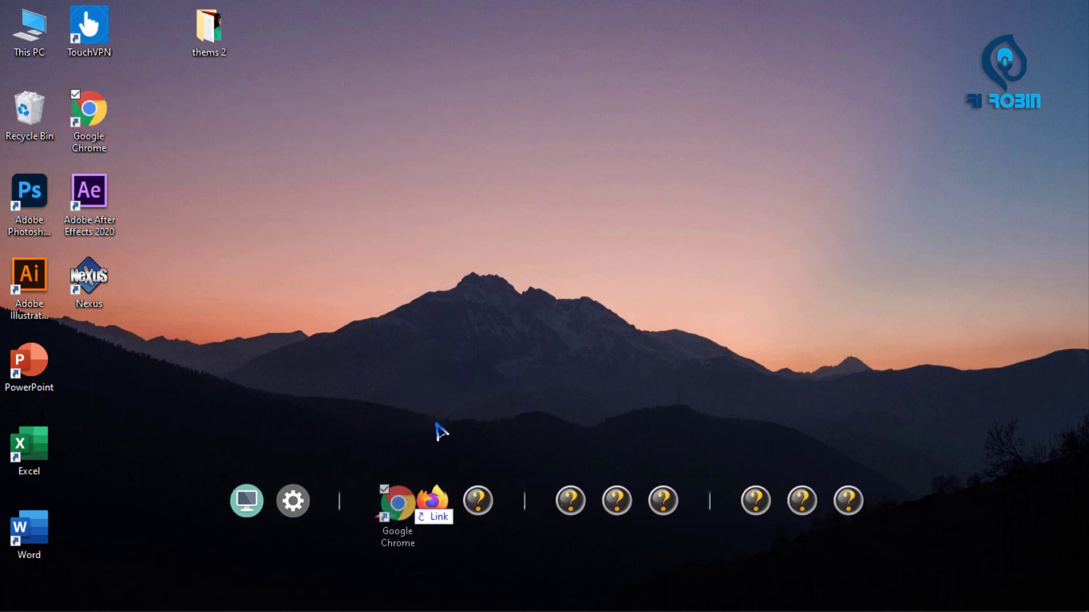
Refresh the desktop and check what the question-mark dock item after Firefox launches, closing the browser window it opens.
{"action": "right_click", "coordinate": [421, 208]}
{"action": "left_click", "coordinate": [464, 252]}
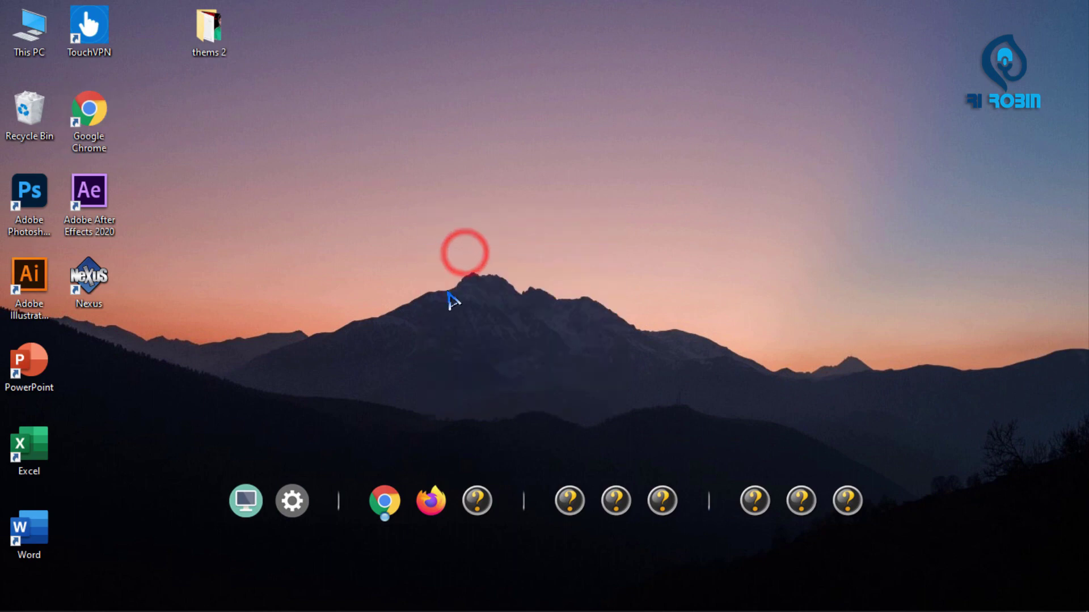
{"action": "left_click", "coordinate": [386, 502]}
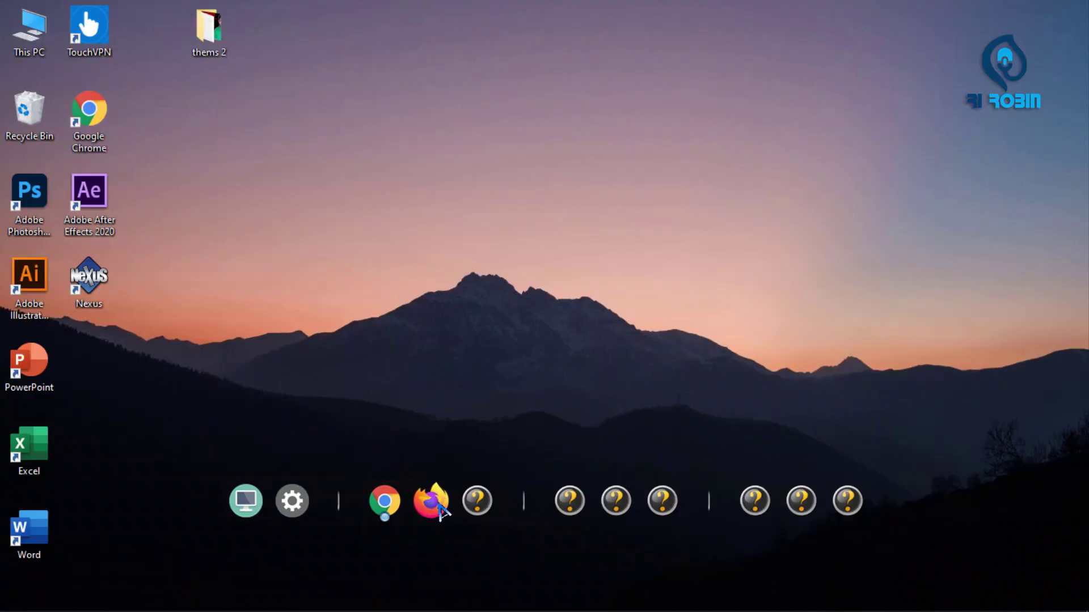
{"action": "left_click", "coordinate": [476, 504]}
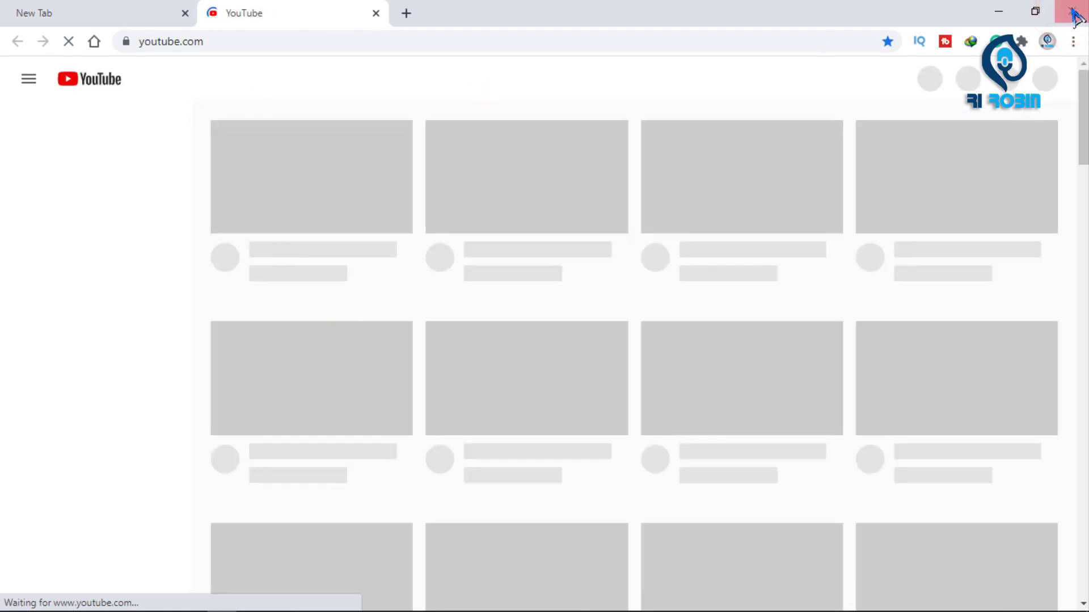
{"action": "left_click", "coordinate": [1073, 12]}
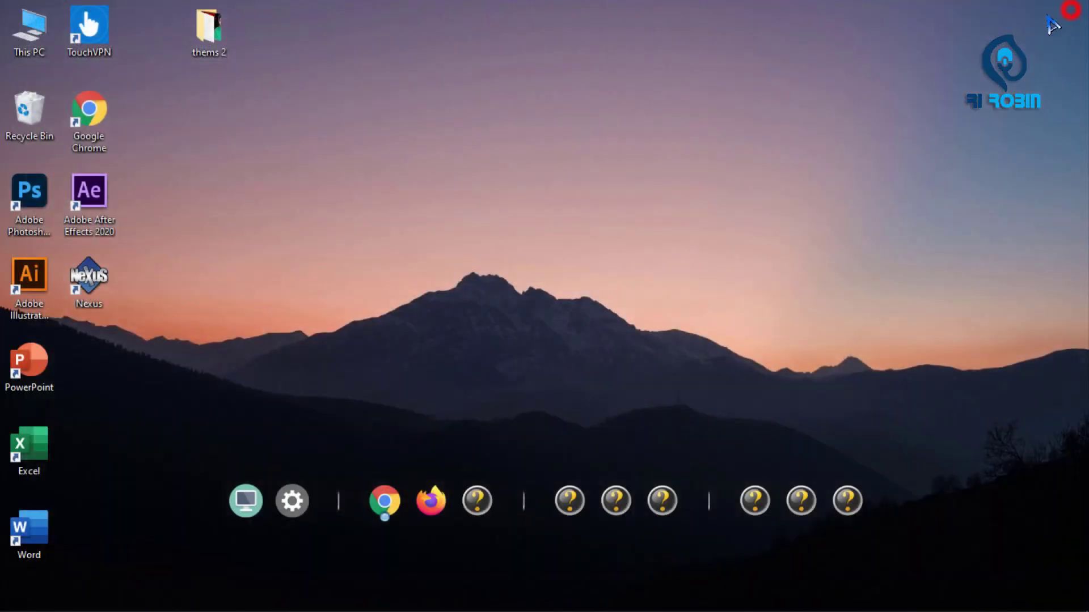
Change the icon of the URL dock item after Firefox to youtube flat.png from thems 2\4. Icons on the Desktop.
{"action": "right_click", "coordinate": [479, 505]}
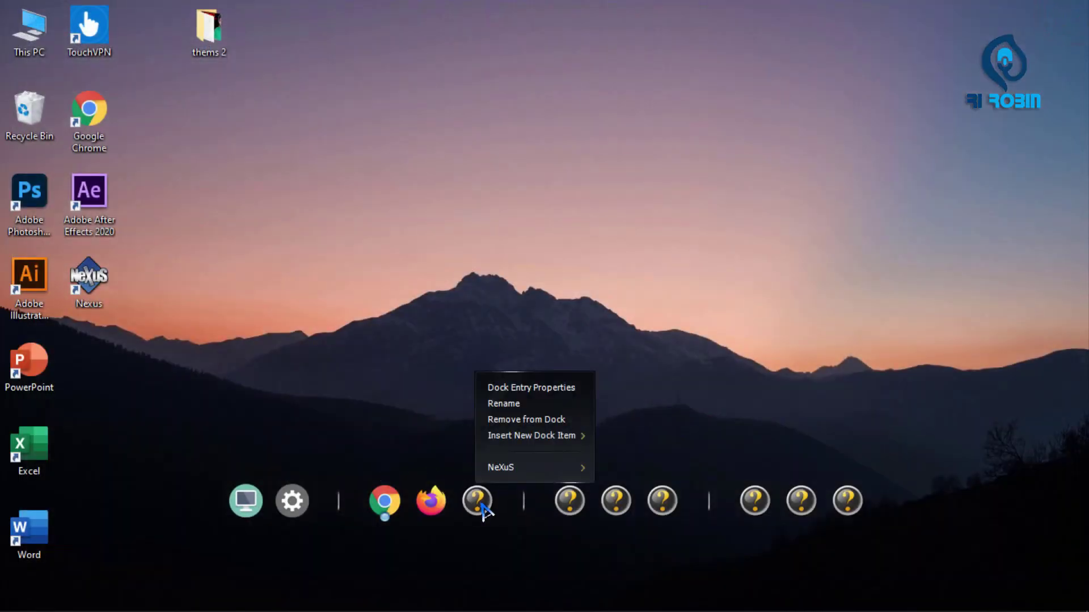
{"action": "left_click", "coordinate": [533, 388]}
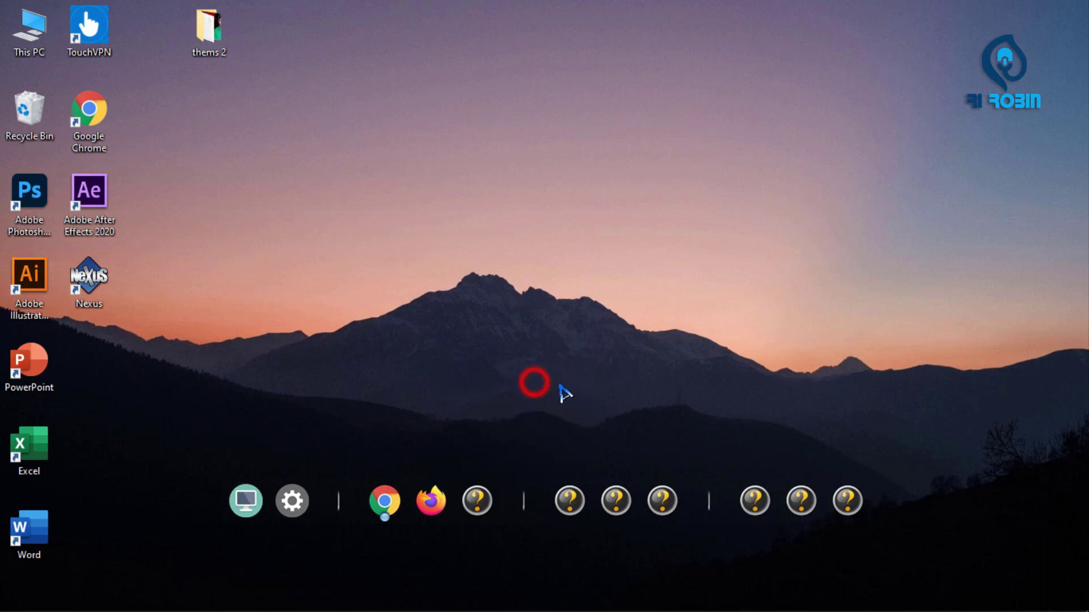
{"action": "left_click", "coordinate": [874, 532]}
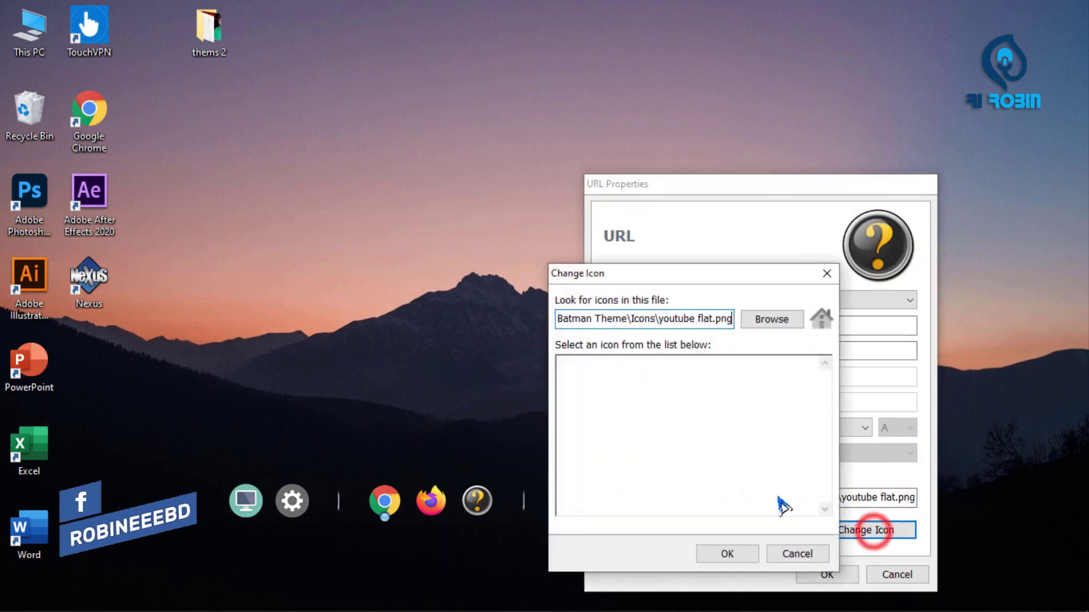
{"action": "left_click", "coordinate": [765, 321]}
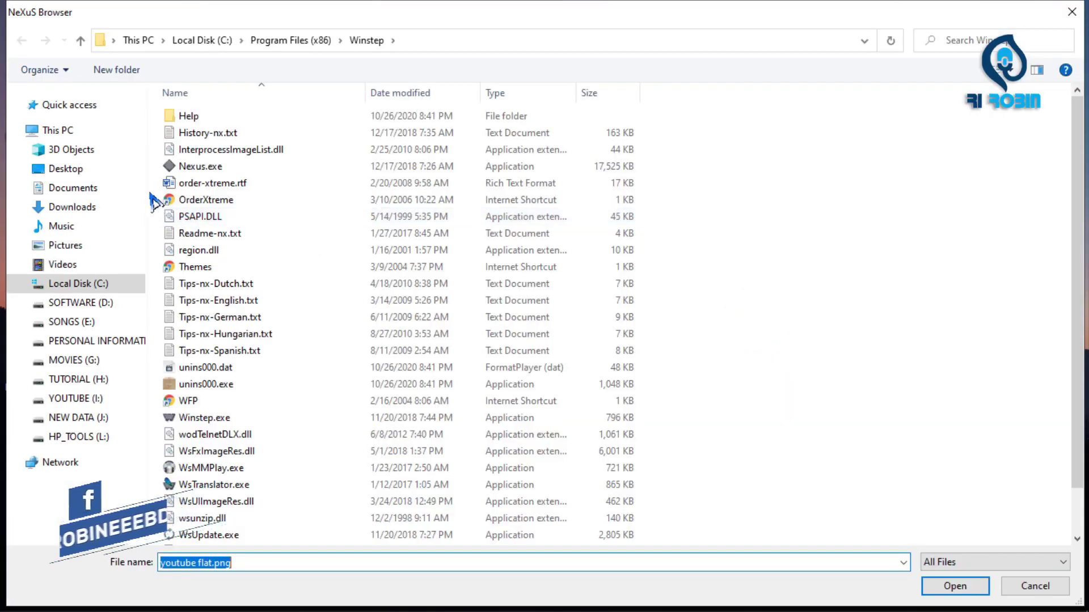
{"action": "left_click", "coordinate": [66, 172]}
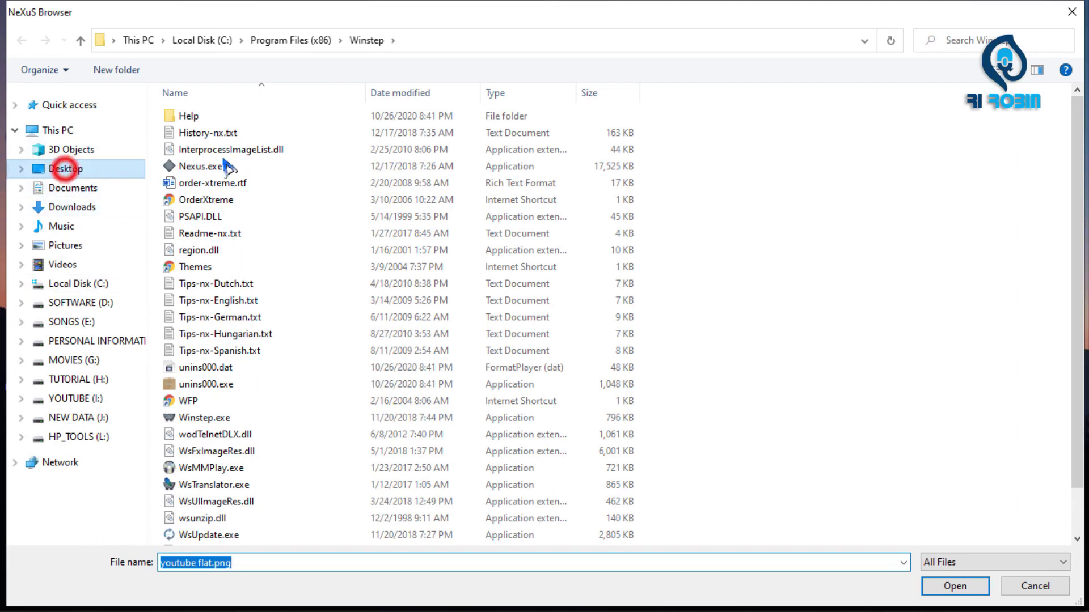
{"action": "double_click", "coordinate": [176, 116]}
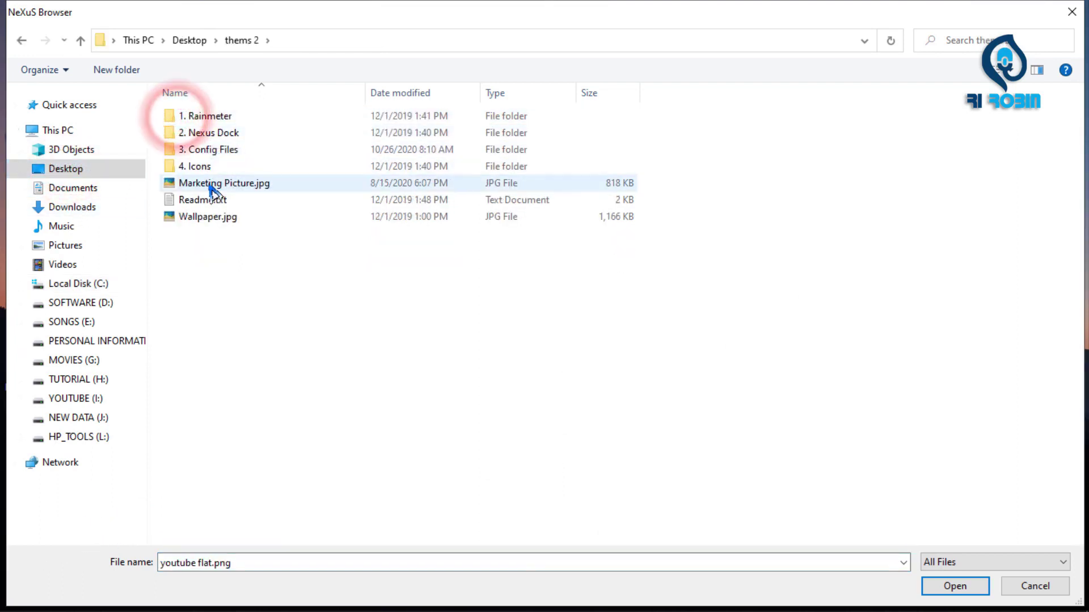
{"action": "double_click", "coordinate": [194, 166]}
{"action": "double_click", "coordinate": [476, 230]}
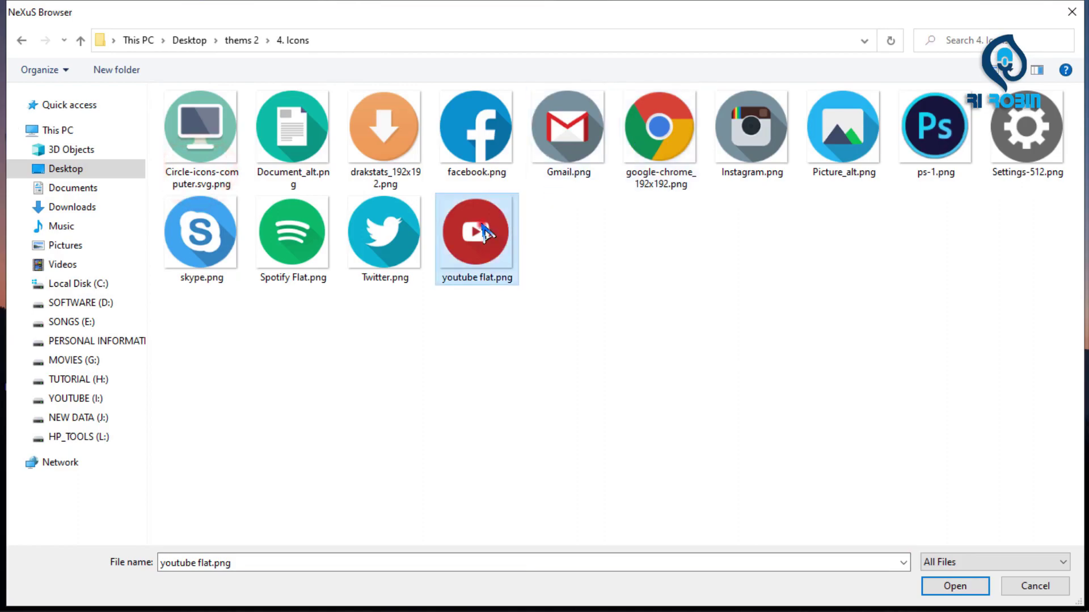
{"action": "left_click", "coordinate": [727, 554]}
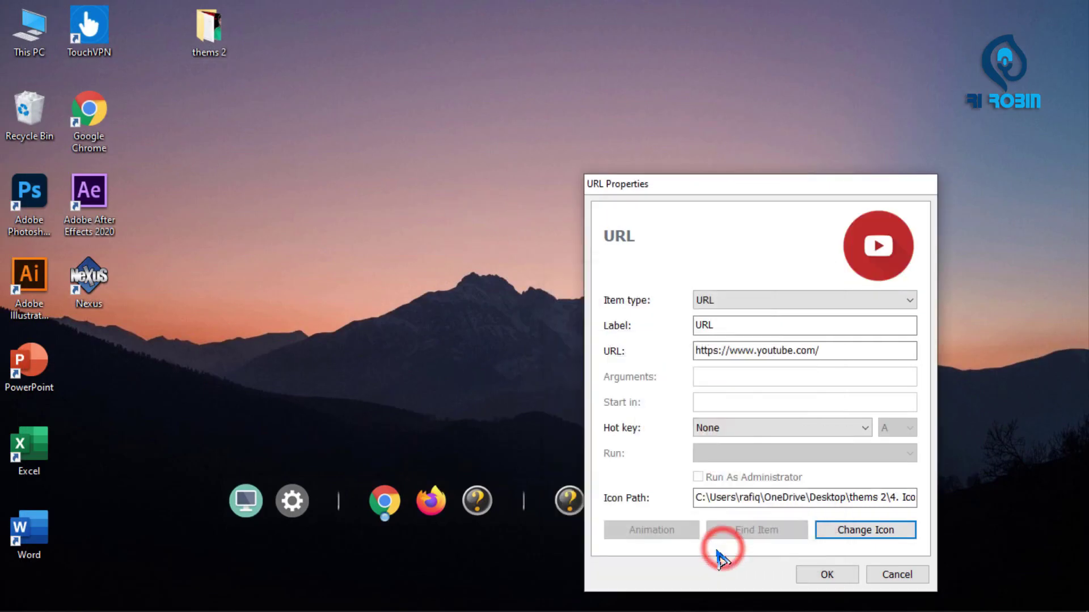
{"action": "left_click", "coordinate": [828, 574]}
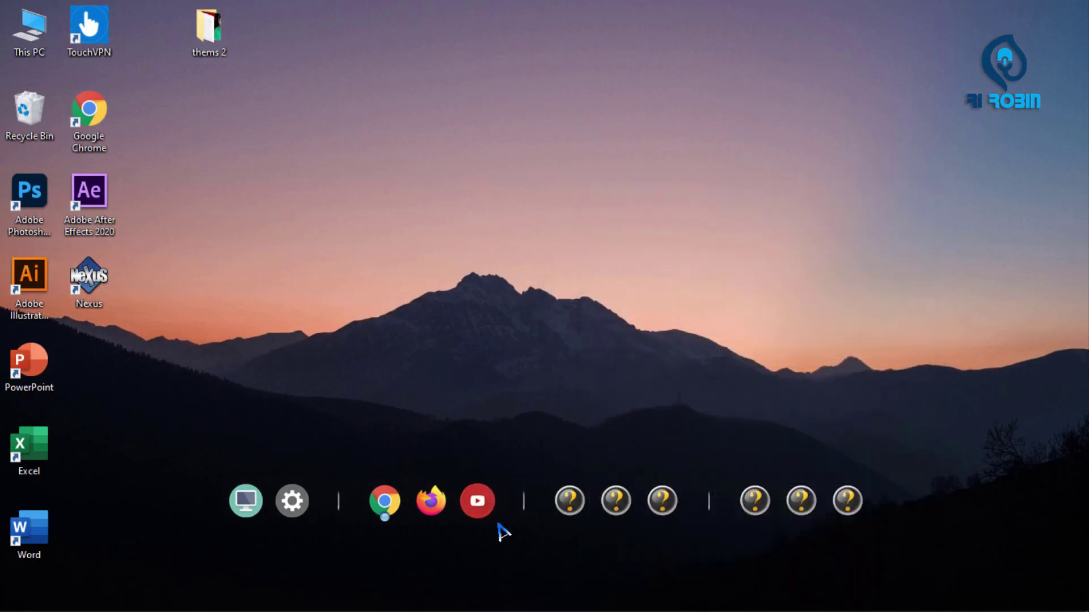
Replace the first question-mark dock item after YouTube with the desktop's Adobe Photoshop 2021 shortcut and refresh the desktop.
{"action": "left_click", "coordinate": [569, 501]}
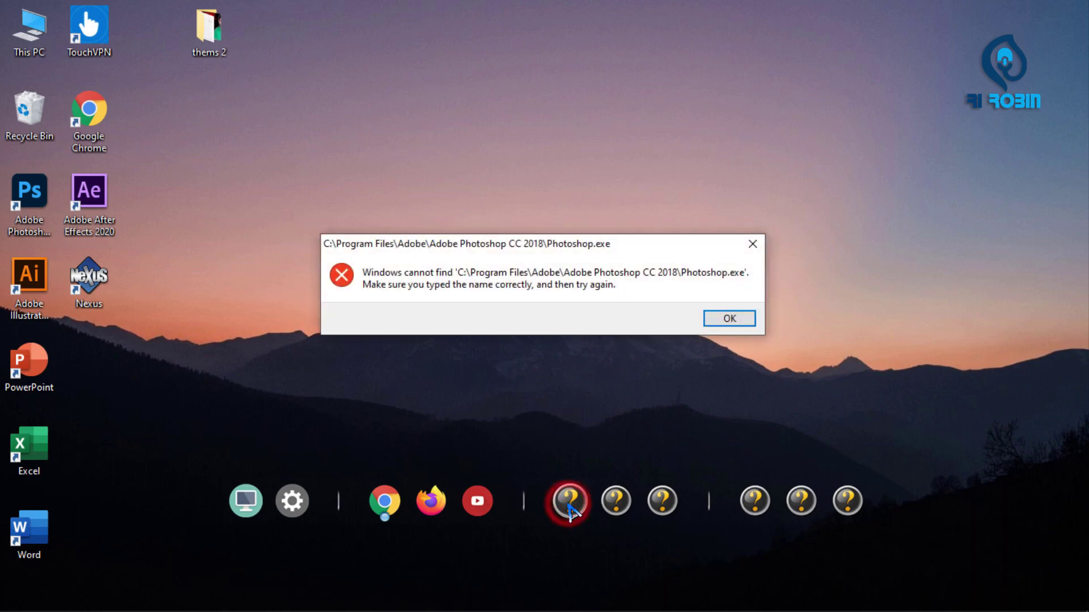
{"action": "left_click", "coordinate": [732, 319]}
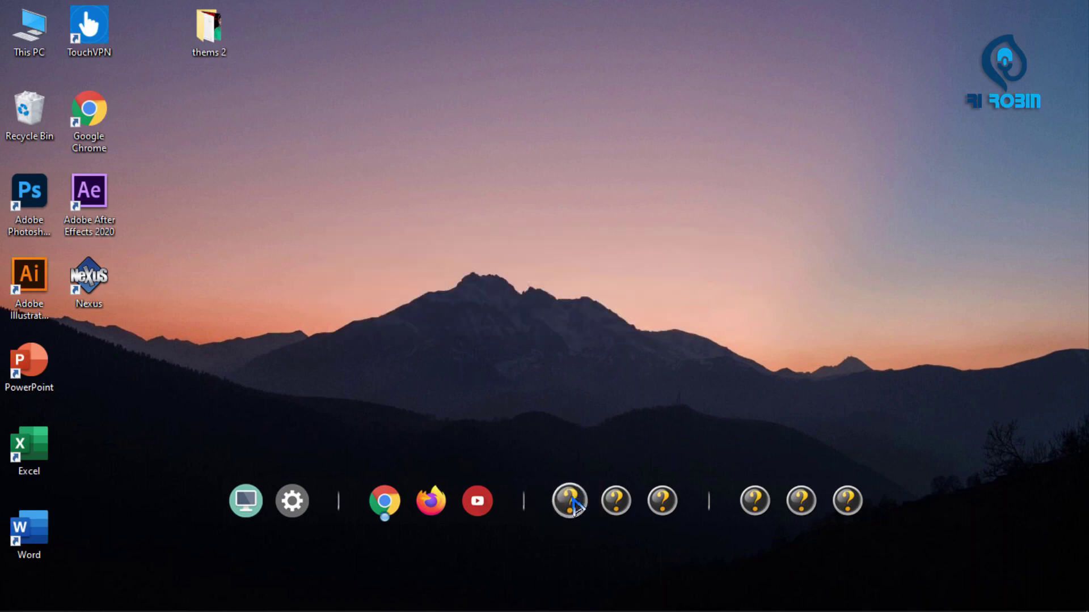
{"action": "left_click_drag", "start_coordinate": [590, 392], "coordinate": [596, 358]}
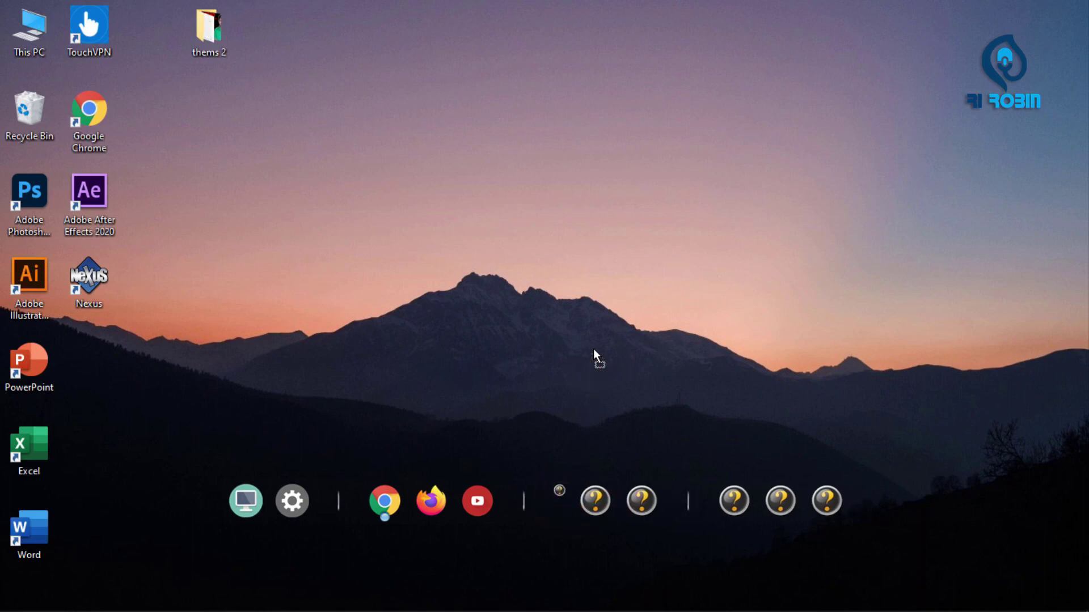
{"action": "left_click_drag", "start_coordinate": [49, 181], "coordinate": [590, 475]}
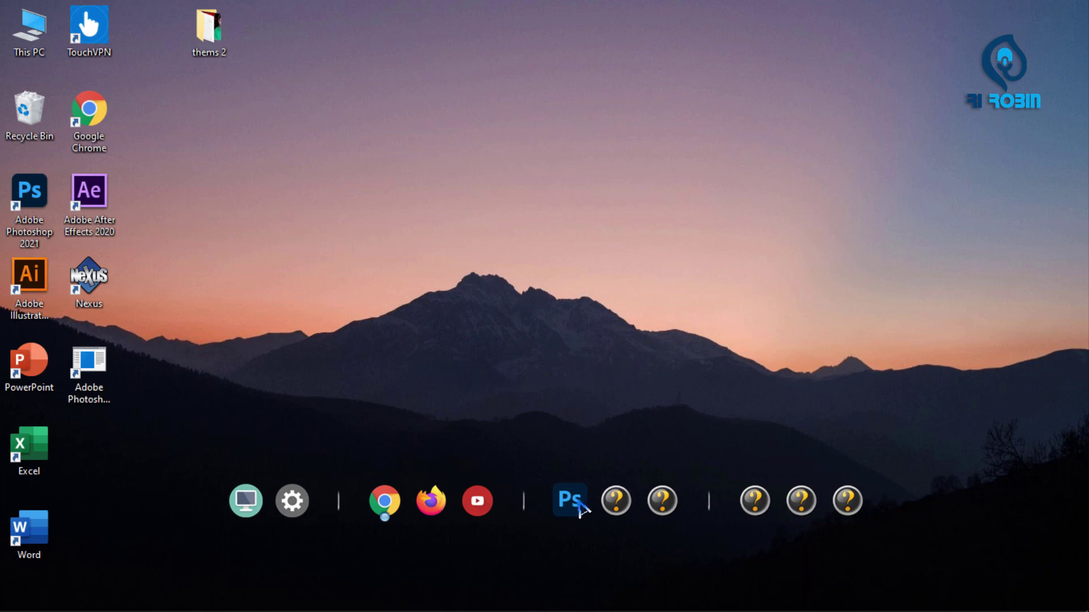
{"action": "right_click", "coordinate": [558, 300]}
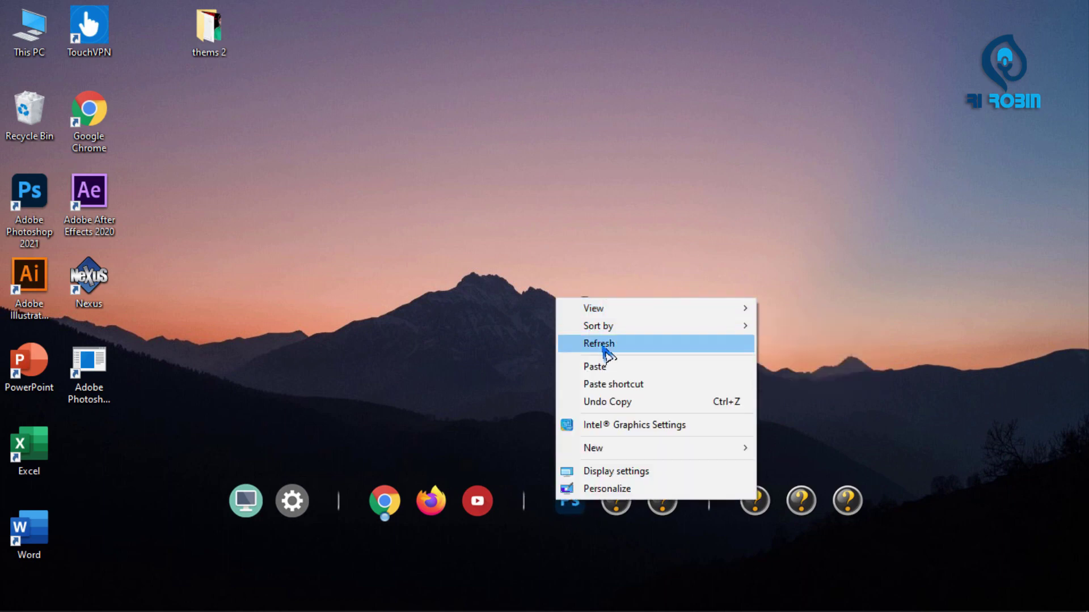
{"action": "left_click", "coordinate": [603, 346]}
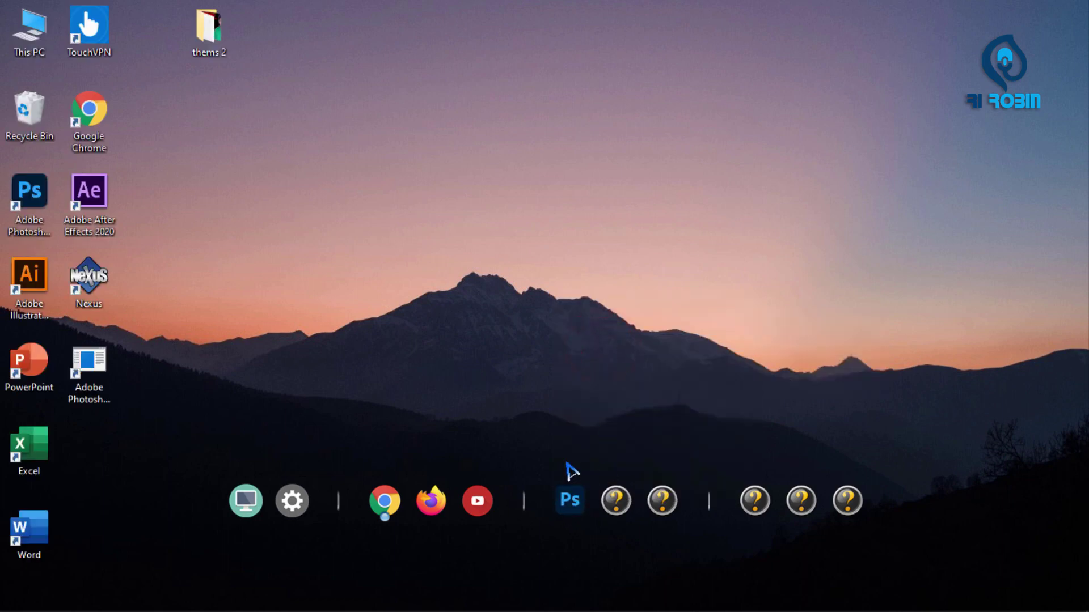
Change the Adobe Photoshop 2021 dock item's icon to the round ps-1.png from thems 2\4. Icons.
{"action": "right_click", "coordinate": [570, 506]}
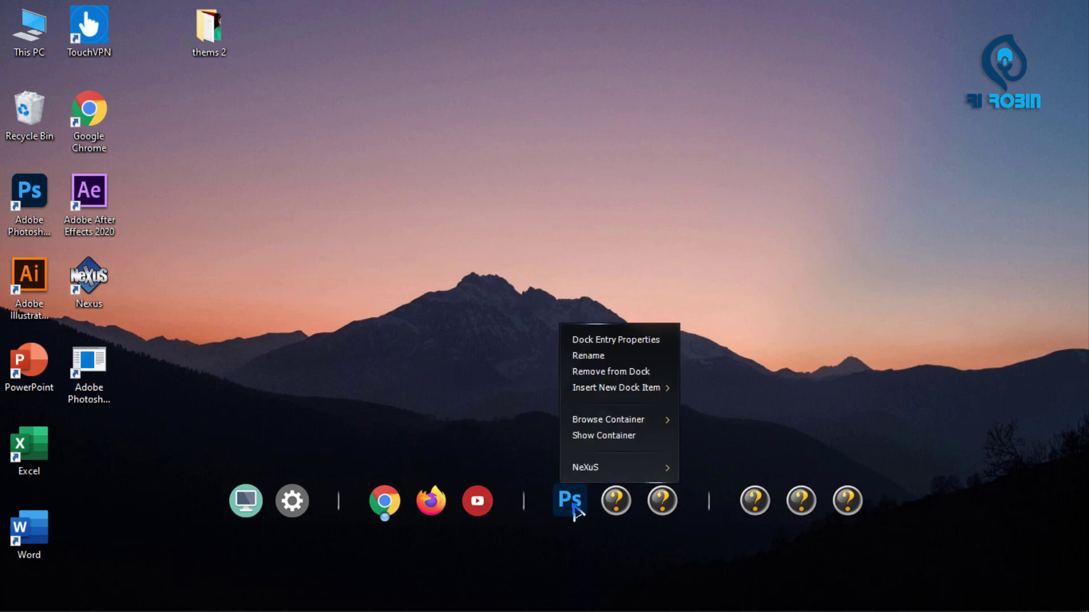
{"action": "left_click", "coordinate": [491, 382]}
{"action": "right_click", "coordinate": [574, 508]}
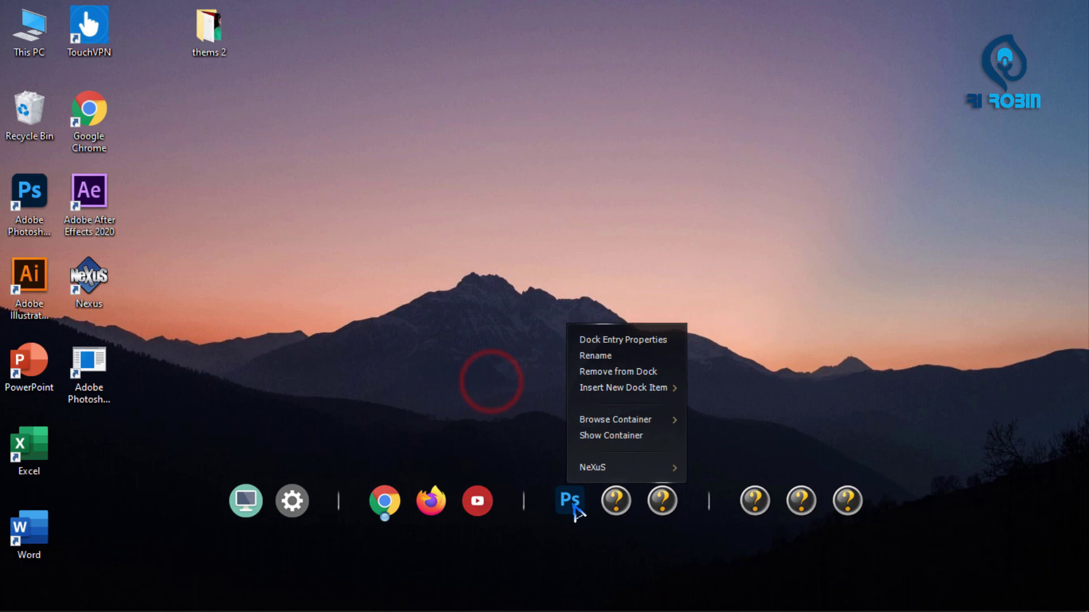
{"action": "left_click", "coordinate": [669, 342]}
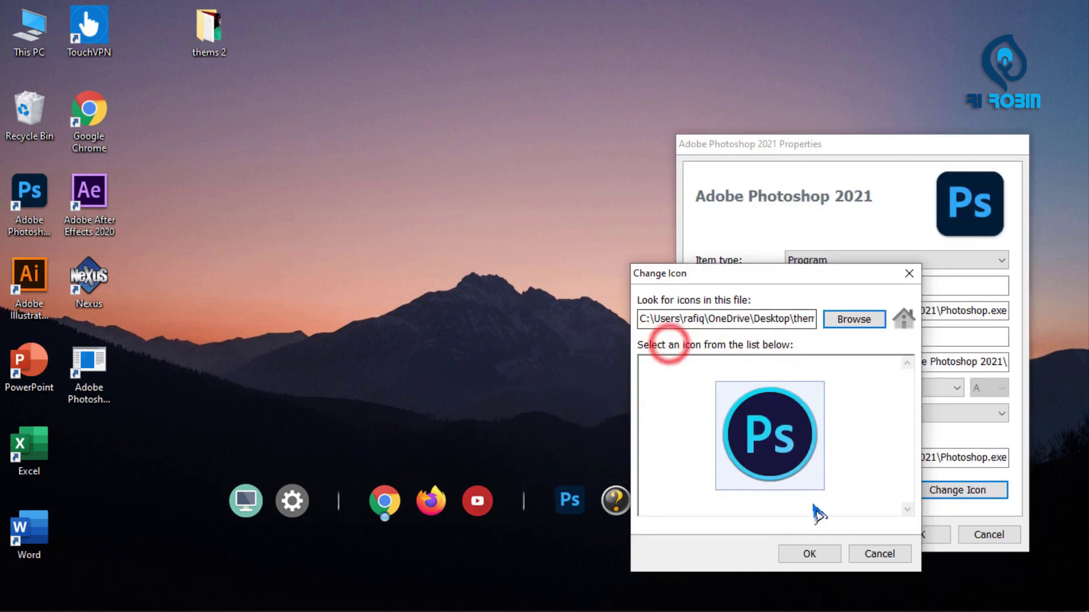
{"action": "left_click", "coordinate": [806, 553]}
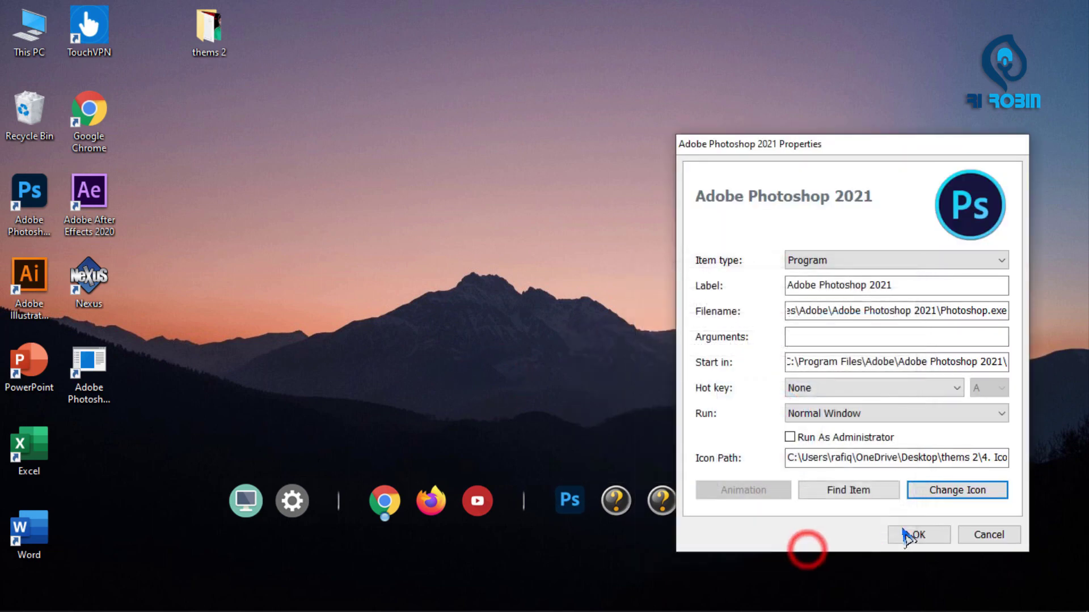
{"action": "left_click", "coordinate": [919, 535]}
Replace the two question-mark dock items beside Photoshop with the desktop's Adobe Illustrator and Adobe After Effects 2020 shortcuts.
{"action": "left_click", "coordinate": [617, 506]}
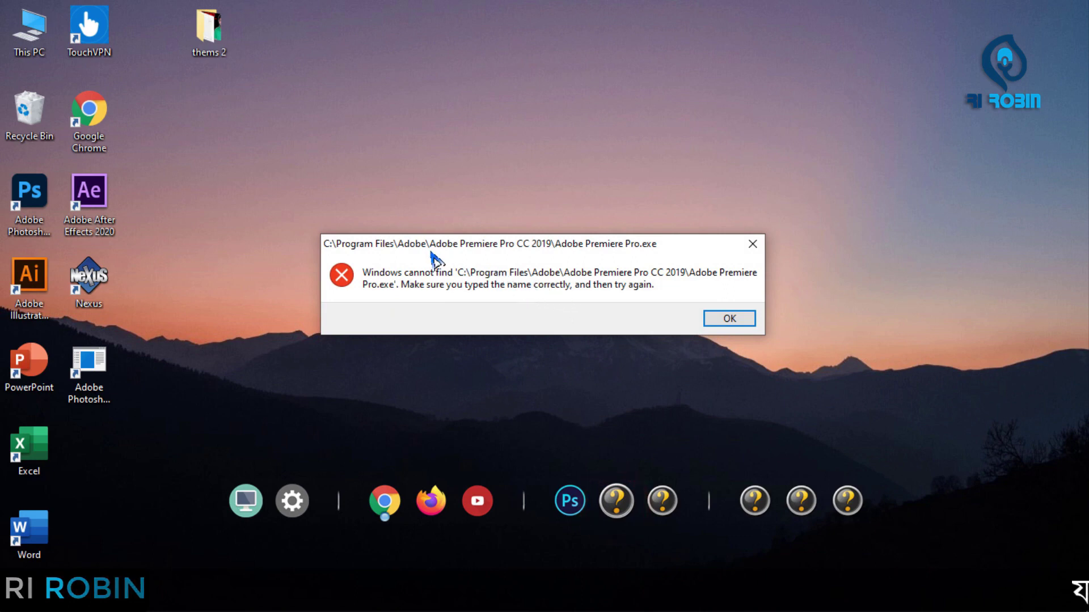
{"action": "left_click", "coordinate": [728, 319]}
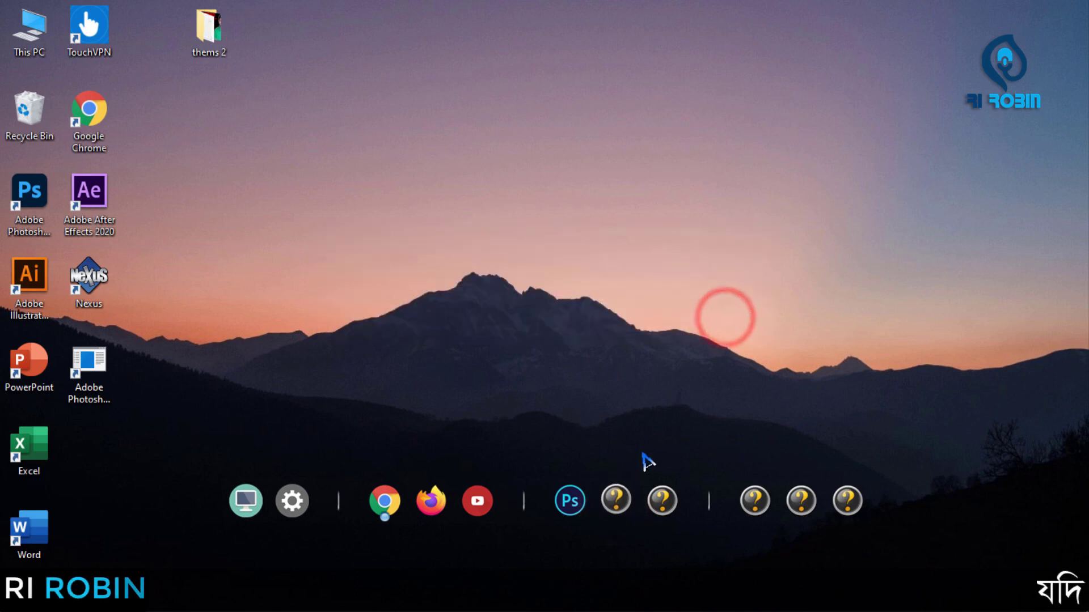
{"action": "left_click_drag", "start_coordinate": [622, 472], "coordinate": [624, 376]}
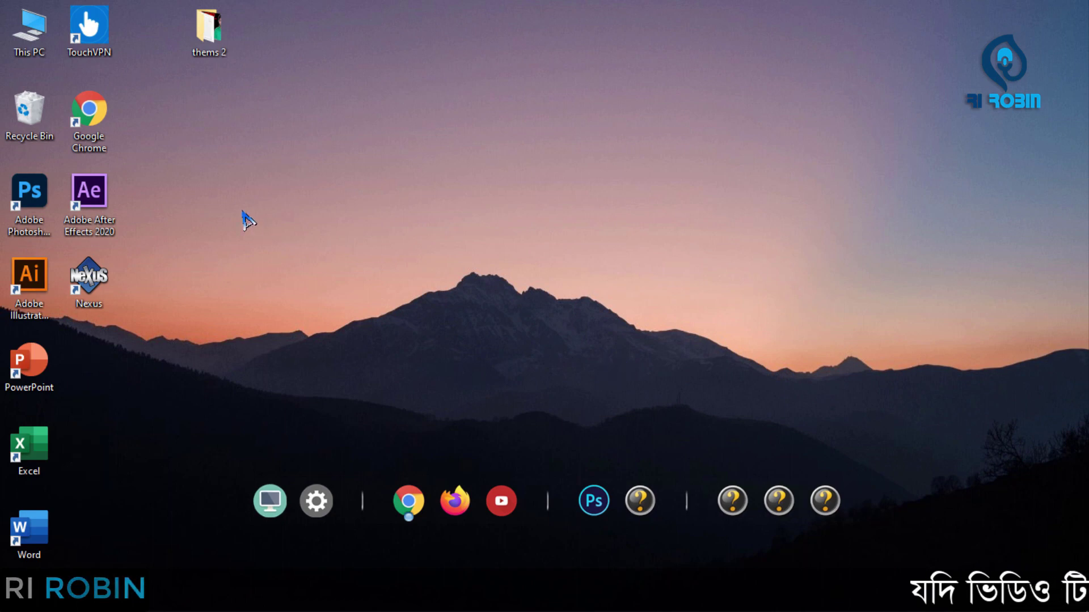
{"action": "left_click_drag", "start_coordinate": [30, 278], "coordinate": [624, 500]}
{"action": "left_click_drag", "start_coordinate": [85, 199], "coordinate": [647, 499]}
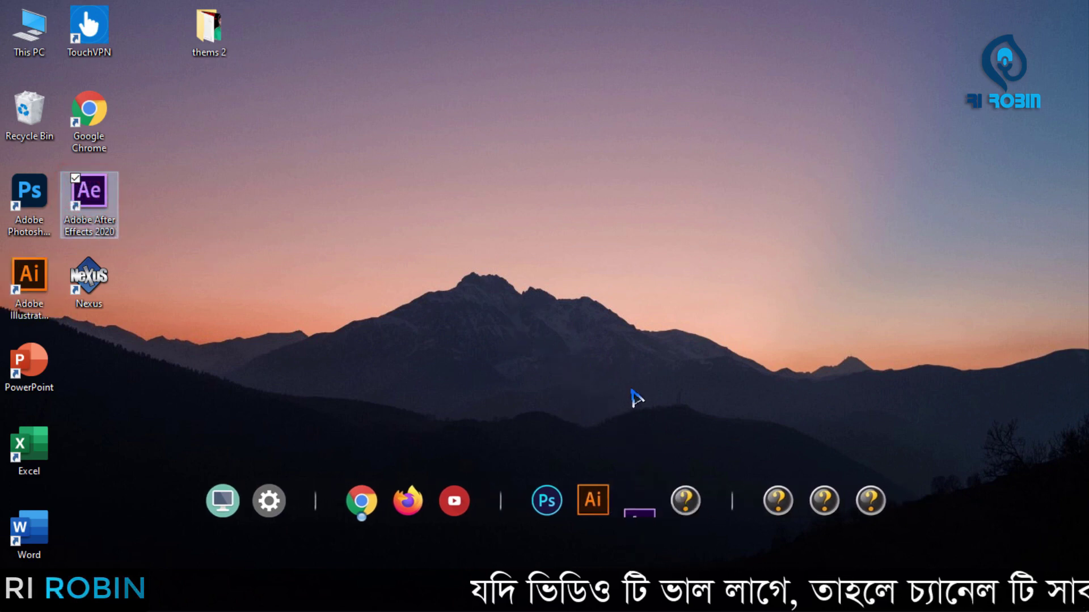
{"action": "right_click", "coordinate": [686, 507]}
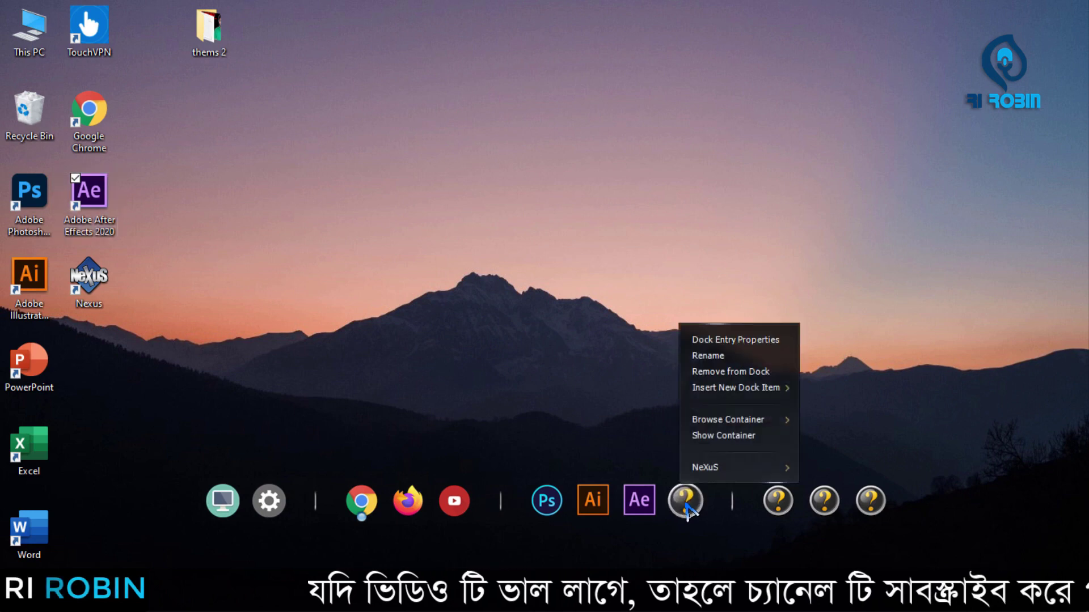
{"action": "left_click", "coordinate": [719, 374]}
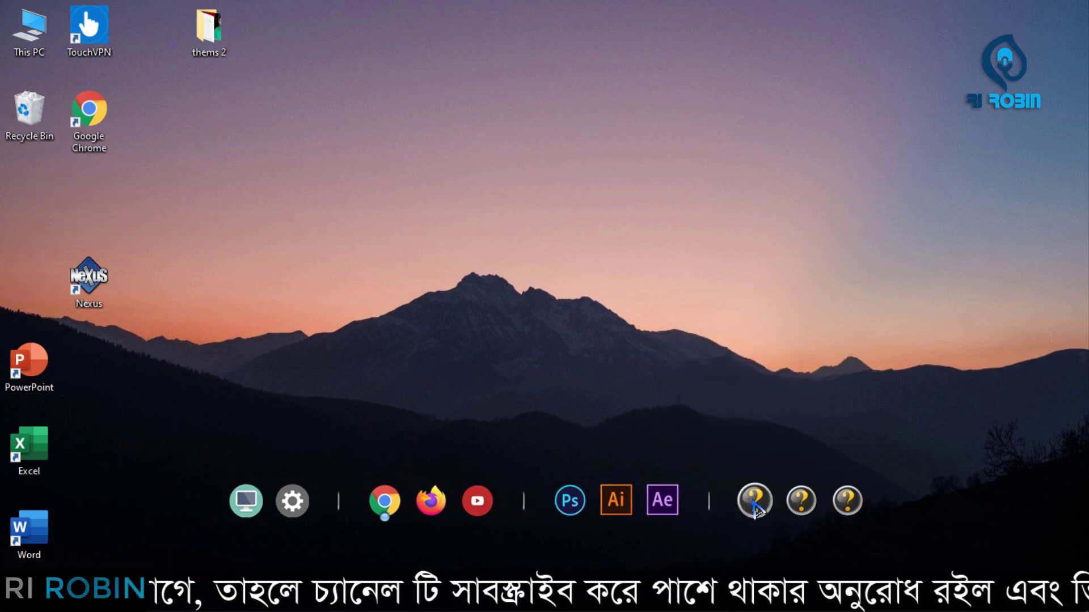
Replace the last three question-mark dock items with the desktop's Word, Excel and PowerPoint shortcuts, in that order.
{"action": "left_click", "coordinate": [754, 501]}
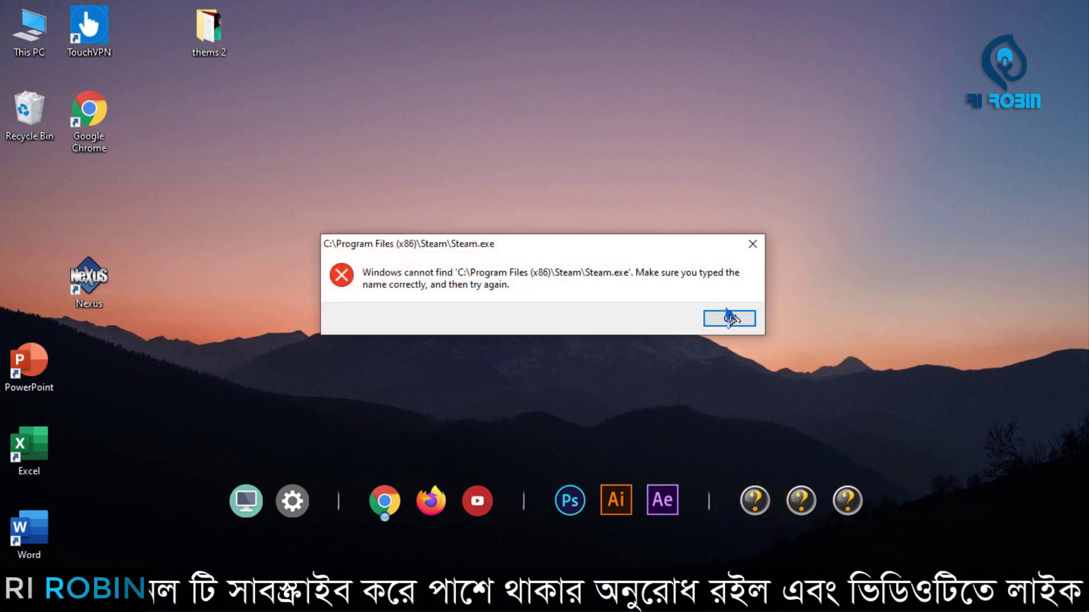
{"action": "left_click", "coordinate": [728, 317]}
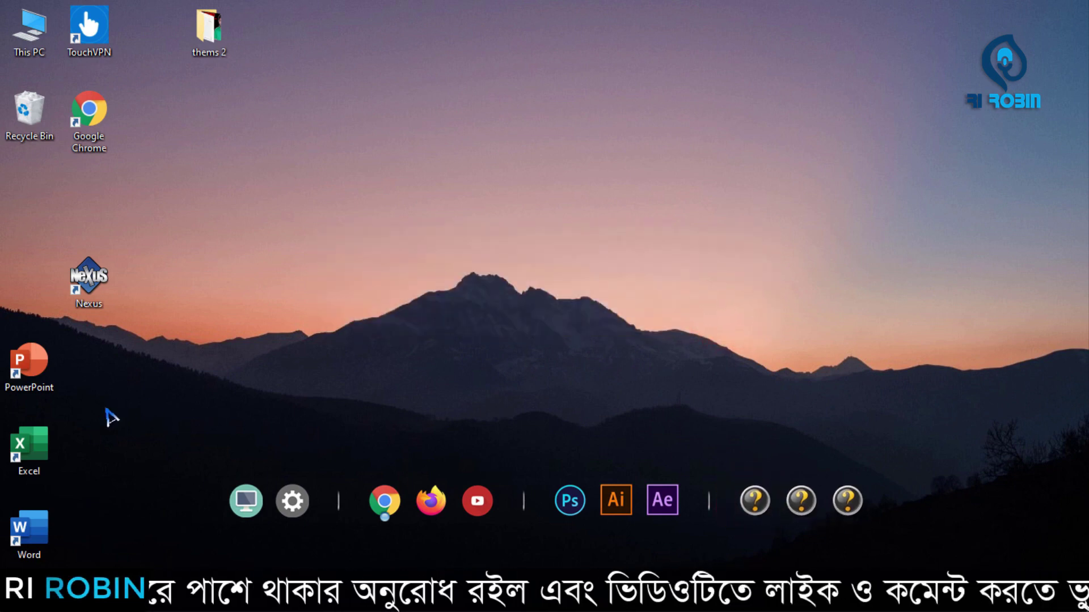
{"action": "left_click_drag", "start_coordinate": [42, 524], "coordinate": [737, 499]}
{"action": "left_click_drag", "start_coordinate": [45, 460], "coordinate": [774, 518]}
{"action": "left_click_drag", "start_coordinate": [42, 372], "coordinate": [858, 355]}
Delete the Steam, Forza Horizon 4, Nexus, PowerPoint, Excel and Word shortcuts from the desktop.
{"action": "left_click_drag", "start_coordinate": [163, 250], "coordinate": [14, 547]}
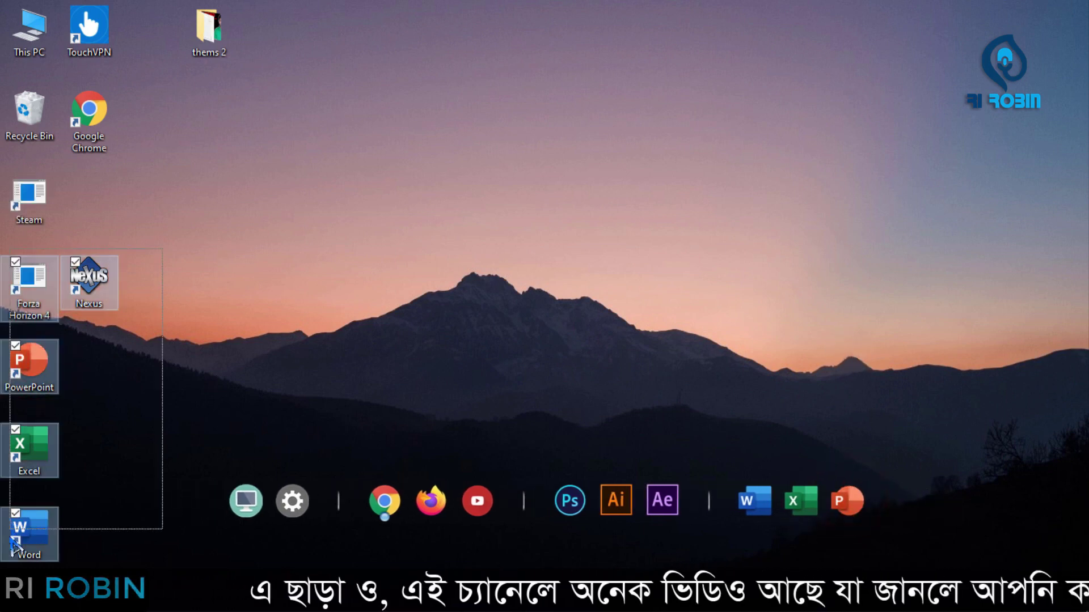
{"action": "key", "text": "Delete"}
{"action": "left_click_drag", "start_coordinate": [45, 190], "coordinate": [29, 110]}
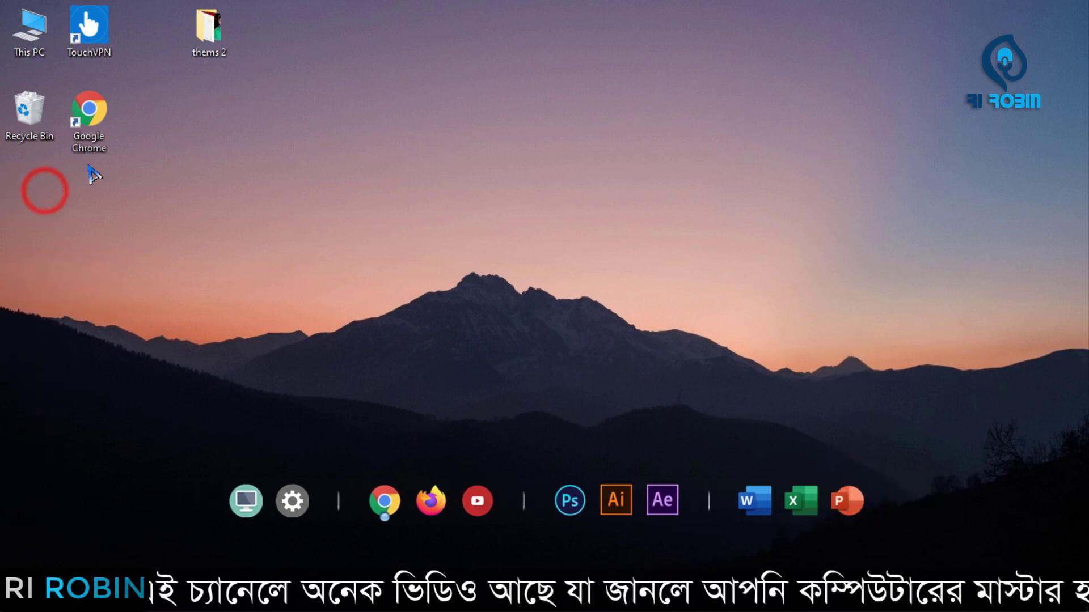
Add TouchVPN after YouTube and the Recycle Bin after Settings to the dock, and delete the TouchVPN and Google Chrome desktop shortcuts.
{"action": "left_click", "coordinate": [105, 37]}
{"action": "left_click_drag", "start_coordinate": [105, 37], "coordinate": [527, 502]}
{"action": "key", "text": "Delete"}
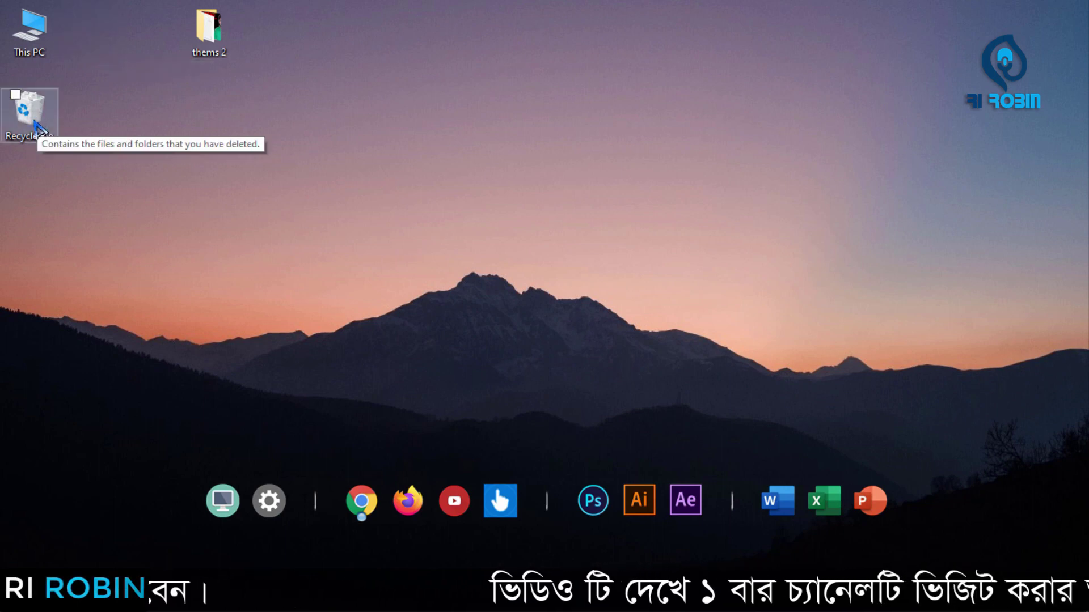
{"action": "left_click_drag", "start_coordinate": [34, 126], "coordinate": [329, 493]}
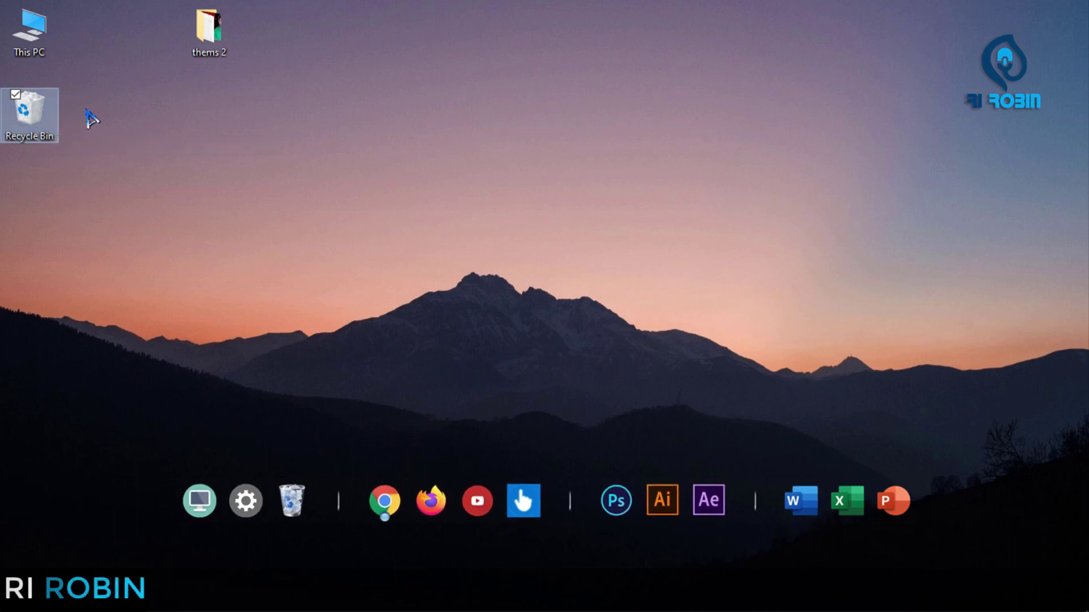
Refresh the desktop and hide all of its icons.
{"action": "right_click", "coordinate": [209, 97]}
{"action": "left_click", "coordinate": [262, 150]}
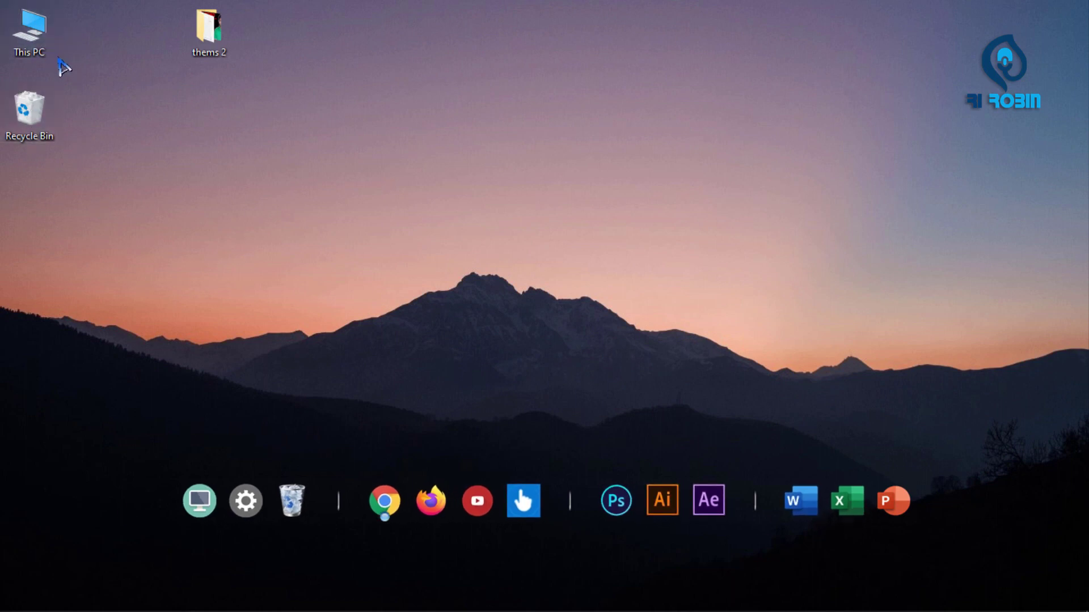
{"action": "right_click", "coordinate": [329, 95]}
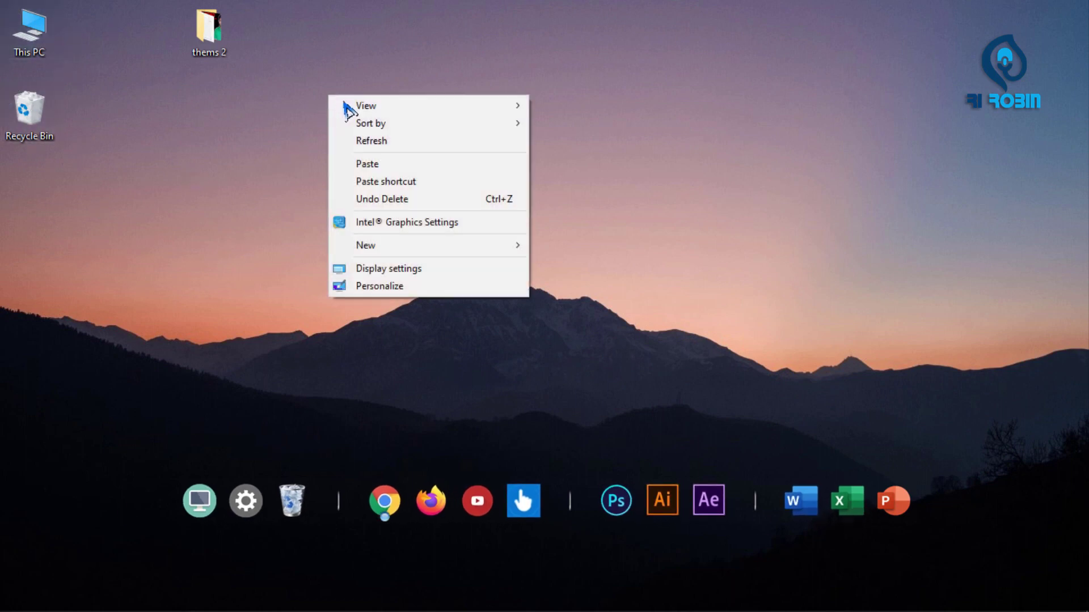
{"action": "mouse_move", "coordinate": [363, 106]}
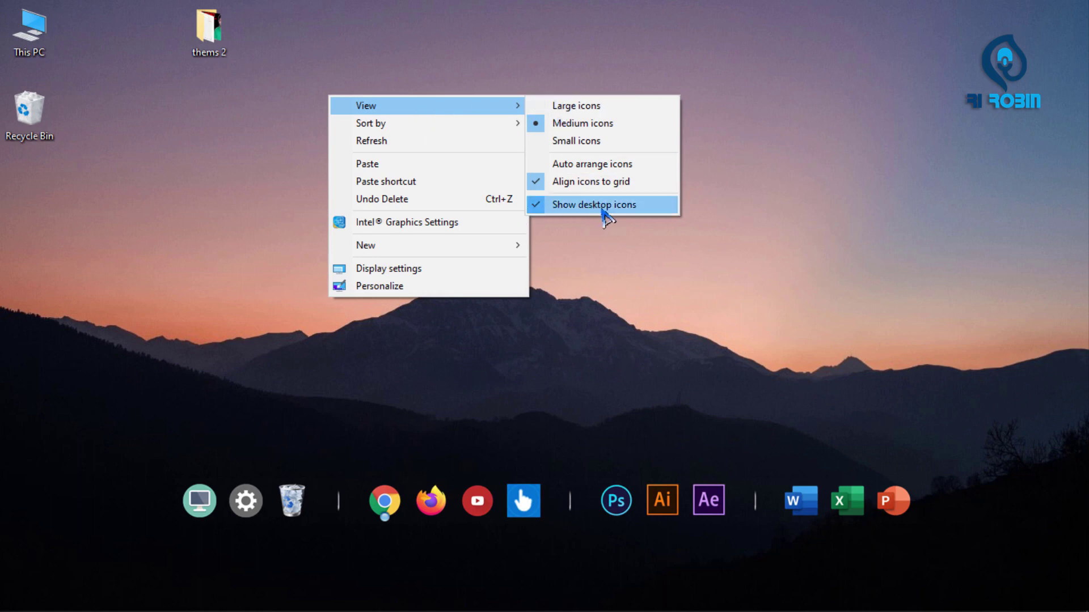
{"action": "left_click", "coordinate": [605, 205]}
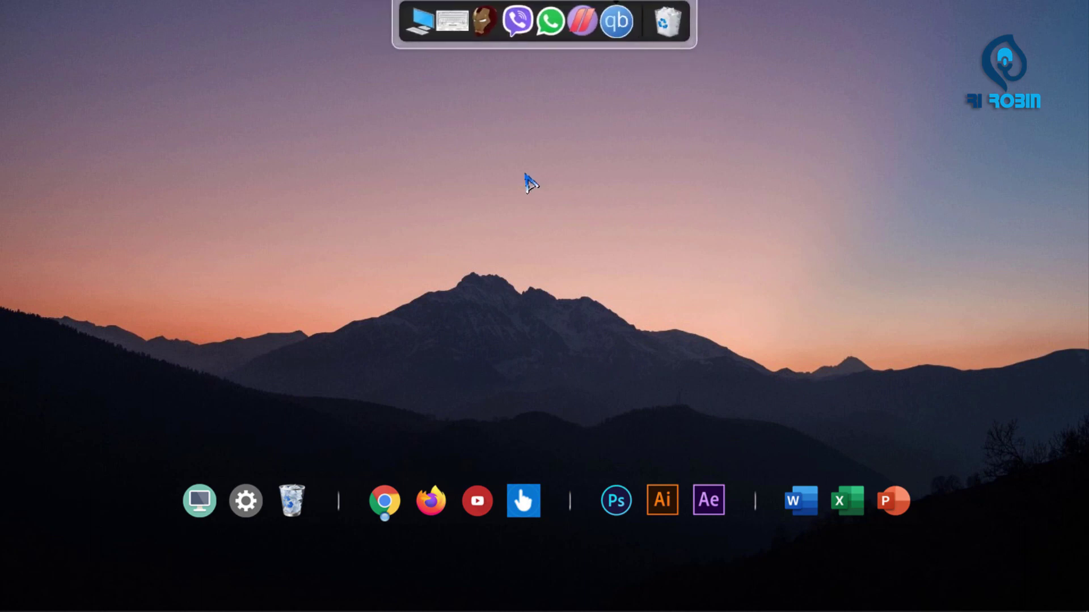
Turn the display of desktop icons back on.
{"action": "right_click", "coordinate": [524, 174]}
{"action": "mouse_move", "coordinate": [567, 184]}
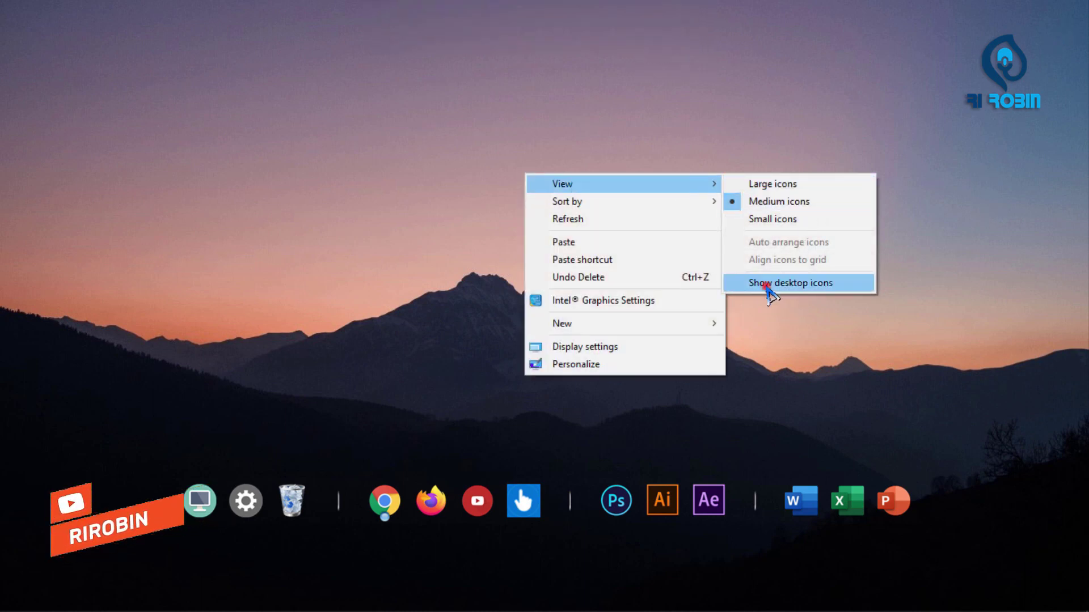
{"action": "left_click", "coordinate": [765, 284]}
Move This PC into the Recycle Bin, and disable the Recycle Bin icon in the desktop icon settings.
{"action": "left_click_drag", "start_coordinate": [31, 28], "coordinate": [40, 123]}
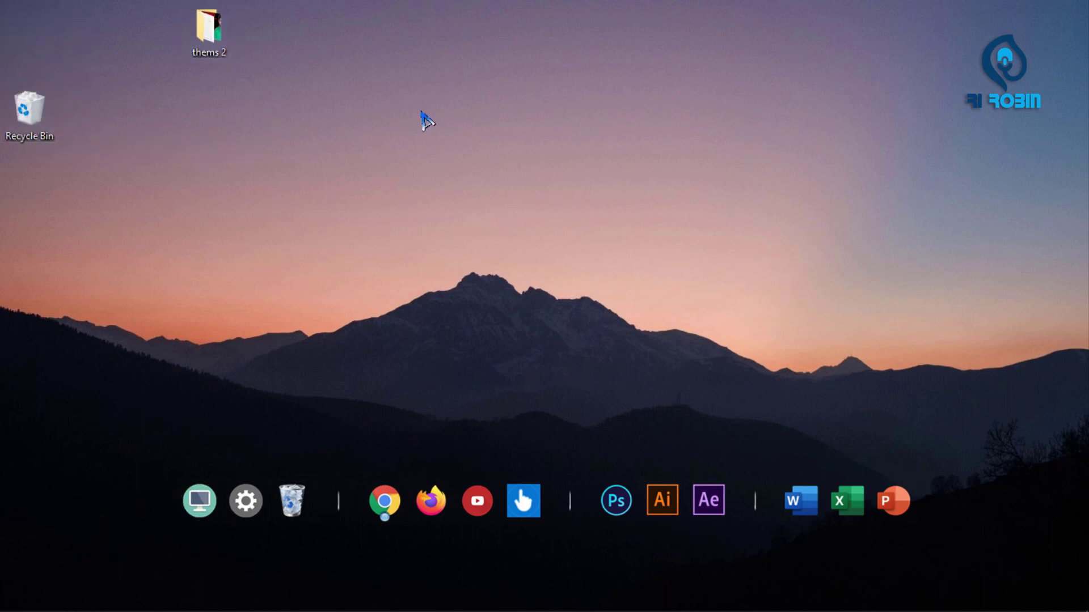
{"action": "right_click", "coordinate": [421, 112]}
{"action": "left_click", "coordinate": [479, 304]}
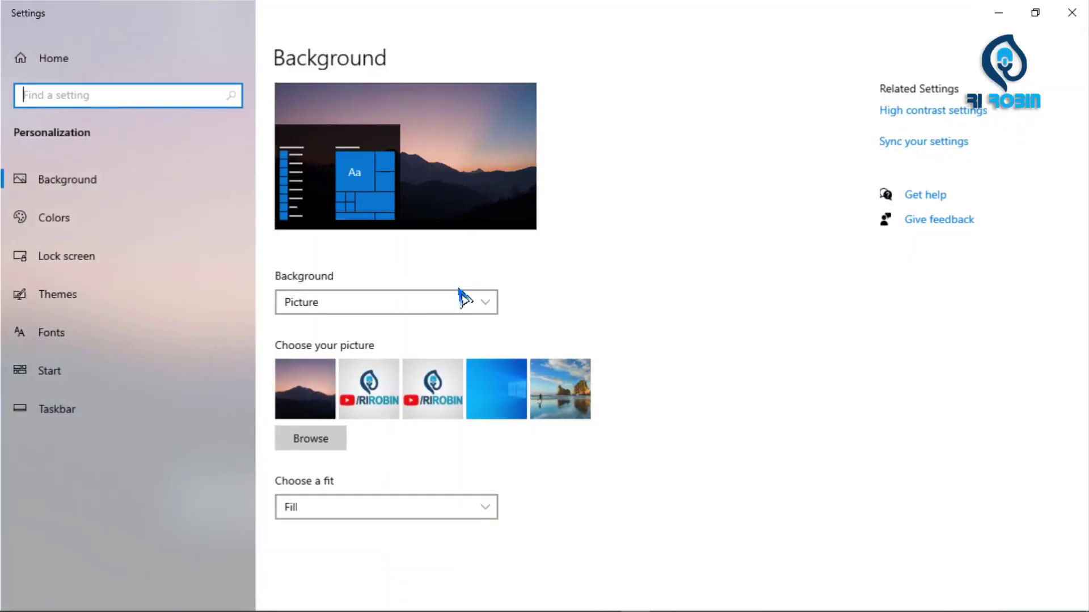
{"action": "left_click", "coordinate": [50, 294]}
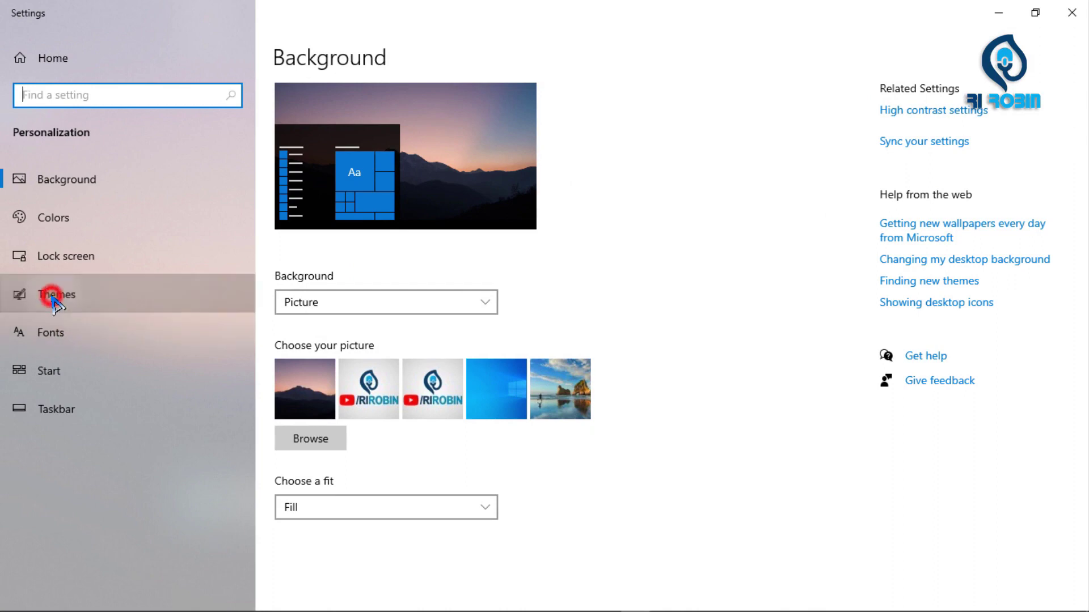
{"action": "left_click", "coordinate": [931, 221]}
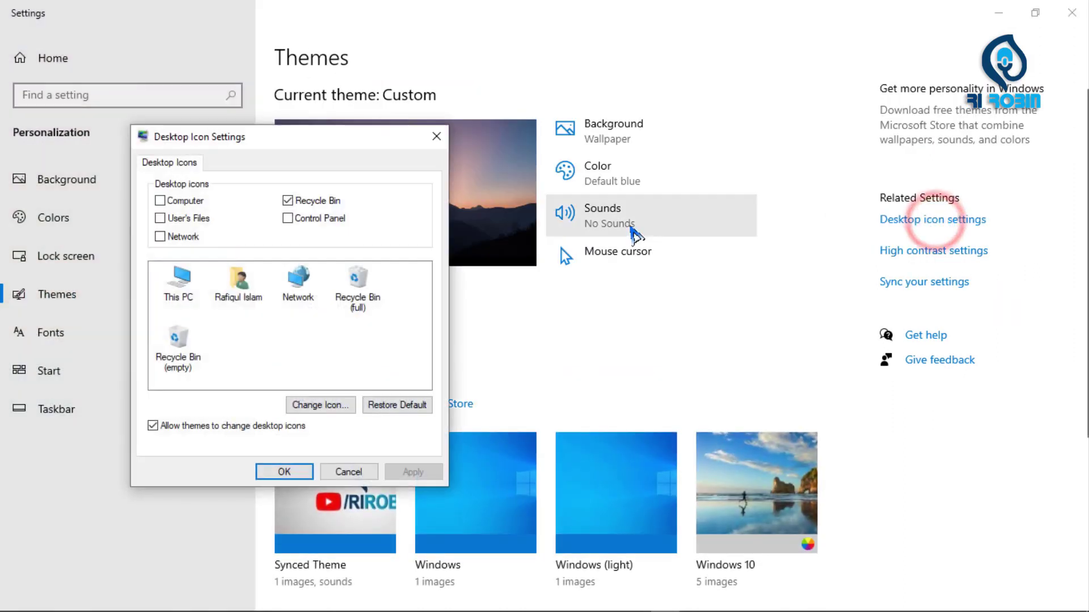
{"action": "left_click", "coordinate": [288, 201]}
{"action": "left_click", "coordinate": [412, 472]}
{"action": "left_click", "coordinate": [280, 471]}
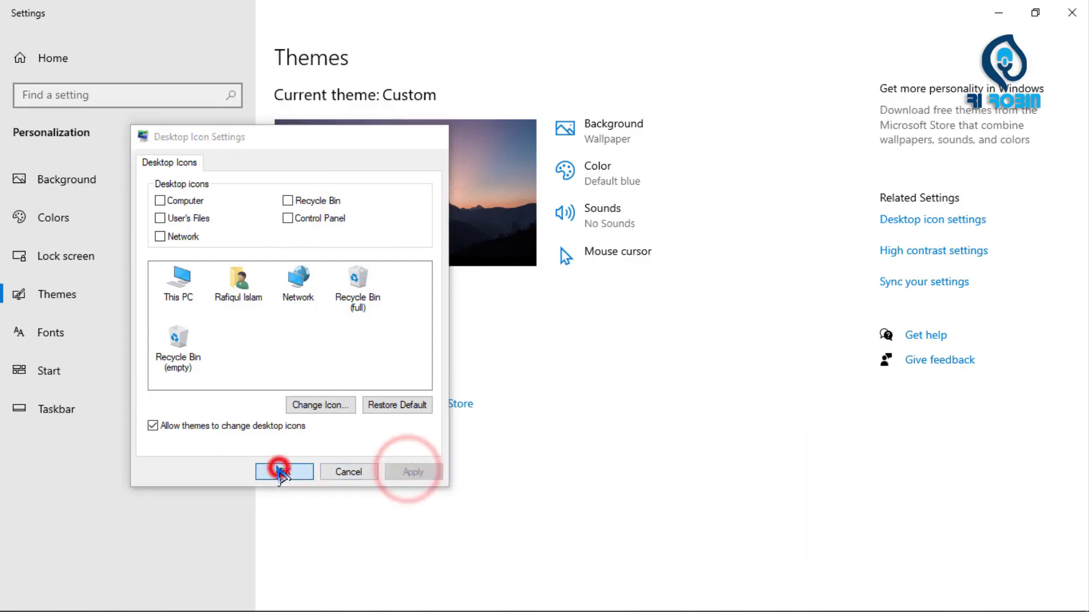
{"action": "key", "text": "super+d"}
{"action": "right_click", "coordinate": [462, 79]}
{"action": "mouse_move", "coordinate": [499, 89]}
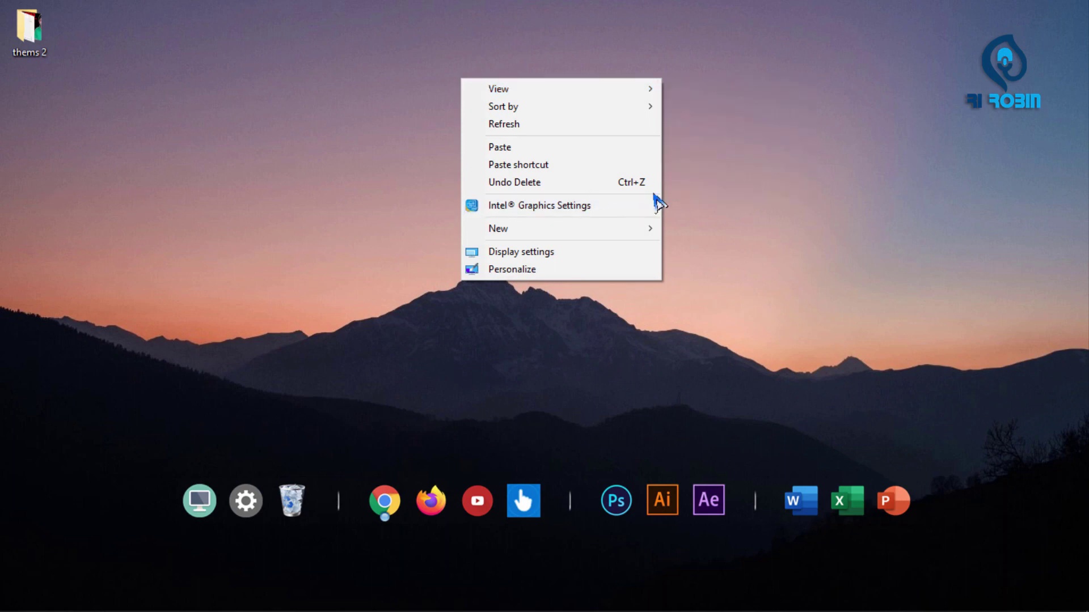
{"action": "left_click", "coordinate": [530, 122]}
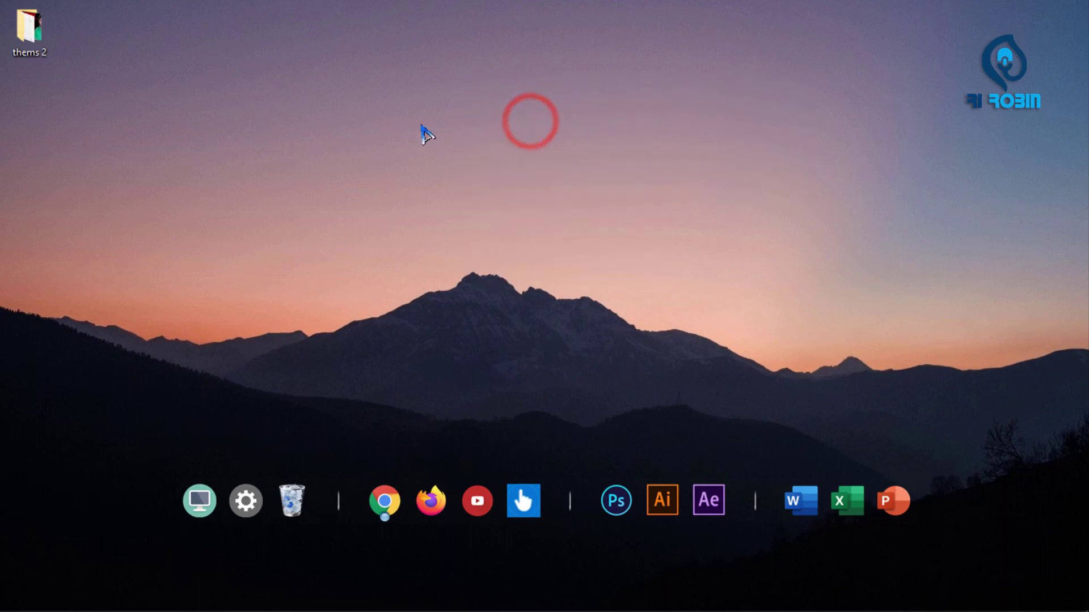
Open the thems 2 folder, look through its 4. Icons subfolder, and close the window.
{"action": "left_click_drag", "start_coordinate": [29, 26], "coordinate": [148, 280]}
{"action": "double_click", "coordinate": [148, 281]}
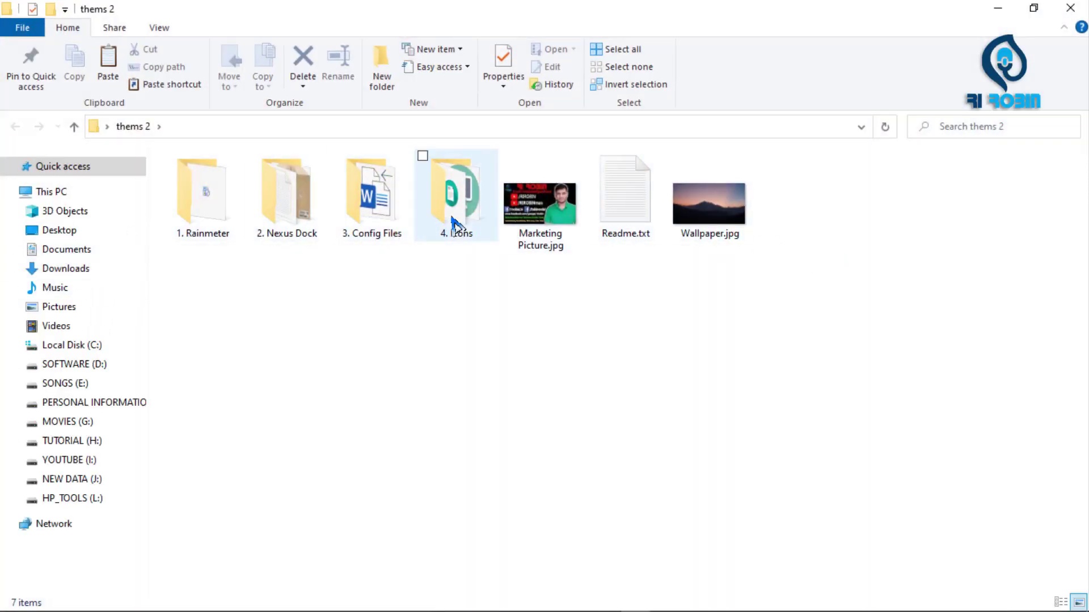
{"action": "left_click", "coordinate": [474, 217]}
{"action": "double_click", "coordinate": [474, 218]}
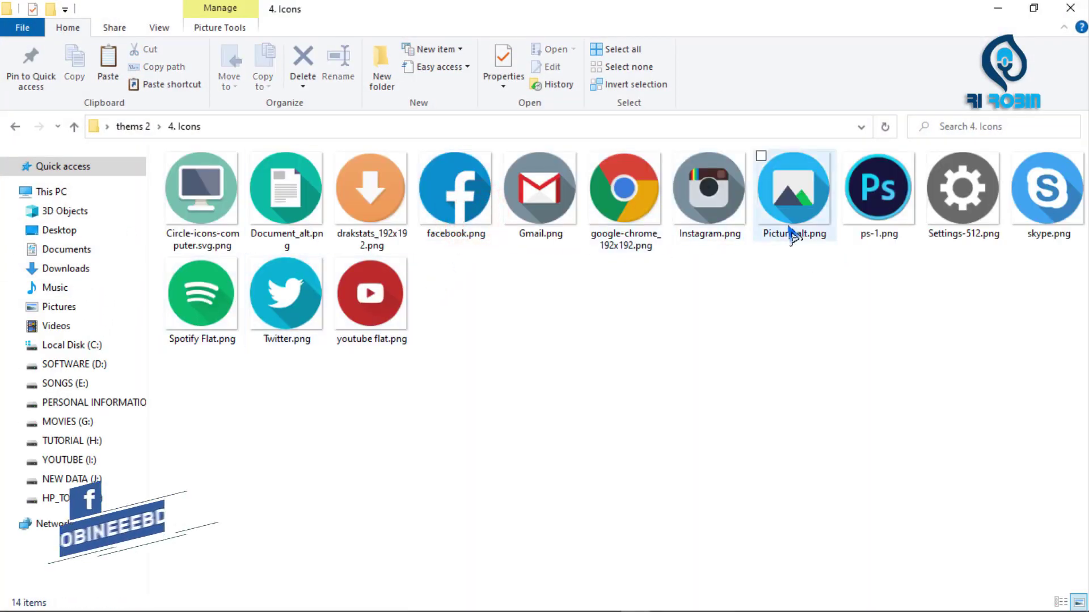
{"action": "key", "text": "alt+F4"}
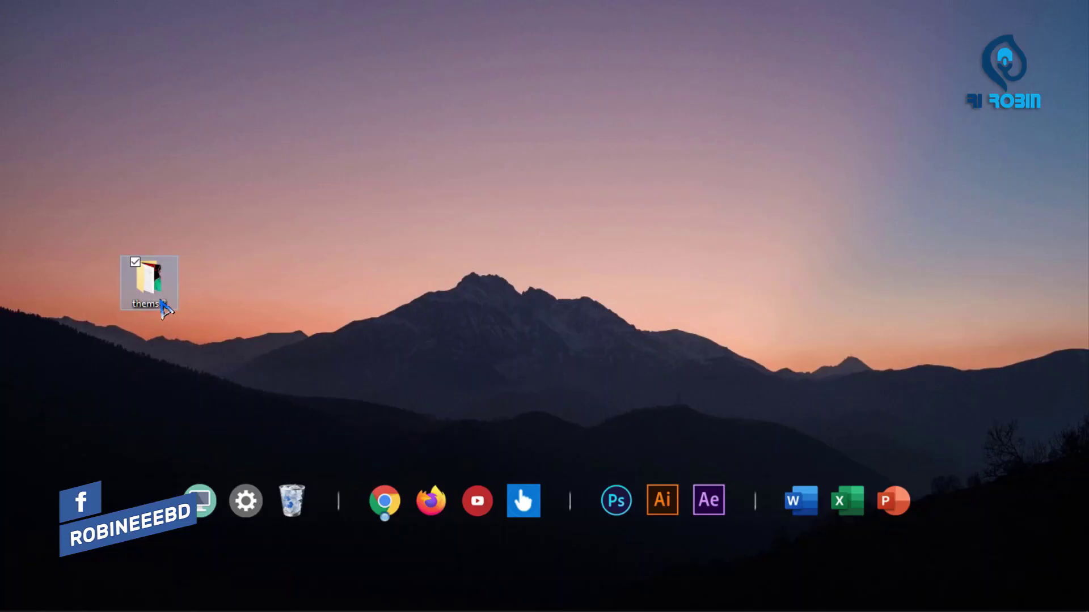
Delete the thems 2 folder from the desktop and permanently empty the Recycle Bin.
{"action": "key", "text": "Delete"}
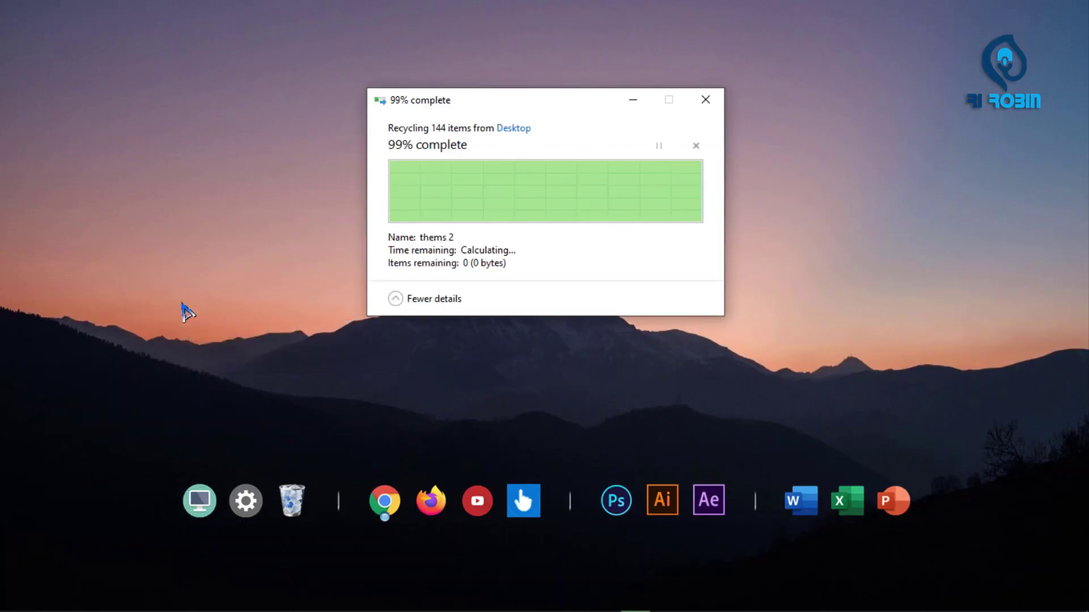
{"action": "mouse_move", "coordinate": [523, 11]}
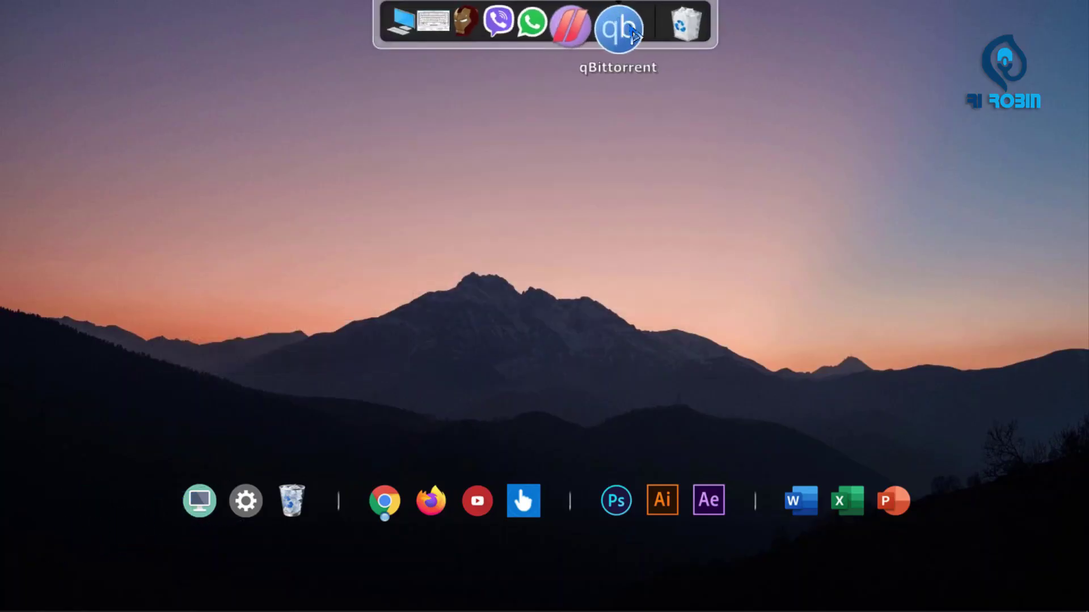
{"action": "right_click", "coordinate": [663, 25]}
{"action": "left_click", "coordinate": [722, 59]}
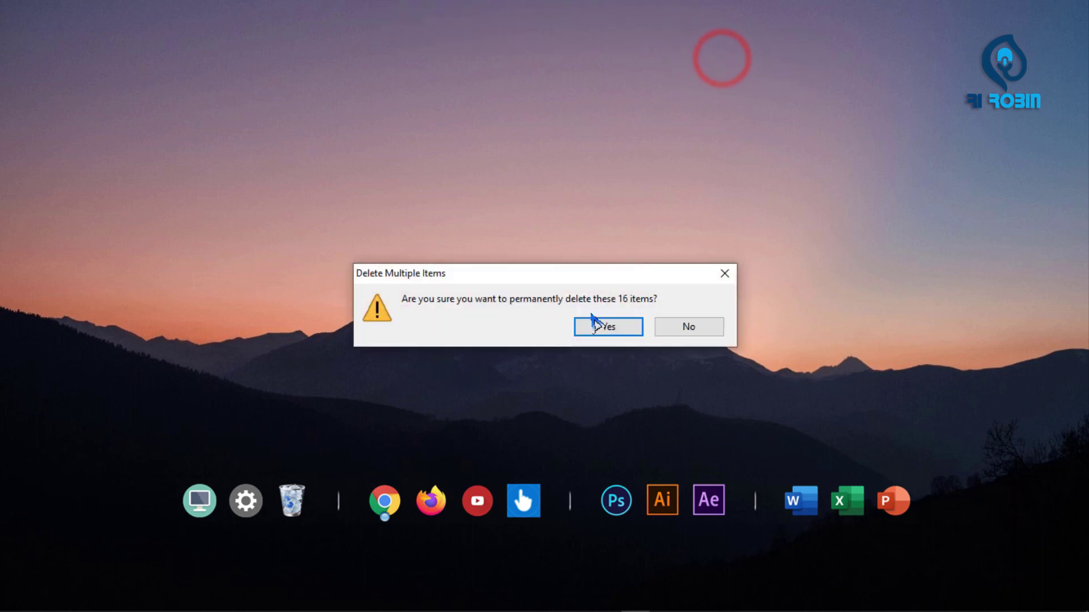
{"action": "left_click", "coordinate": [593, 317]}
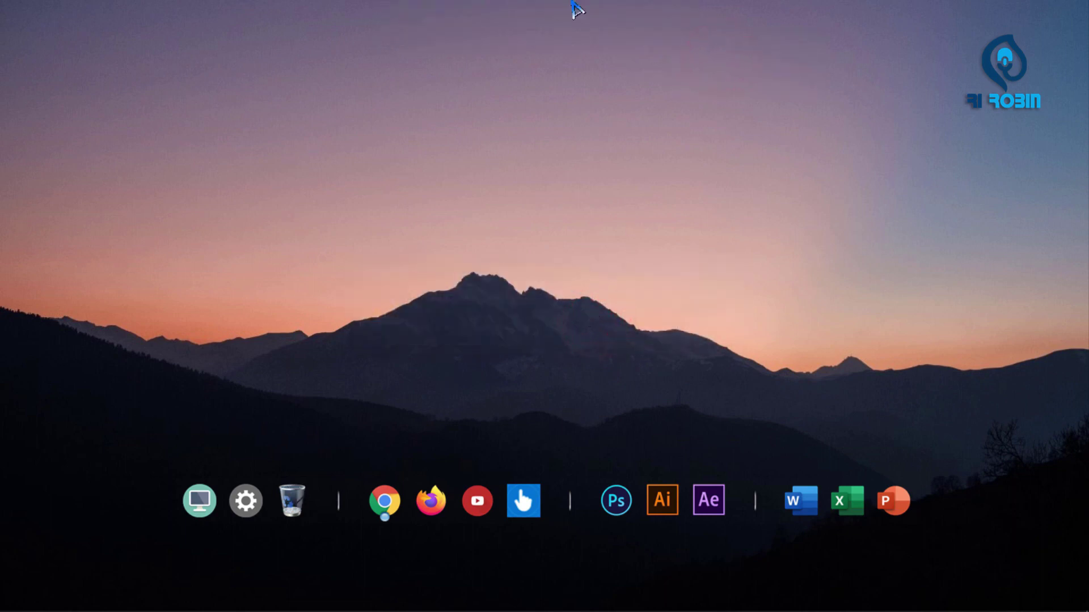
Quit the auto-hiding secondary dock that holds the Viber, WhatsApp and qBittorrent icons.
{"action": "mouse_move", "coordinate": [419, 19]}
{"action": "mouse_move", "coordinate": [567, 5]}
{"action": "right_click", "coordinate": [609, 11]}
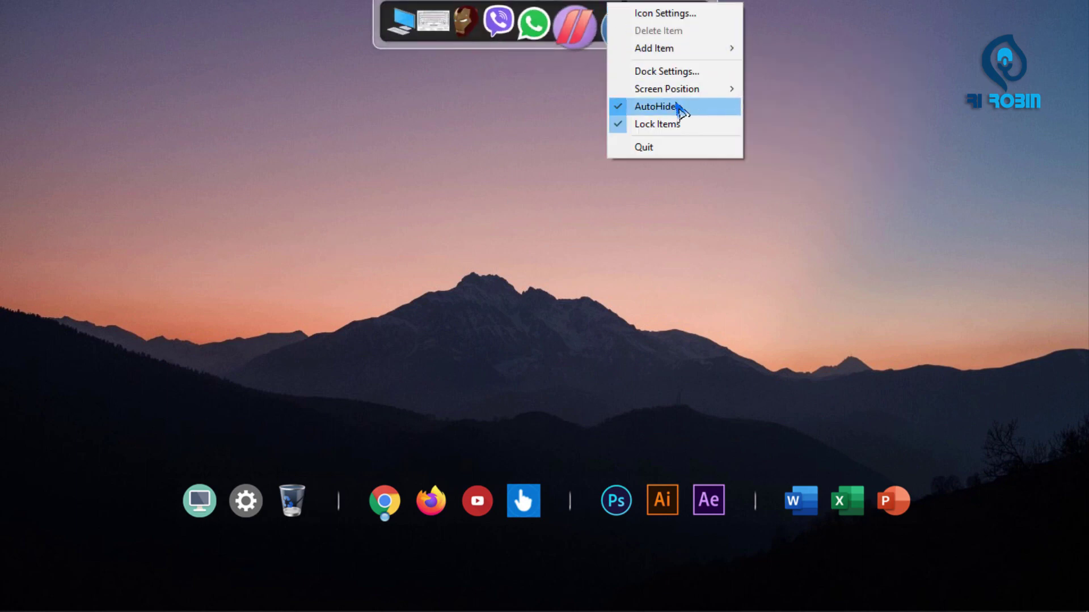
{"action": "left_click", "coordinate": [669, 147]}
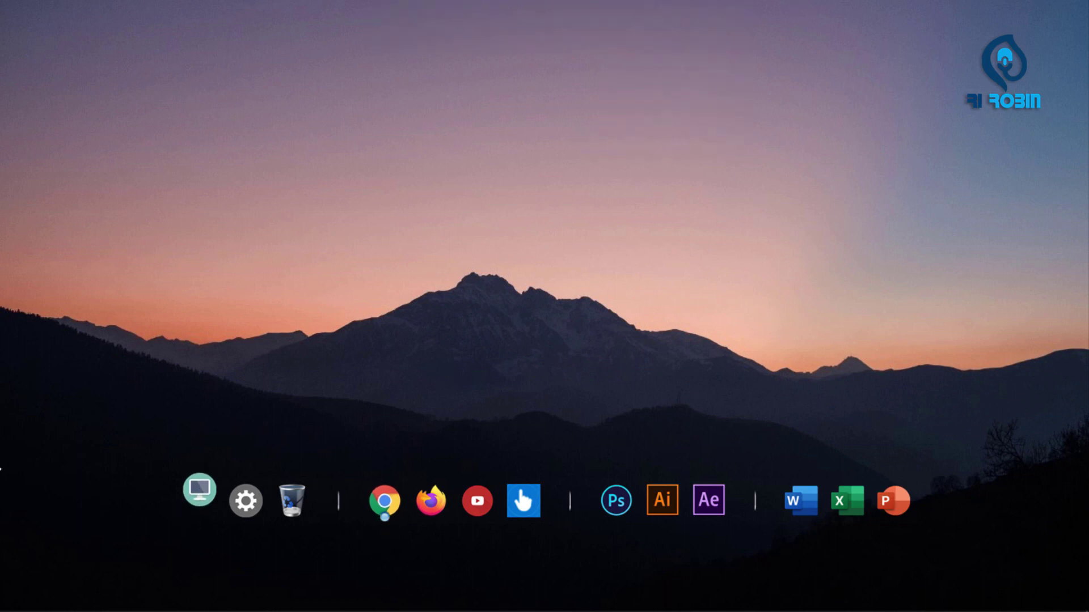
Test the dock's computer shortcut by opening it, and close the window it opens.
{"action": "left_click", "coordinate": [199, 489]}
{"action": "left_click", "coordinate": [1066, 16]}
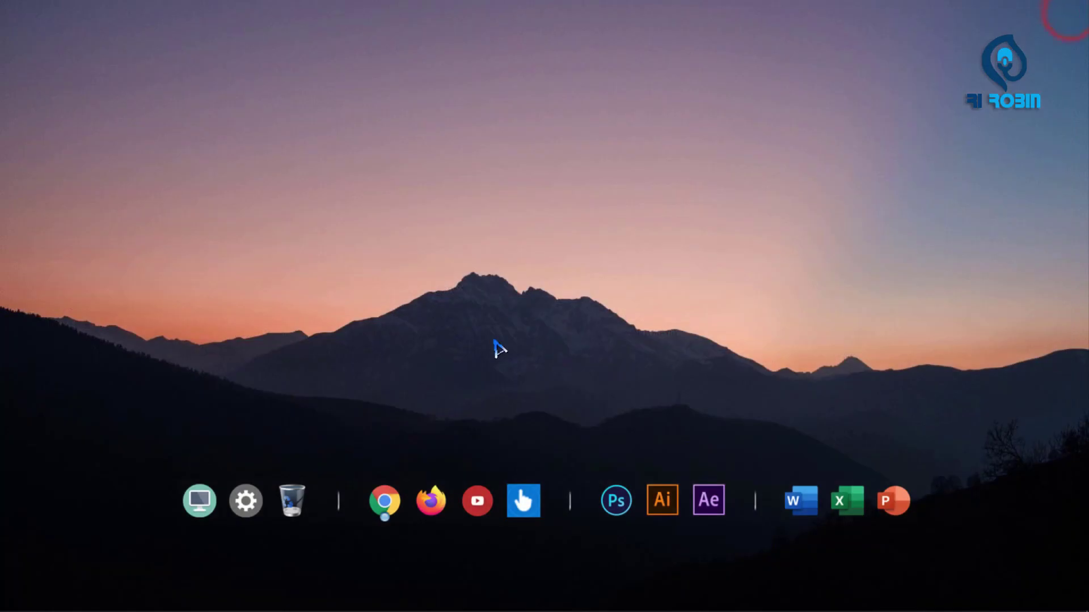
{"action": "left_click", "coordinate": [510, 309]}
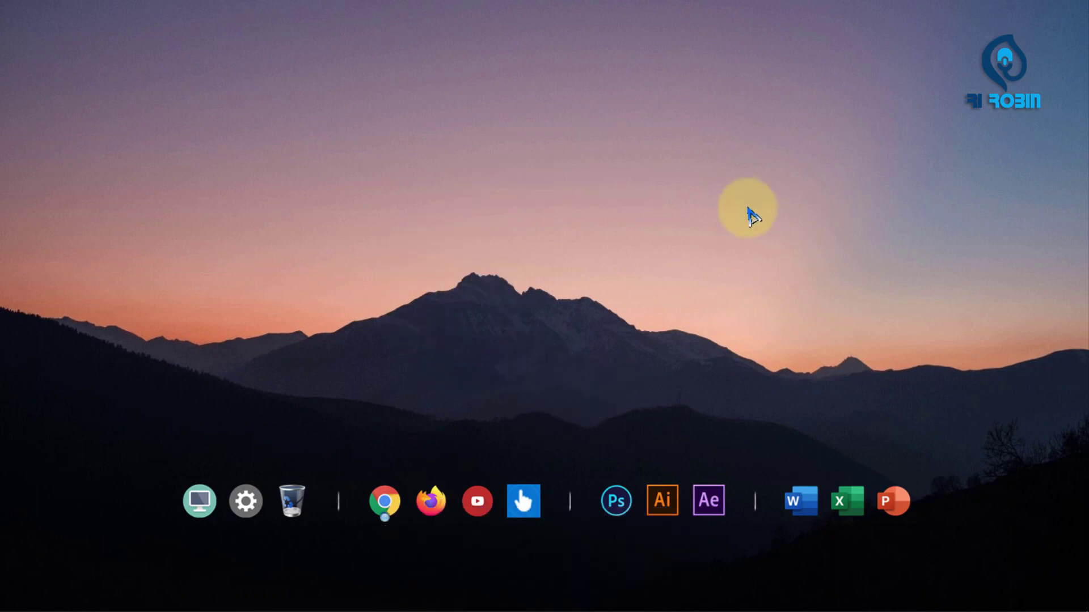
Open the Manage Rainmeter window from the taskbar's hidden notification icons.
{"action": "mouse_move", "coordinate": [938, 611]}
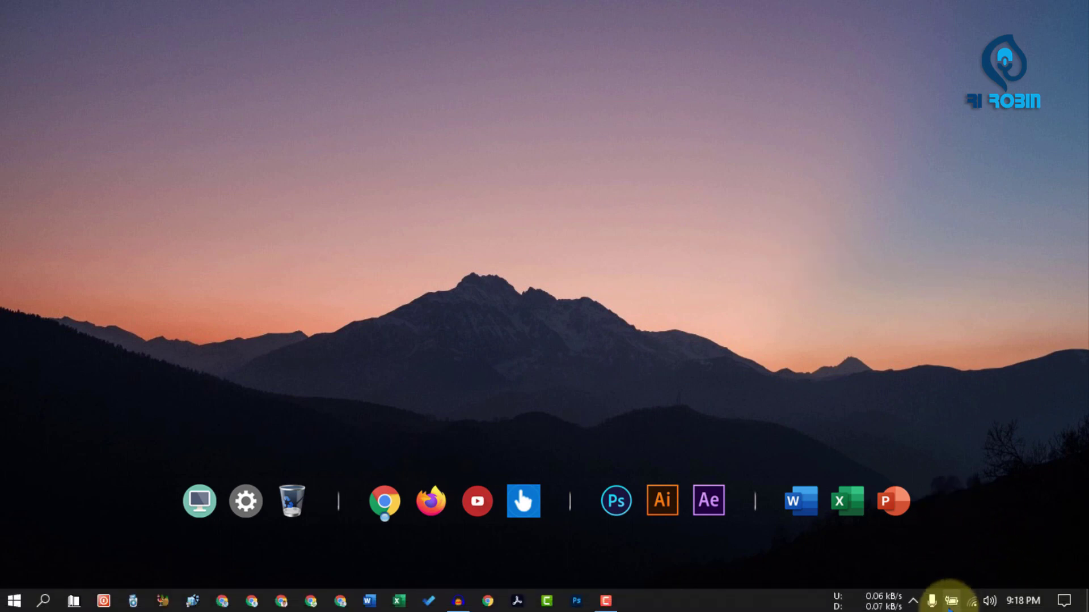
{"action": "left_click", "coordinate": [913, 603]}
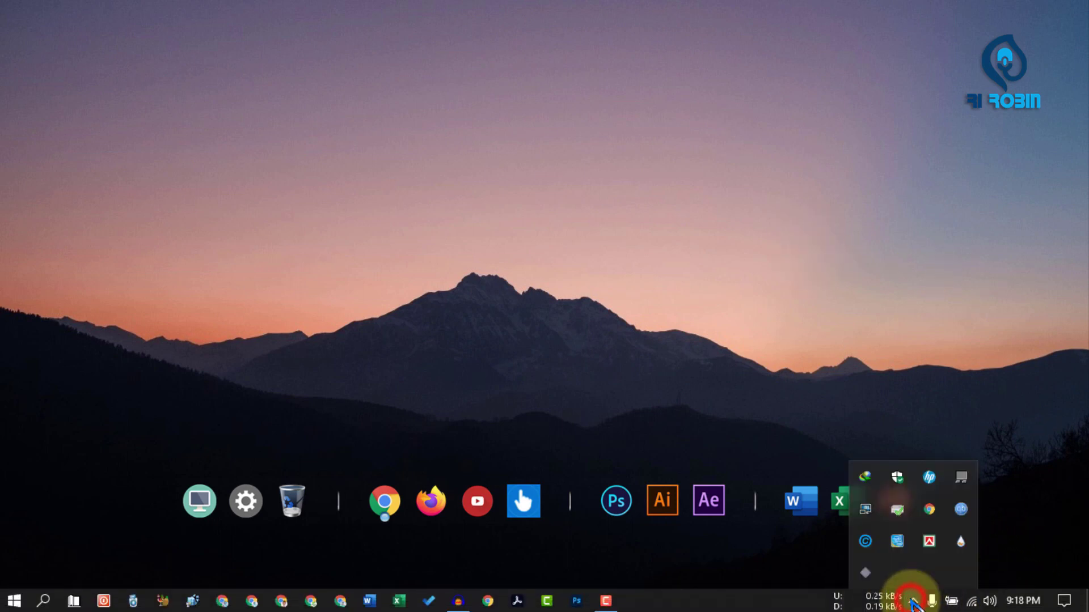
{"action": "left_click", "coordinate": [962, 546]}
{"action": "left_click", "coordinate": [668, 84]}
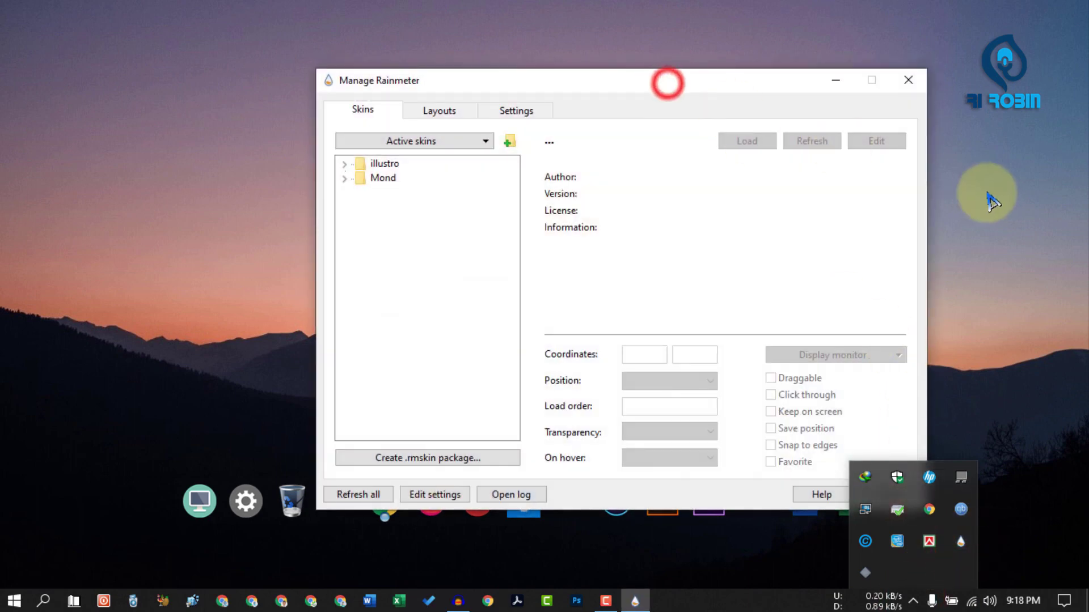
{"action": "left_click", "coordinate": [1047, 212]}
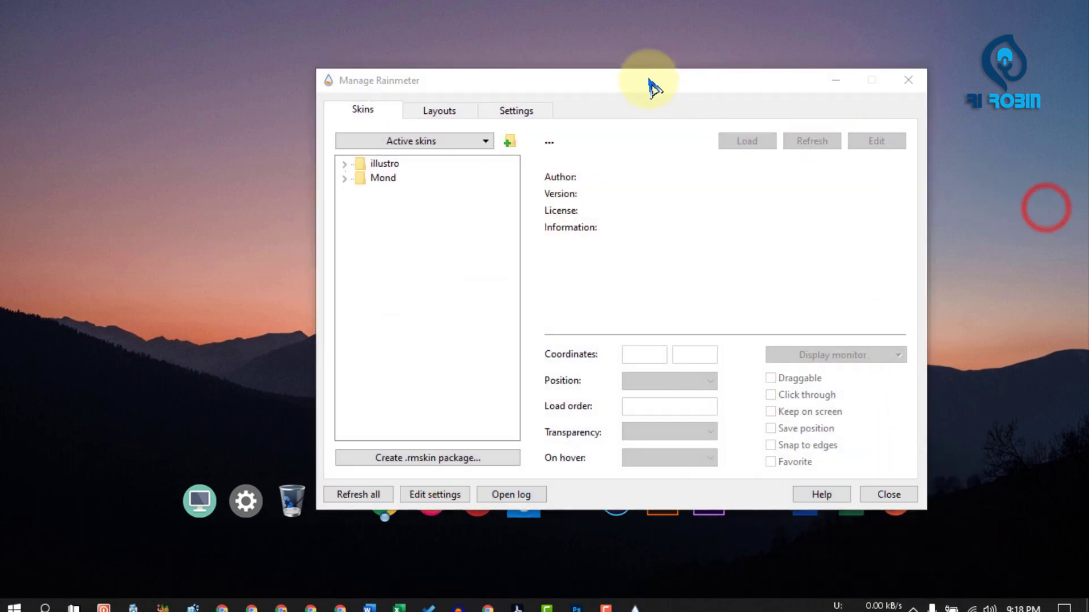
Set the Mond skin's Clock.ini position to On desktop and disable its Click through option.
{"action": "left_click", "coordinate": [344, 179]}
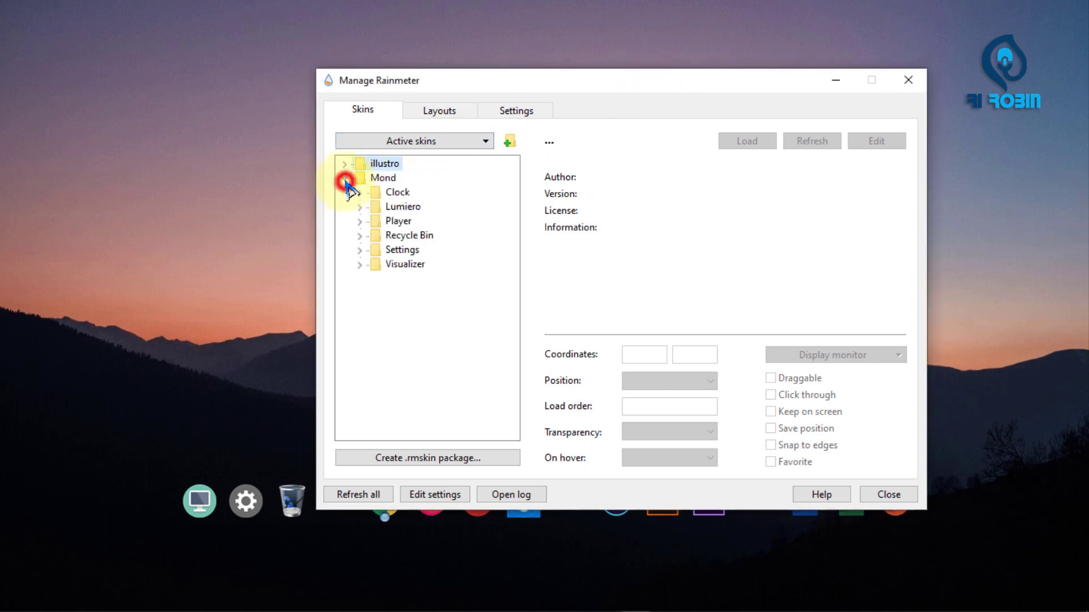
{"action": "left_click", "coordinate": [361, 193]}
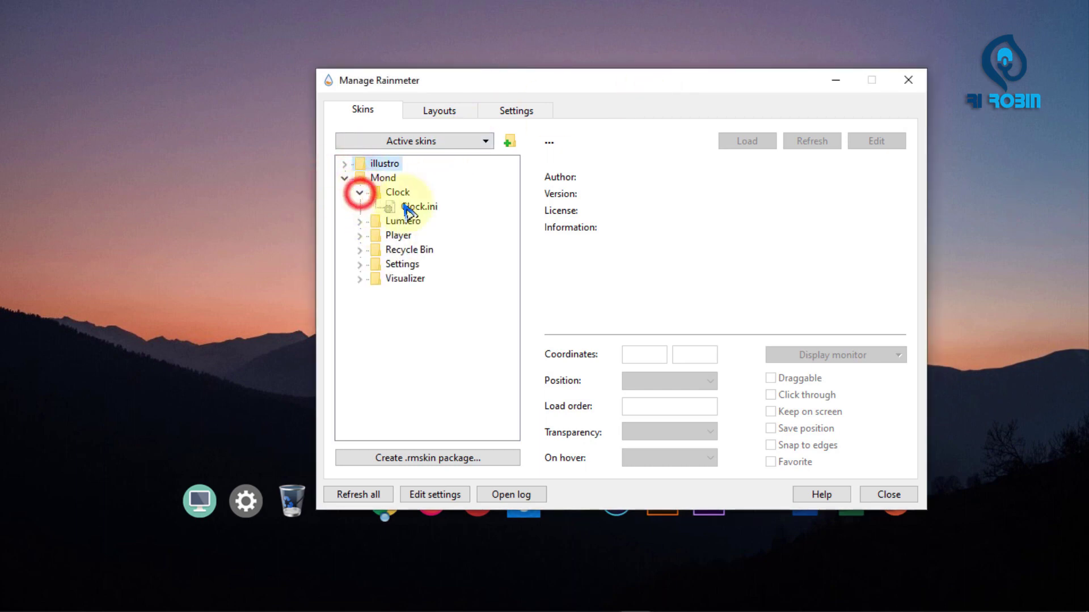
{"action": "left_click", "coordinate": [417, 207]}
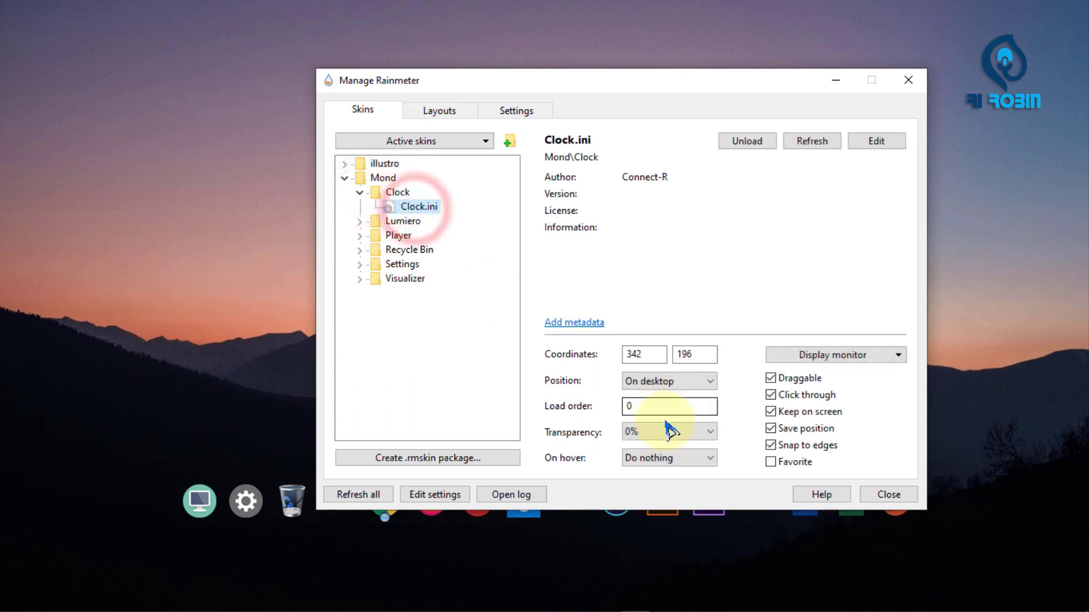
{"action": "left_click", "coordinate": [638, 382]}
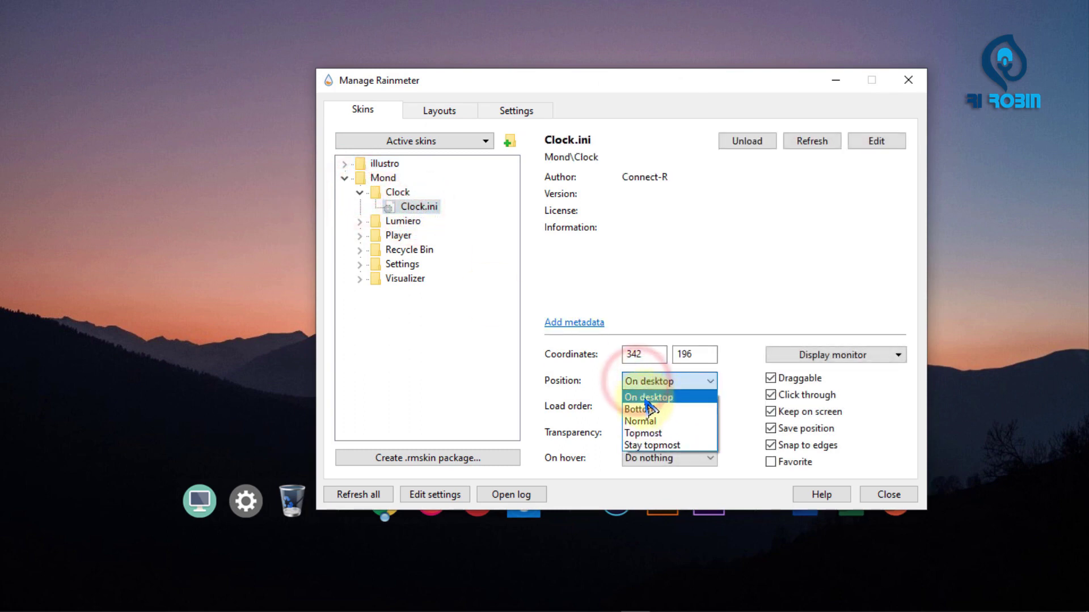
{"action": "left_click", "coordinate": [647, 397]}
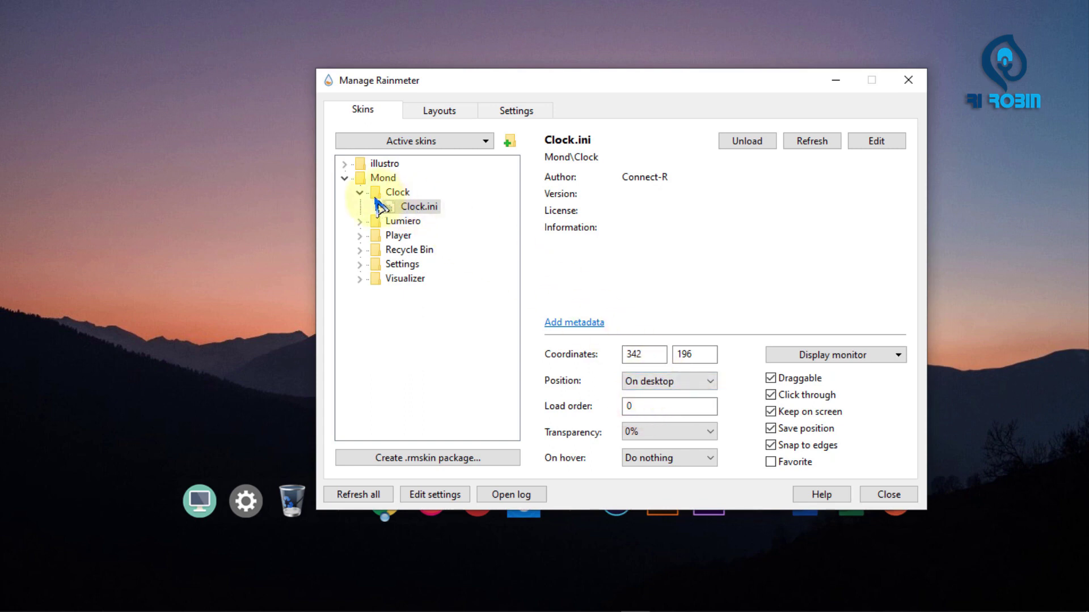
{"action": "left_click", "coordinate": [656, 381]}
{"action": "left_click", "coordinate": [658, 386]}
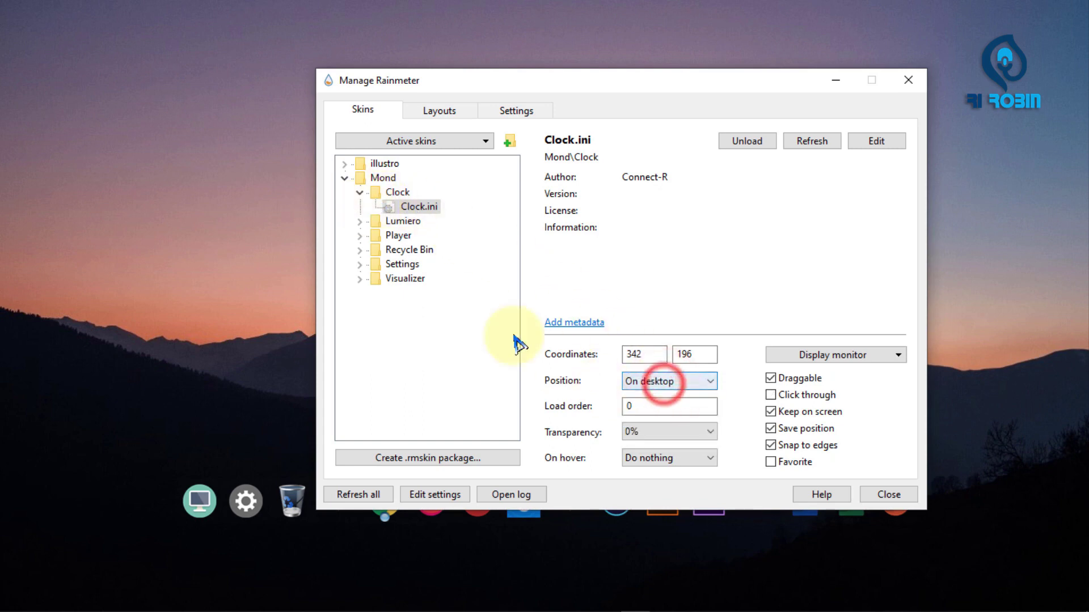
Set the Mond skin's Player.ini position to On desktop and close the Manage Rainmeter window.
{"action": "left_click", "coordinate": [360, 193]}
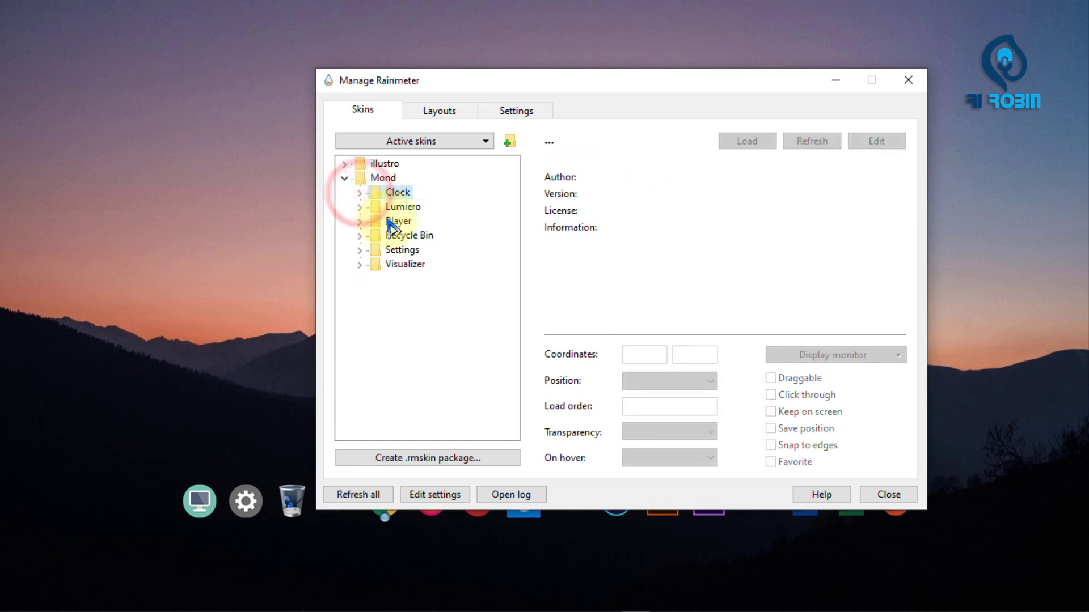
{"action": "left_click", "coordinate": [361, 222]}
{"action": "left_click", "coordinate": [421, 236]}
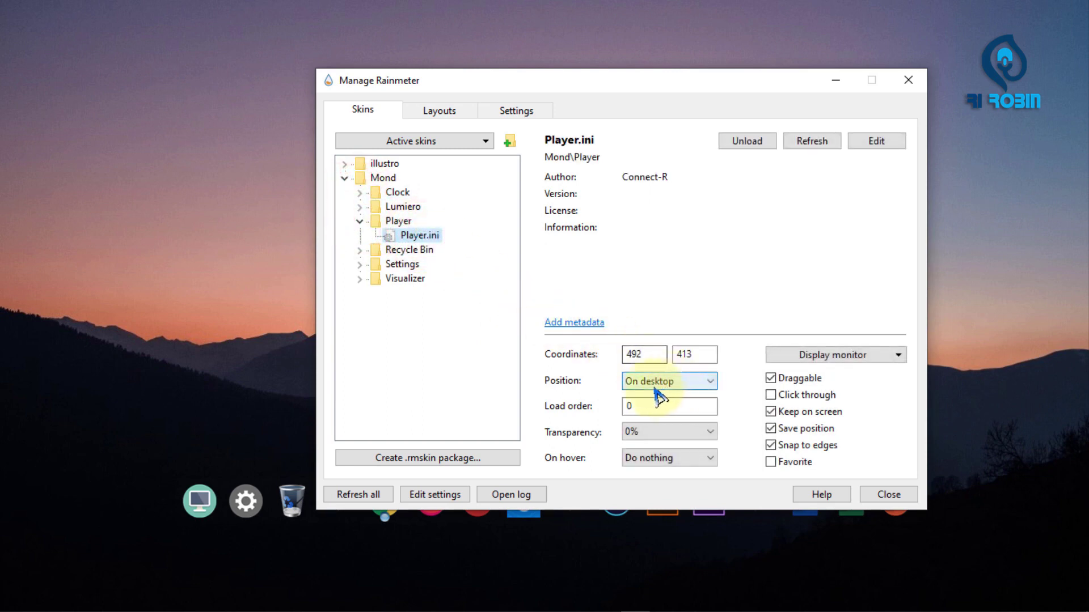
{"action": "left_click", "coordinate": [652, 387]}
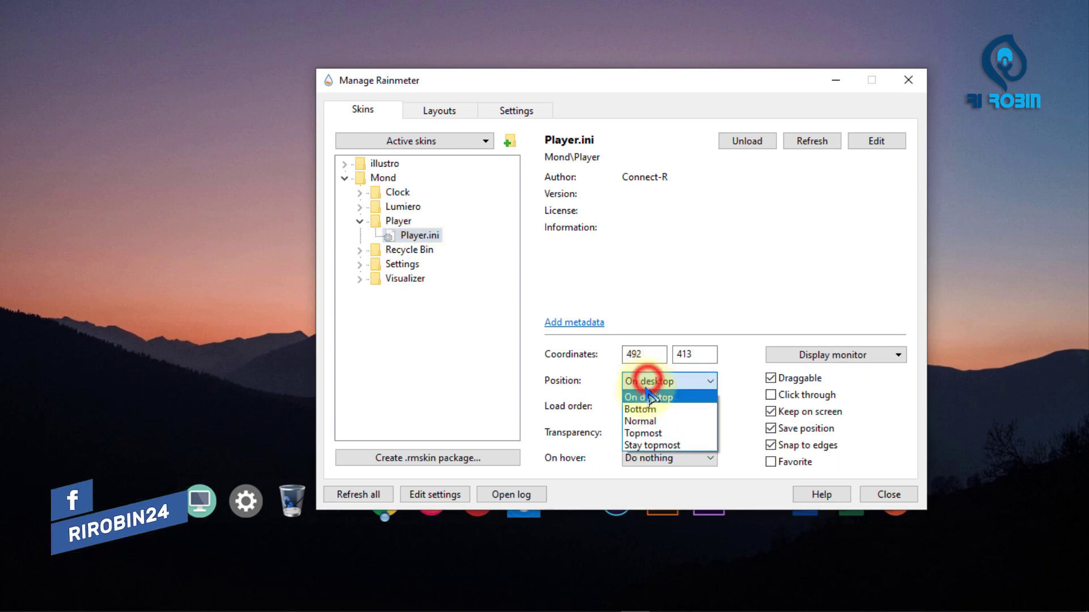
{"action": "left_click", "coordinate": [647, 398]}
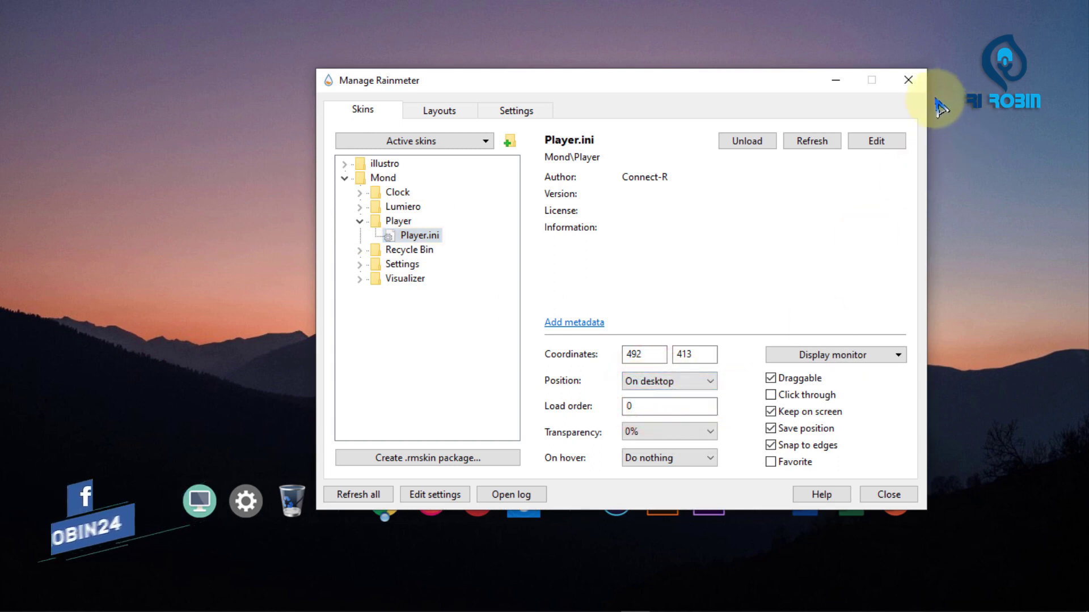
{"action": "left_click", "coordinate": [908, 80]}
Reposition the Mond player above the dock and the clock centred over the mountain, at coordinates about 325, 199.
{"action": "left_click_drag", "start_coordinate": [328, 147], "coordinate": [464, 143]}
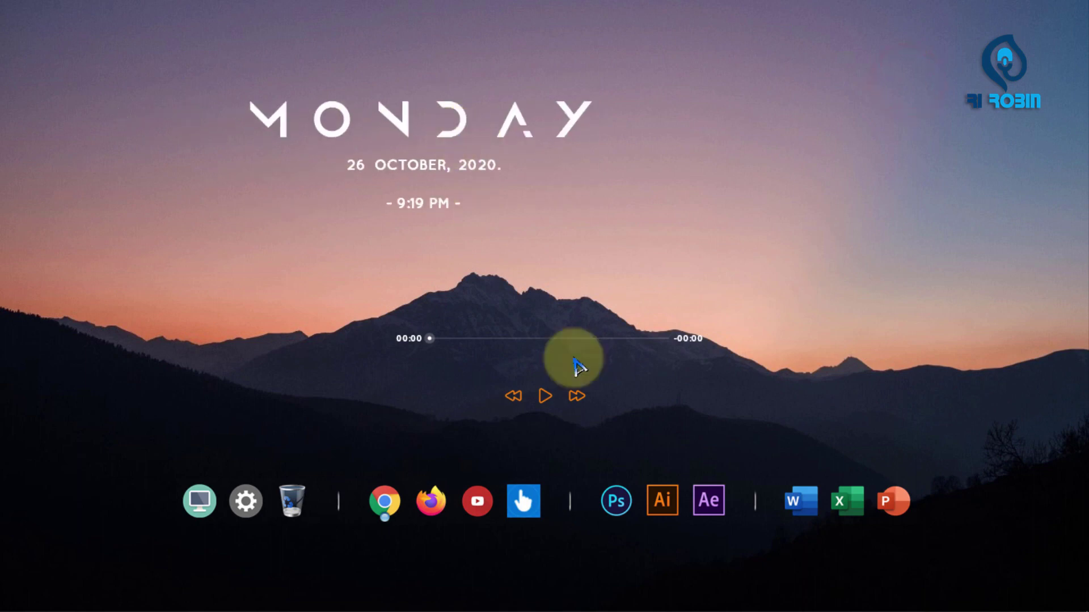
{"action": "mouse_move", "coordinate": [530, 339]}
{"action": "left_mouse_down"}
{"action": "mouse_move", "coordinate": [413, 333]}
{"action": "mouse_move", "coordinate": [240, 220]}
{"action": "mouse_move", "coordinate": [467, 262]}
{"action": "mouse_move", "coordinate": [543, 311]}
{"action": "mouse_move", "coordinate": [554, 353]}
{"action": "left_mouse_up"}
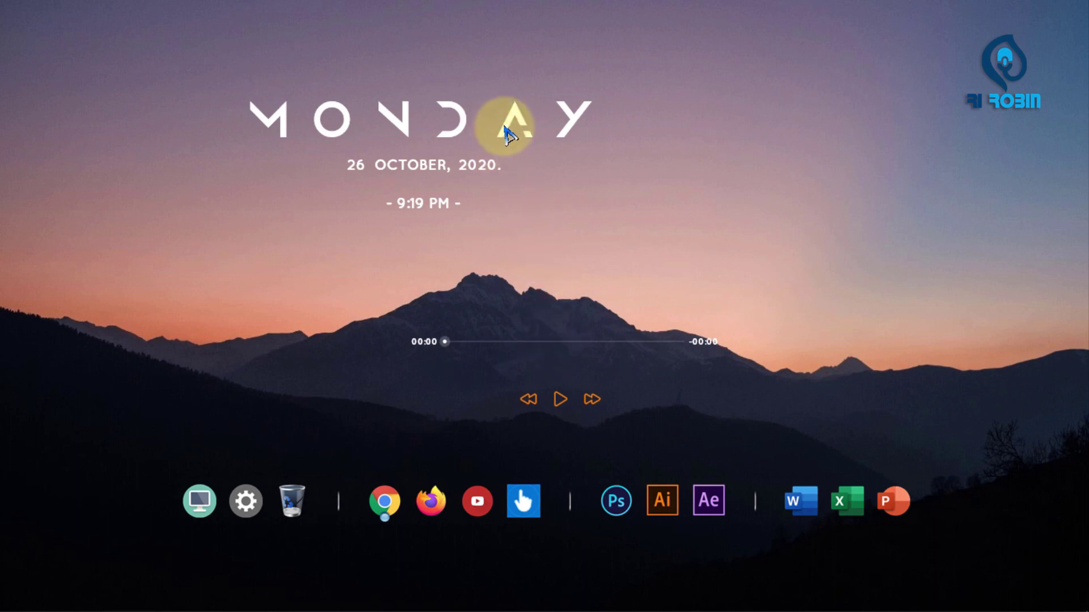
{"action": "left_click_drag", "start_coordinate": [503, 122], "coordinate": [649, 198]}
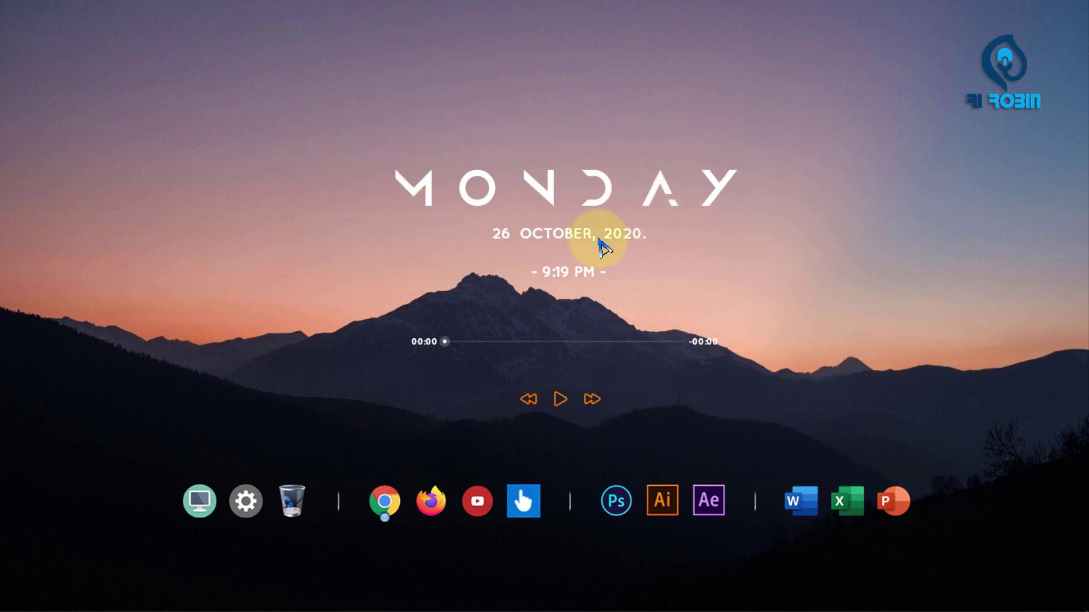
{"action": "left_click_drag", "start_coordinate": [640, 200], "coordinate": [576, 201]}
Turn off the Draggable setting for the Mond clock skin on the desktop.
{"action": "right_click", "coordinate": [575, 201]}
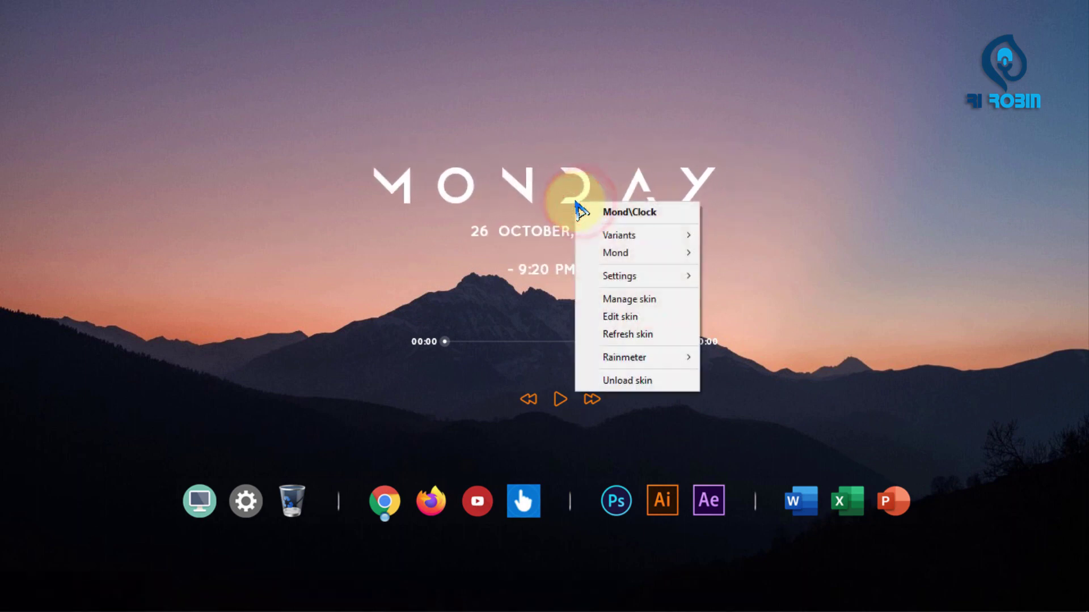
{"action": "mouse_move", "coordinate": [665, 273]}
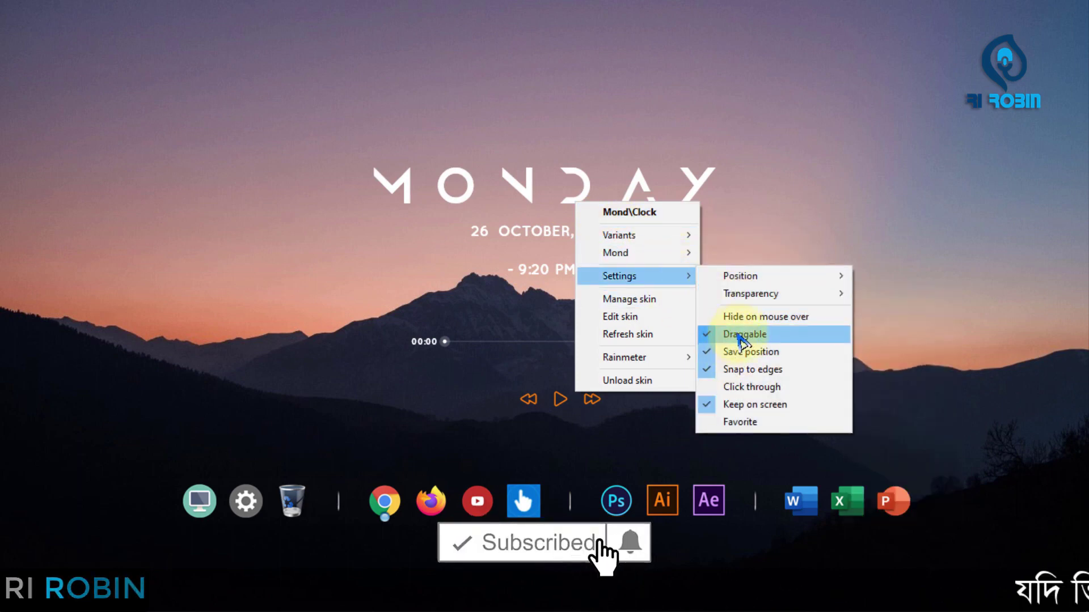
{"action": "left_click", "coordinate": [738, 335]}
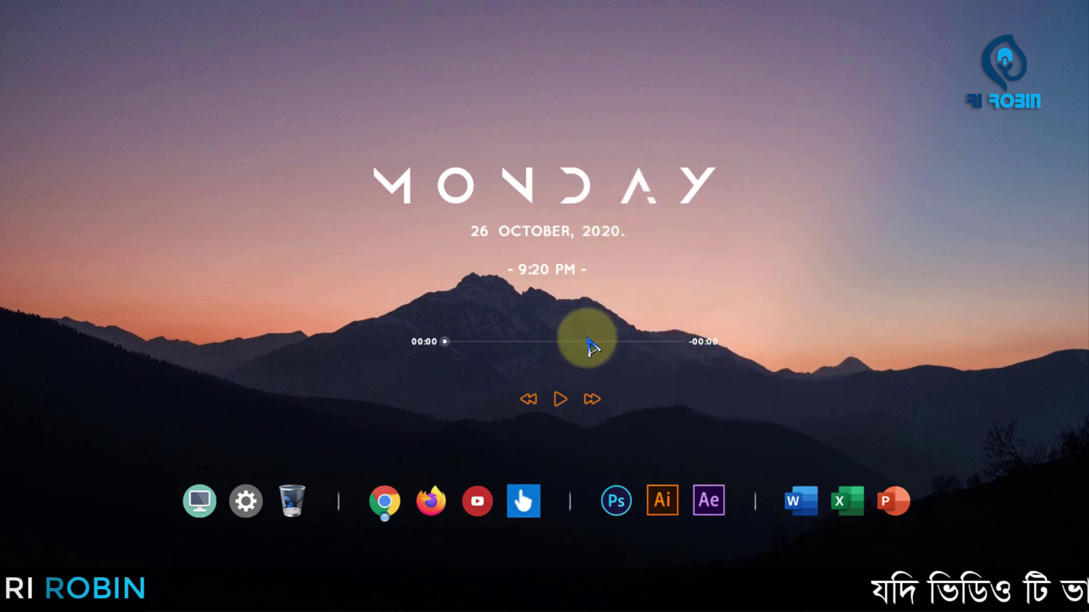
Centre the Mond player under the clock, turn off its Draggable setting, and check that both skins stay locked.
{"action": "left_click_drag", "start_coordinate": [596, 340], "coordinate": [570, 338]}
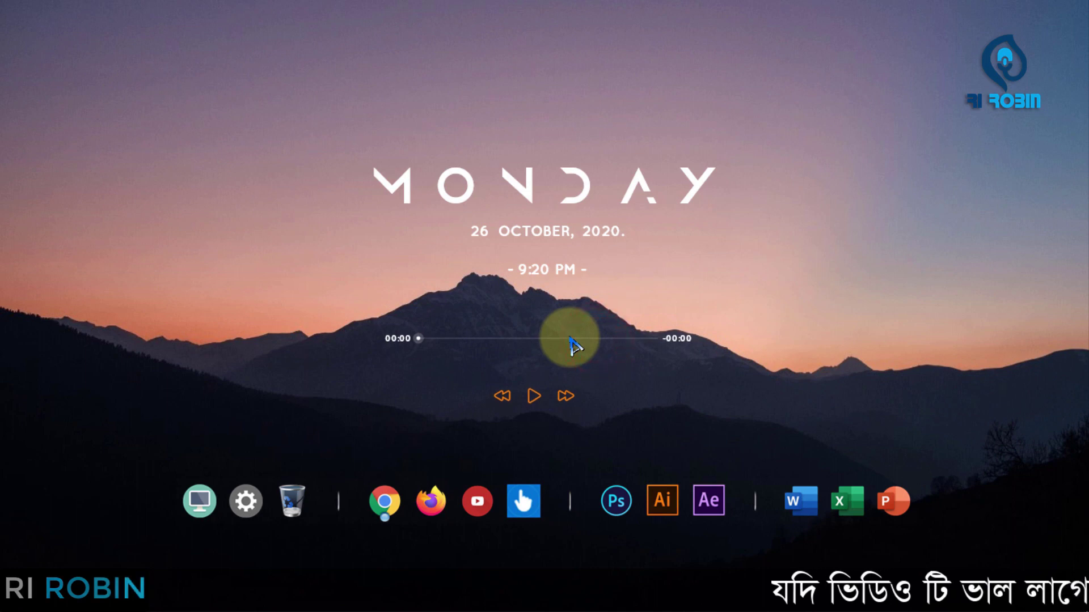
{"action": "right_click", "coordinate": [576, 339]}
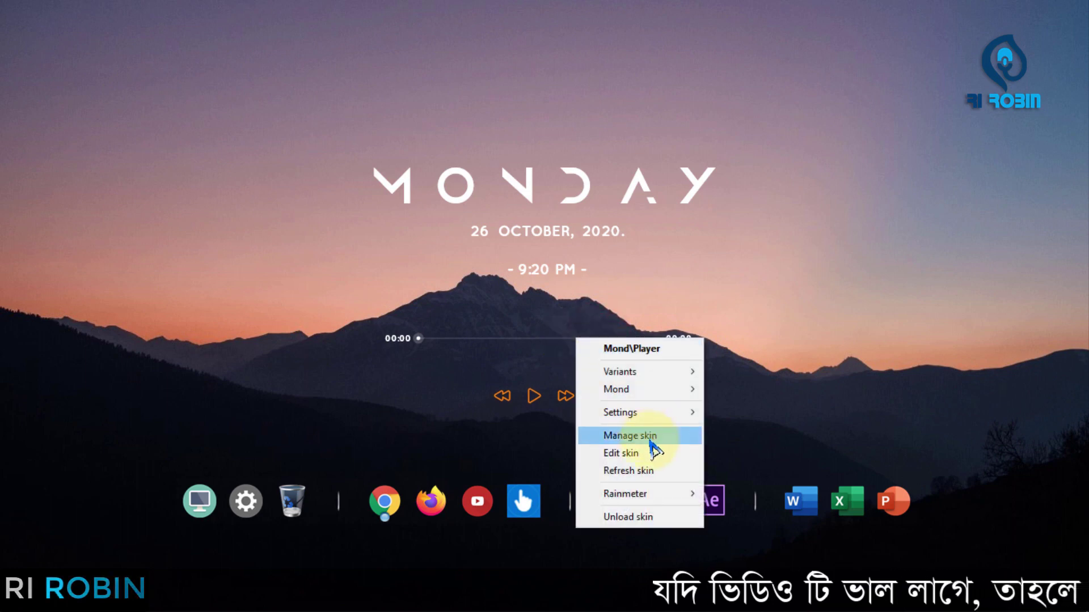
{"action": "mouse_move", "coordinate": [638, 414]}
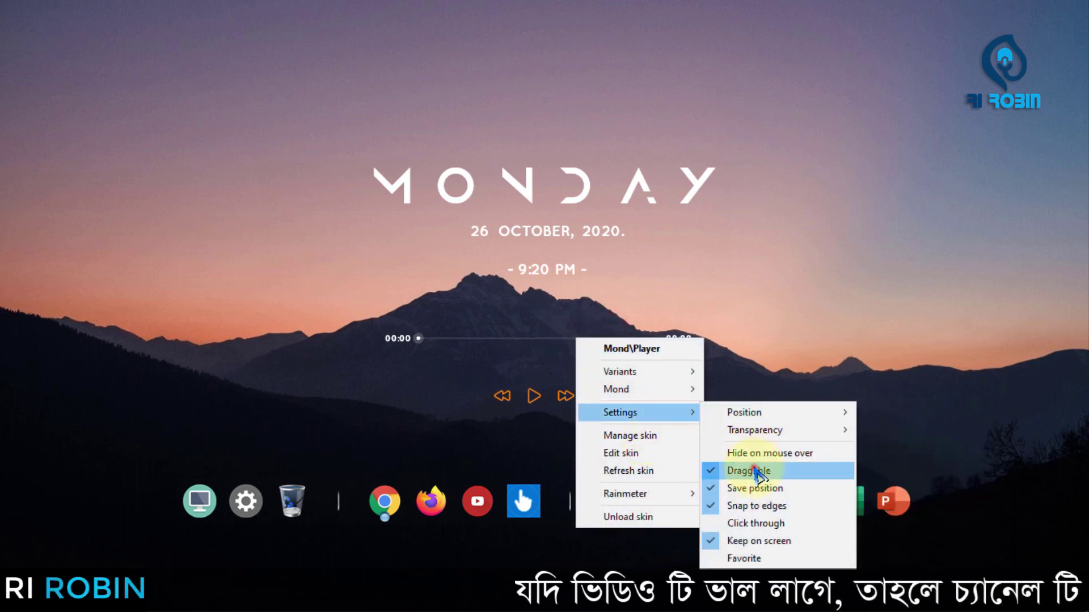
{"action": "left_click", "coordinate": [758, 470]}
{"action": "left_click", "coordinate": [547, 340]}
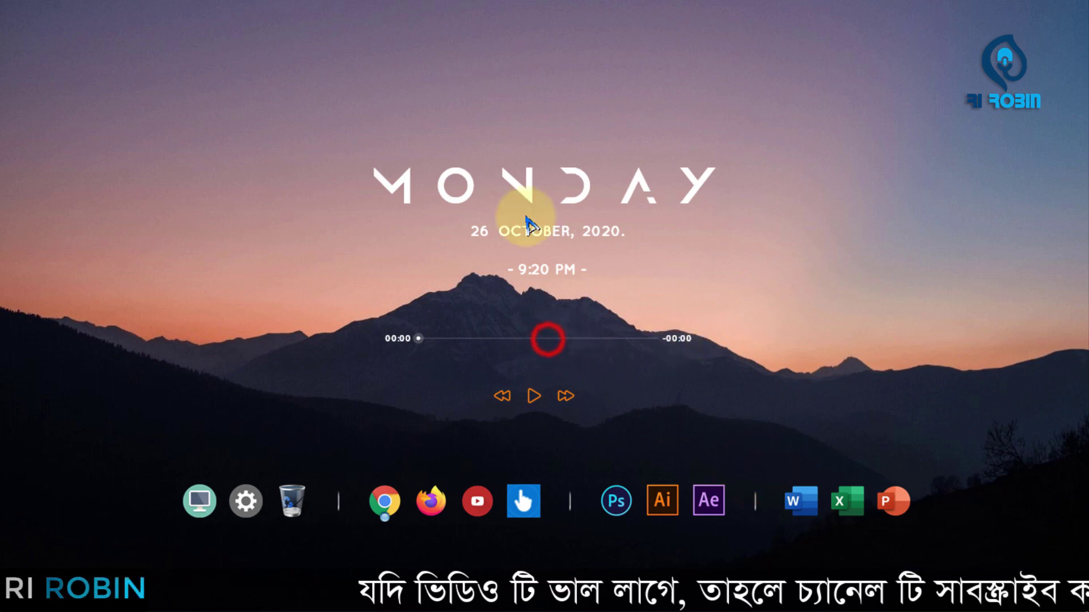
{"action": "left_click", "coordinate": [563, 200]}
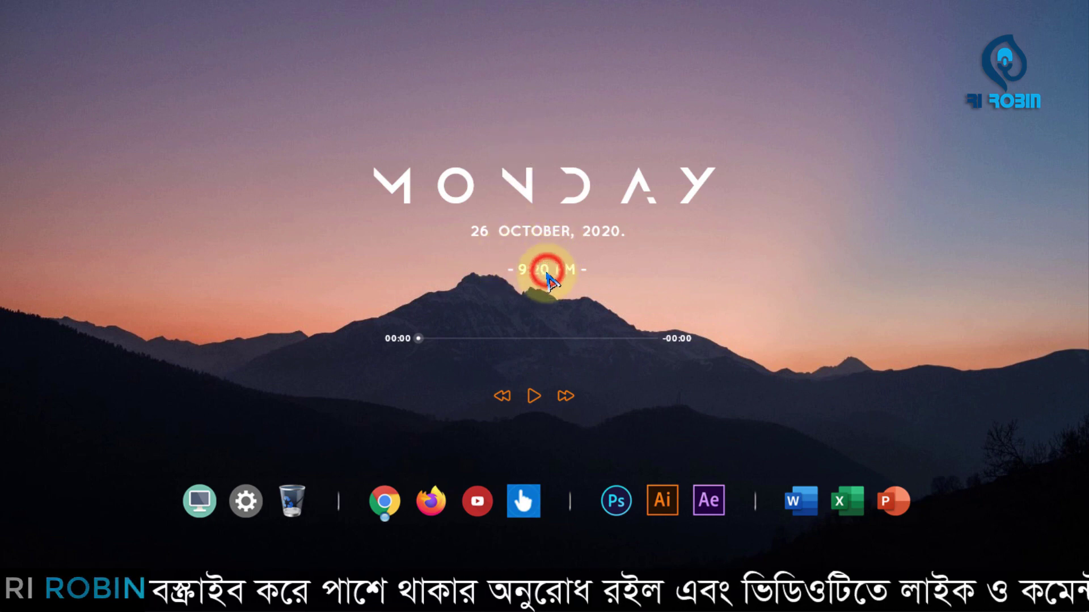
Enable the Click through setting for both the Mond clock and the Mond player skins.
{"action": "right_click", "coordinate": [530, 202]}
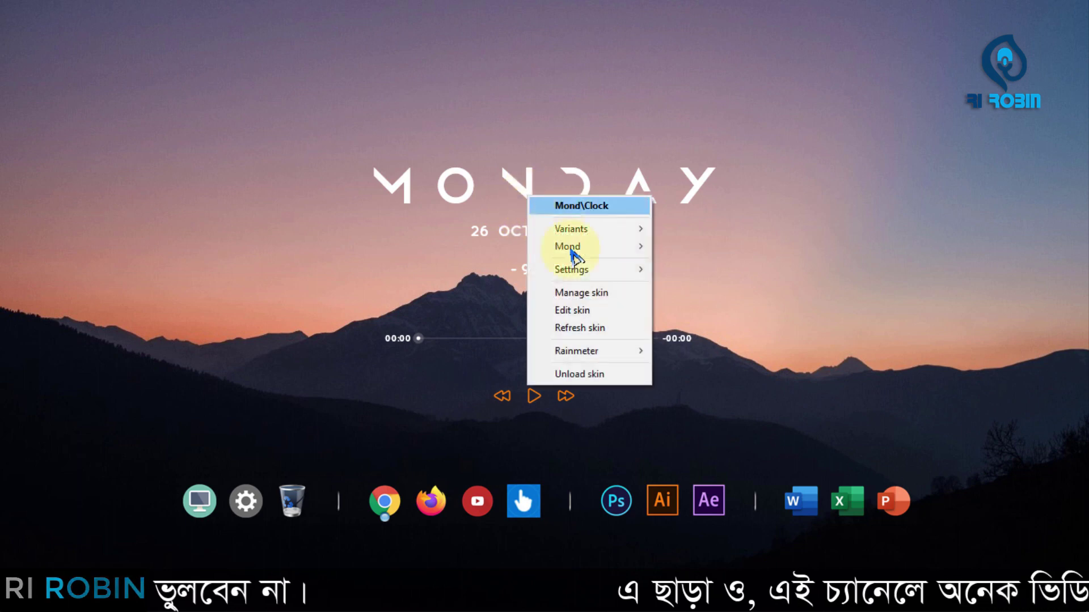
{"action": "mouse_move", "coordinate": [646, 270]}
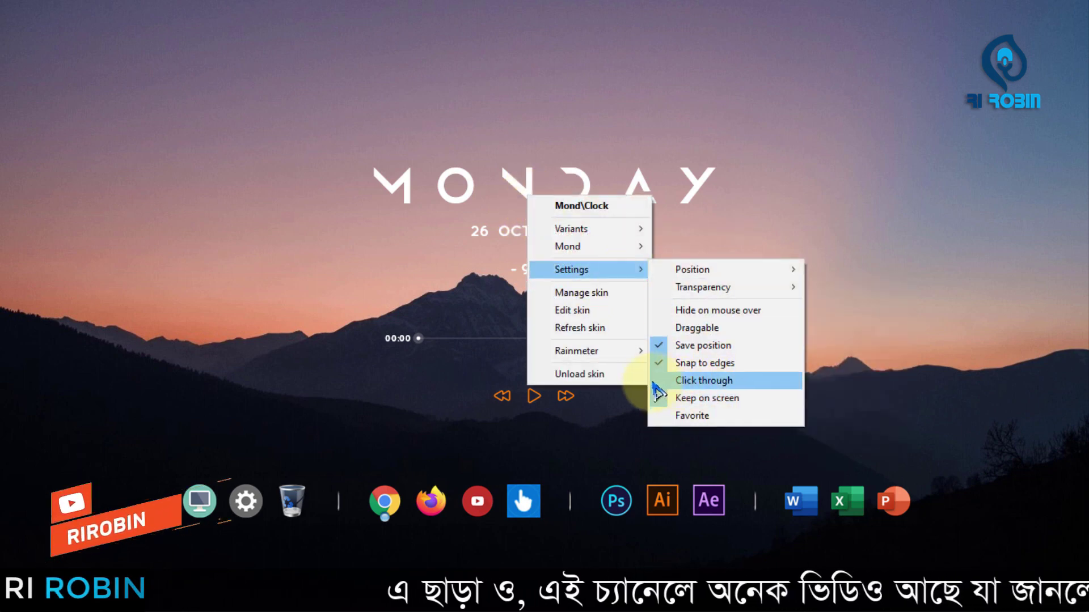
{"action": "left_click", "coordinate": [705, 383]}
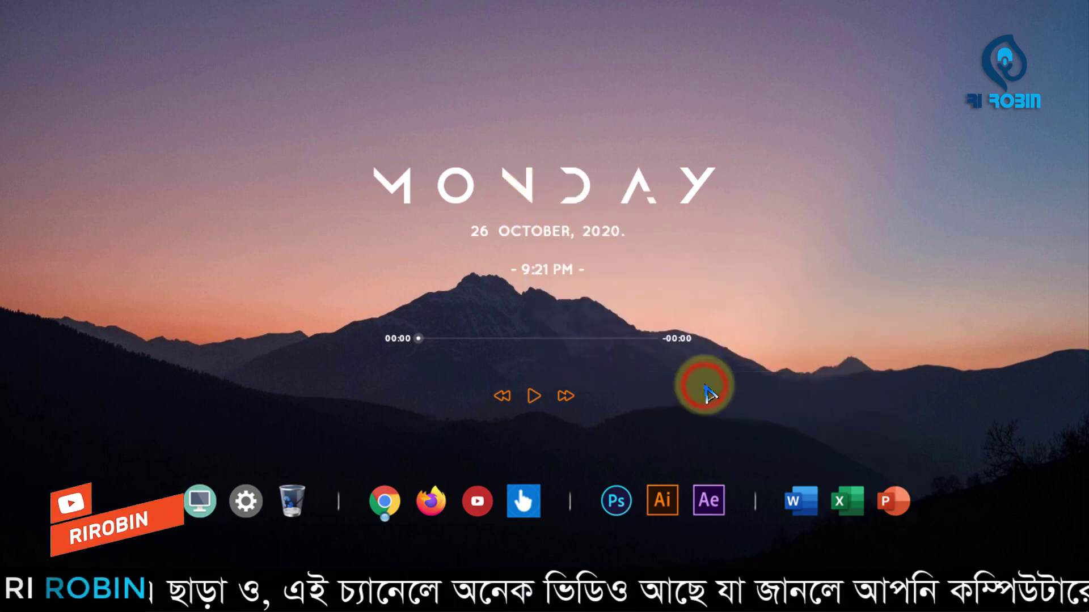
{"action": "right_click", "coordinate": [546, 344]}
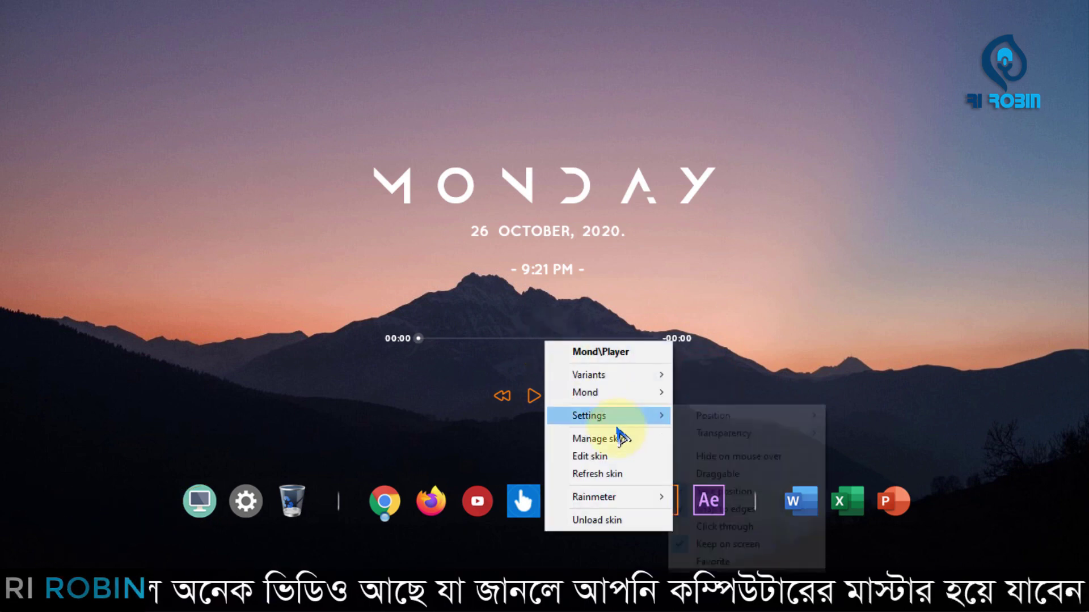
{"action": "mouse_move", "coordinate": [635, 423]}
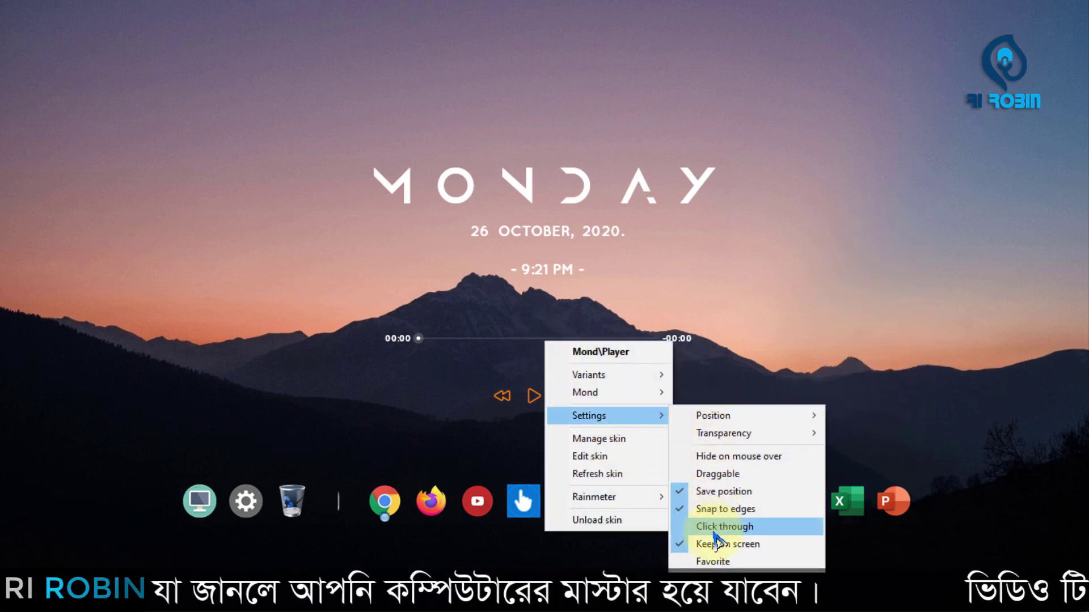
{"action": "left_click", "coordinate": [701, 529]}
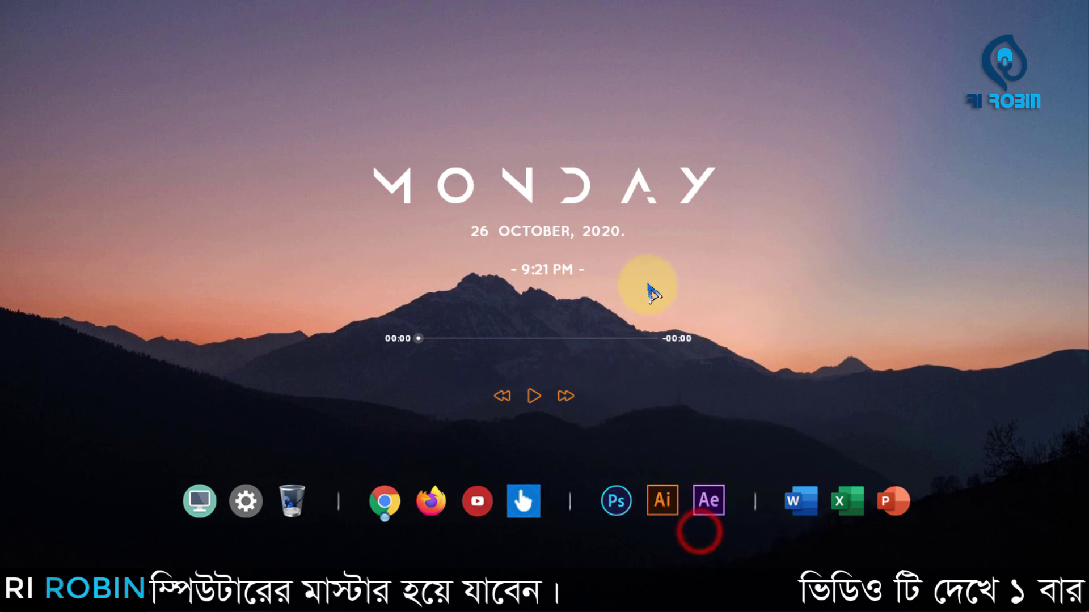
Test click-through by refreshing the desktop several times from over the clock text.
{"action": "right_click", "coordinate": [572, 206]}
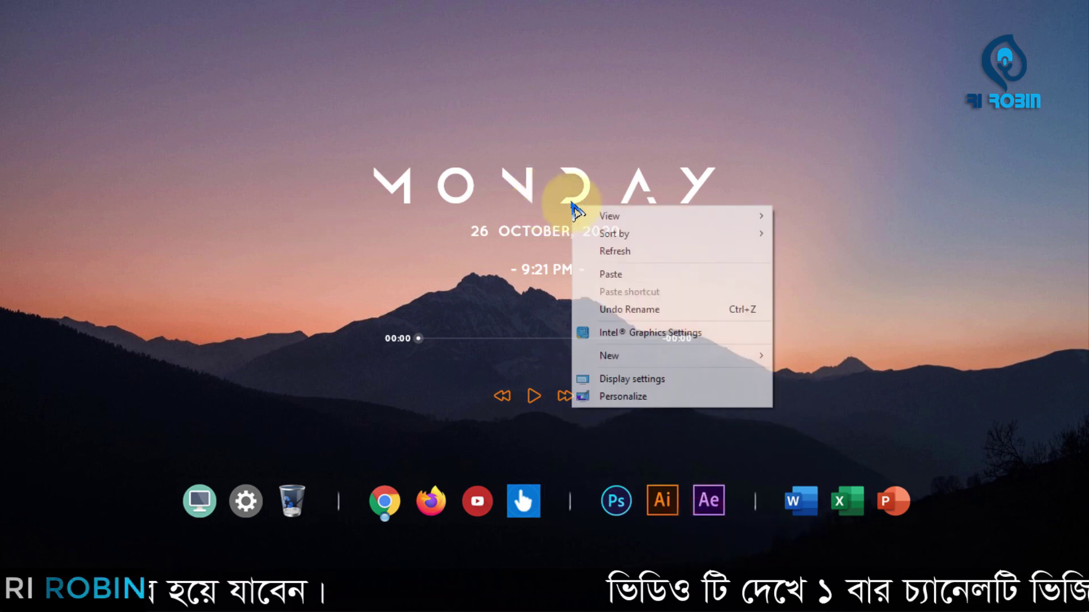
{"action": "left_click", "coordinate": [618, 248]}
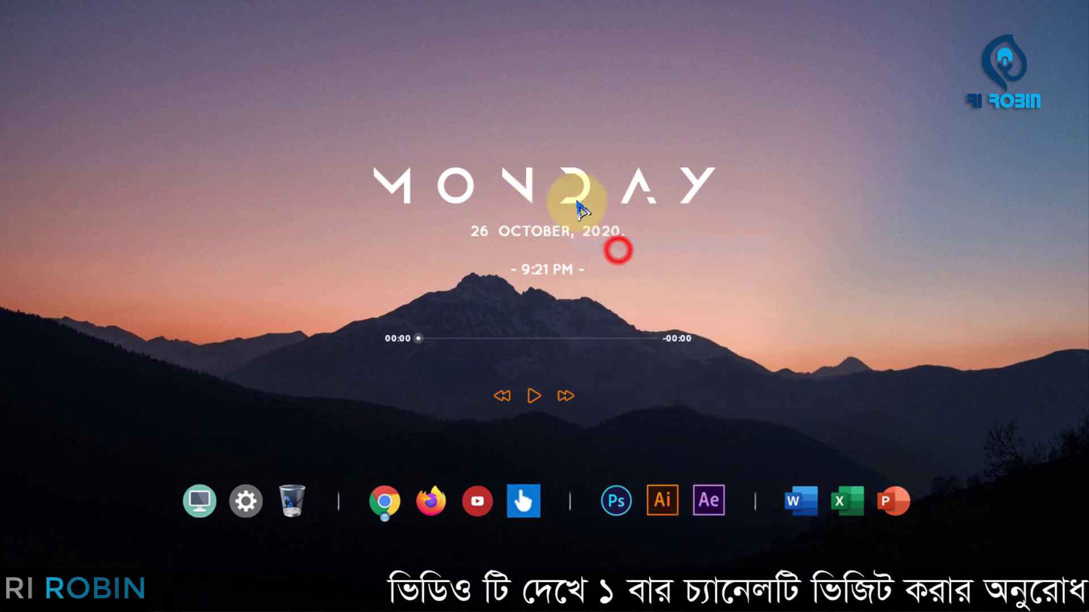
{"action": "right_click", "coordinate": [572, 204]}
{"action": "left_click", "coordinate": [625, 249]}
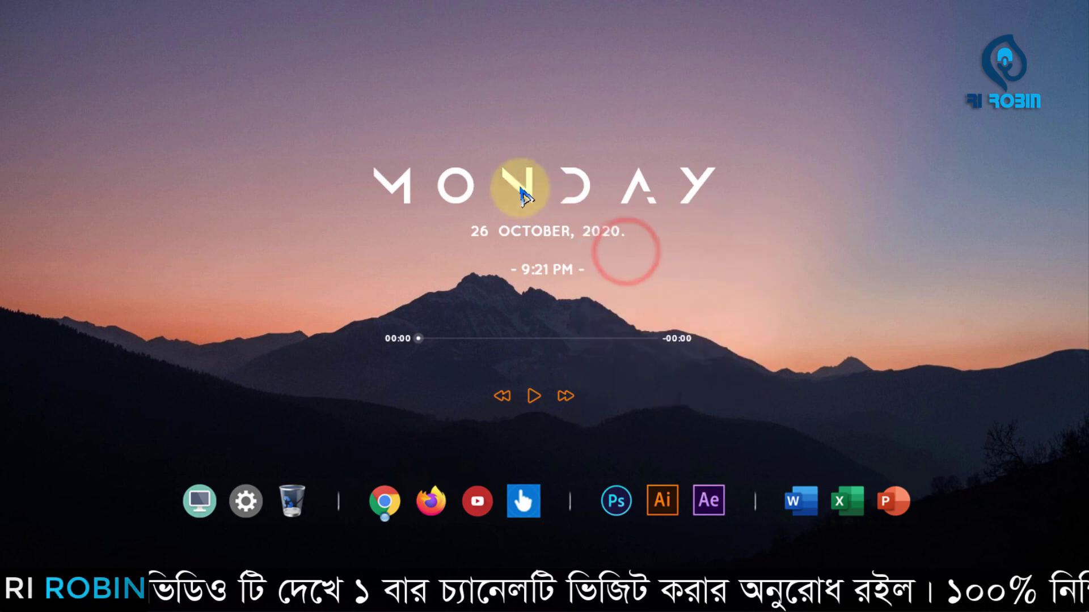
{"action": "left_click", "coordinate": [668, 281]}
{"action": "left_click", "coordinate": [421, 309]}
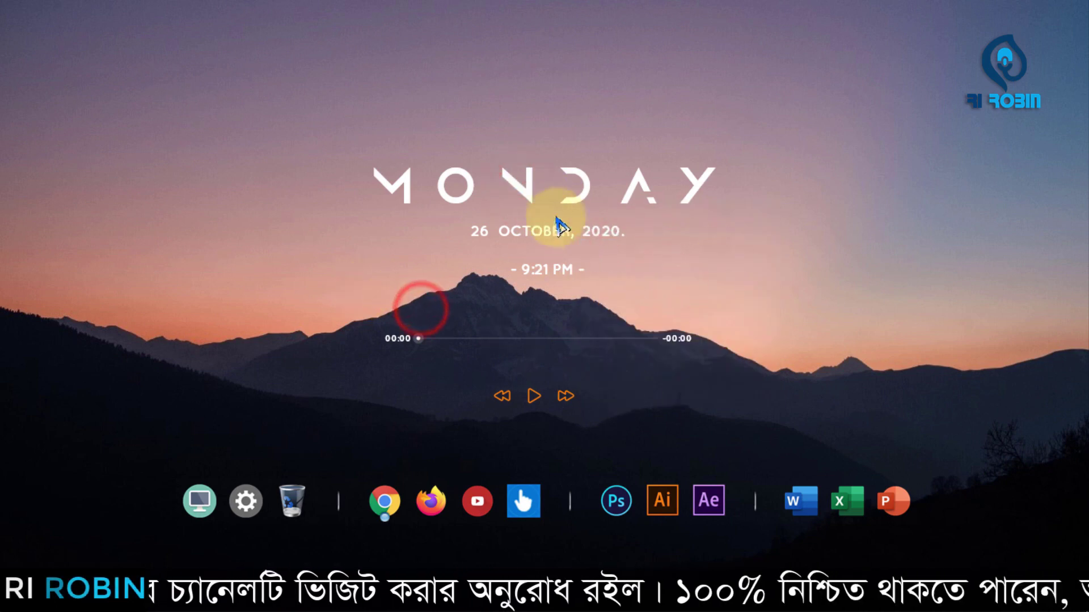
{"action": "right_click", "coordinate": [573, 204]}
{"action": "left_click", "coordinate": [638, 250]}
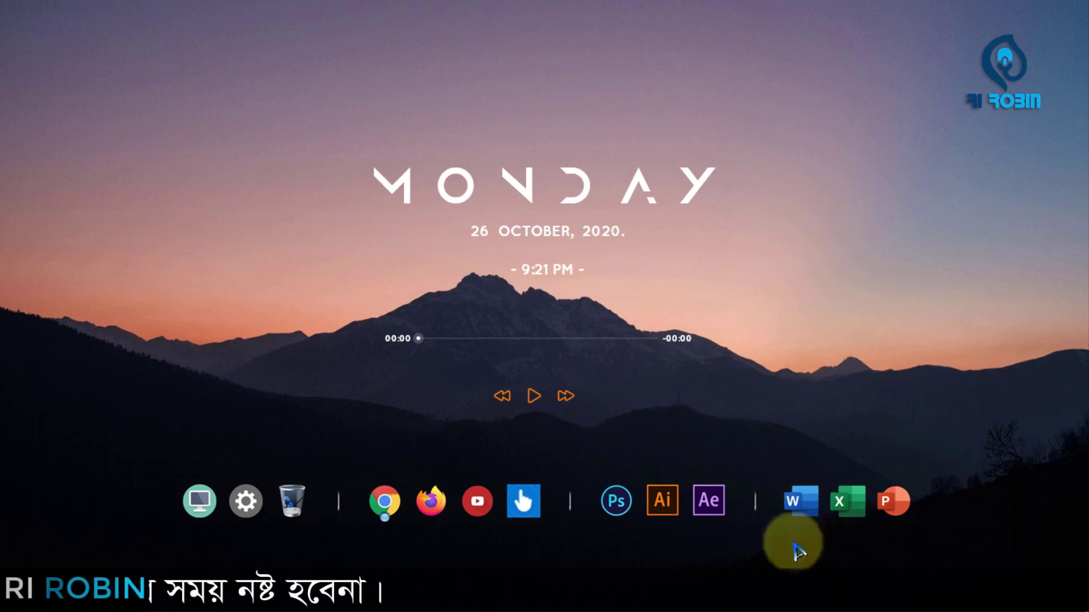
Reopen Manage Rainmeter, move its window off the clock, and review the settings of Mond's Clock.ini.
{"action": "mouse_move", "coordinate": [981, 608]}
{"action": "left_click", "coordinate": [914, 602]}
{"action": "left_click", "coordinate": [959, 541]}
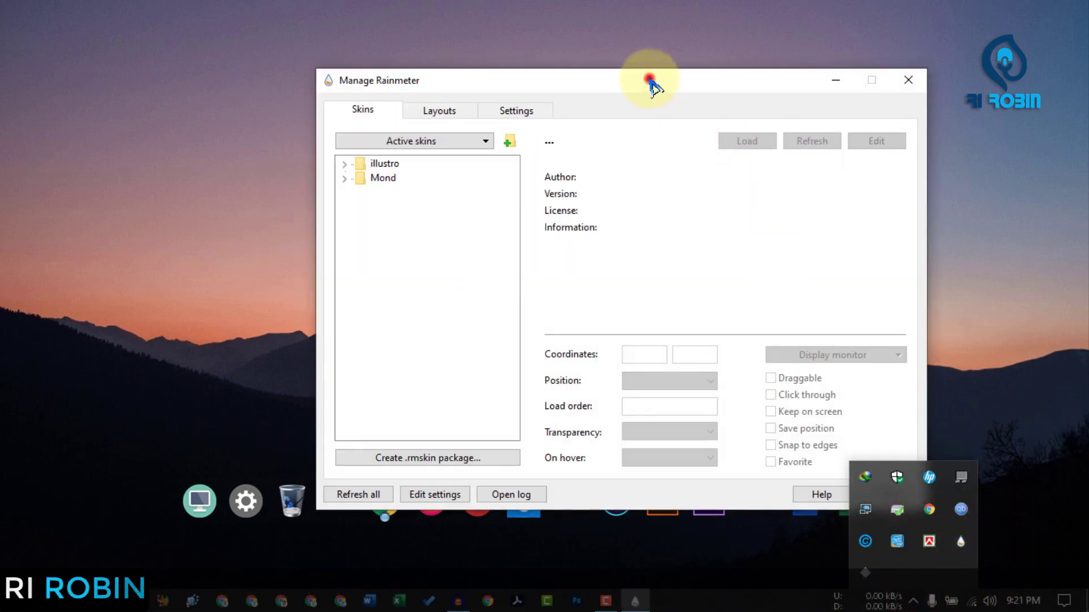
{"action": "left_click_drag", "start_coordinate": [650, 80], "coordinate": [721, 55]}
{"action": "left_click", "coordinate": [1004, 539]}
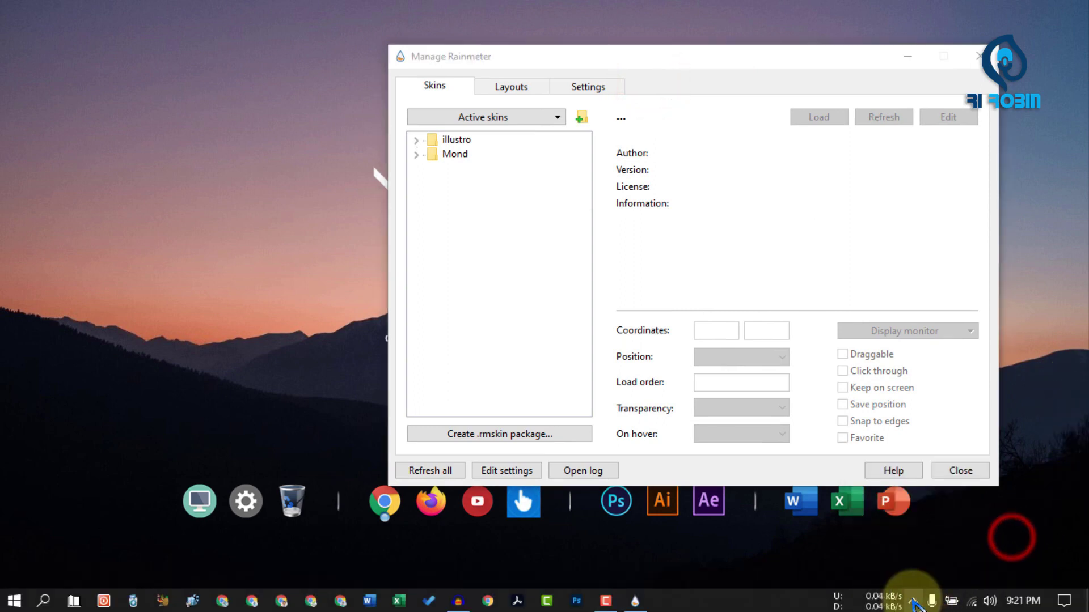
{"action": "left_click", "coordinate": [418, 154]}
{"action": "left_click", "coordinate": [431, 168]}
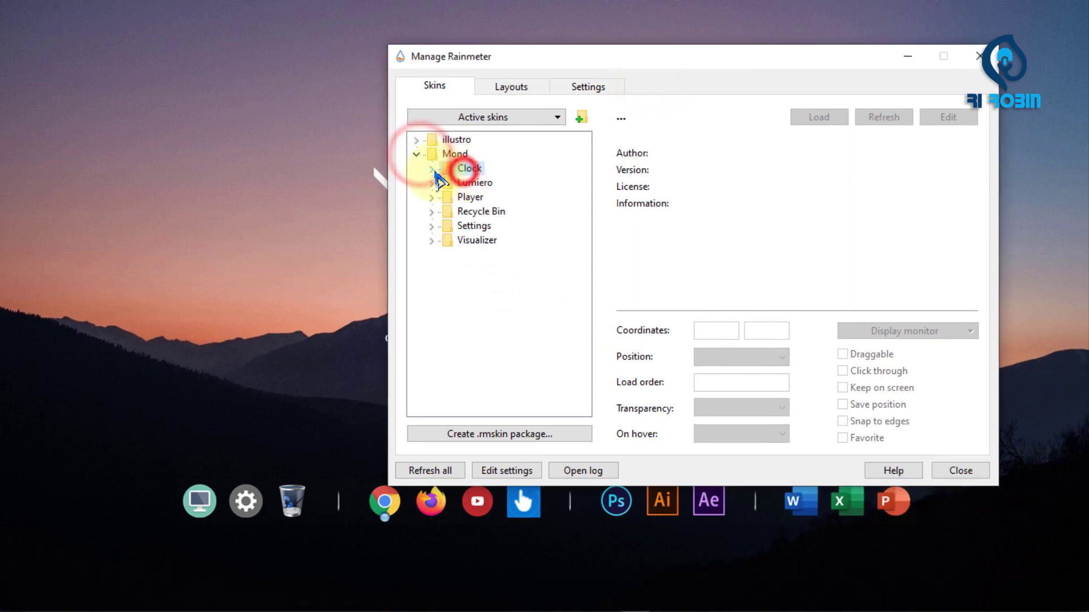
{"action": "left_click", "coordinate": [491, 182]}
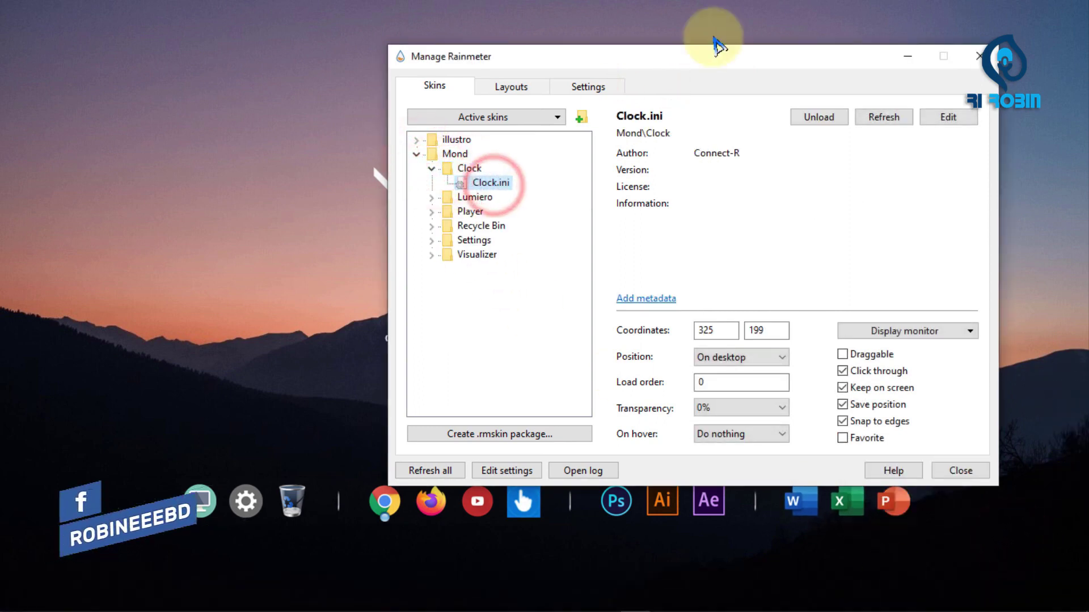
{"action": "left_click_drag", "start_coordinate": [547, 65], "coordinate": [631, 61]}
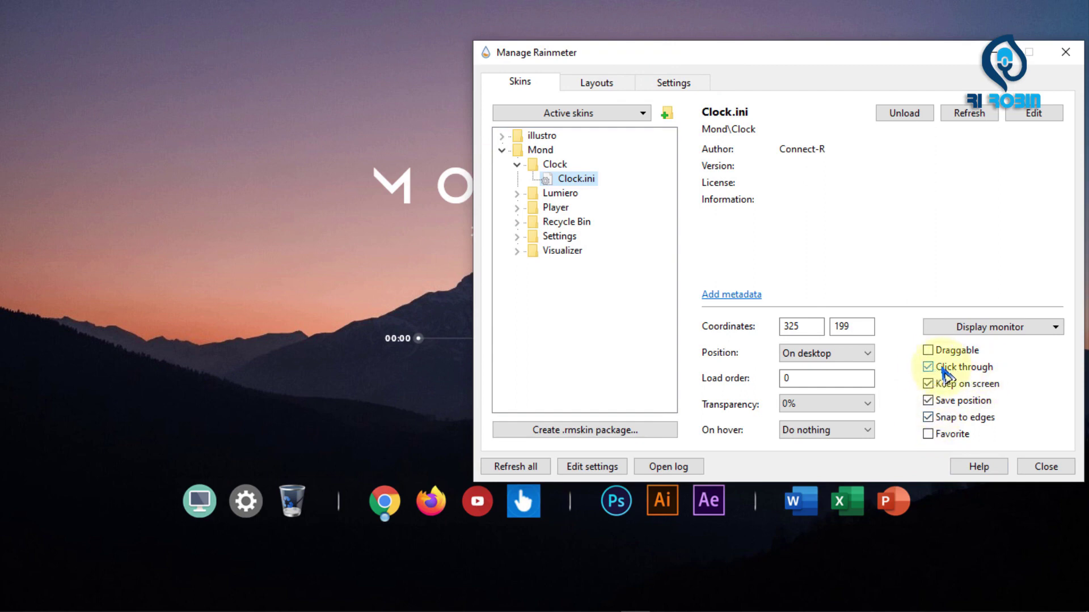
{"action": "left_click", "coordinate": [461, 215]}
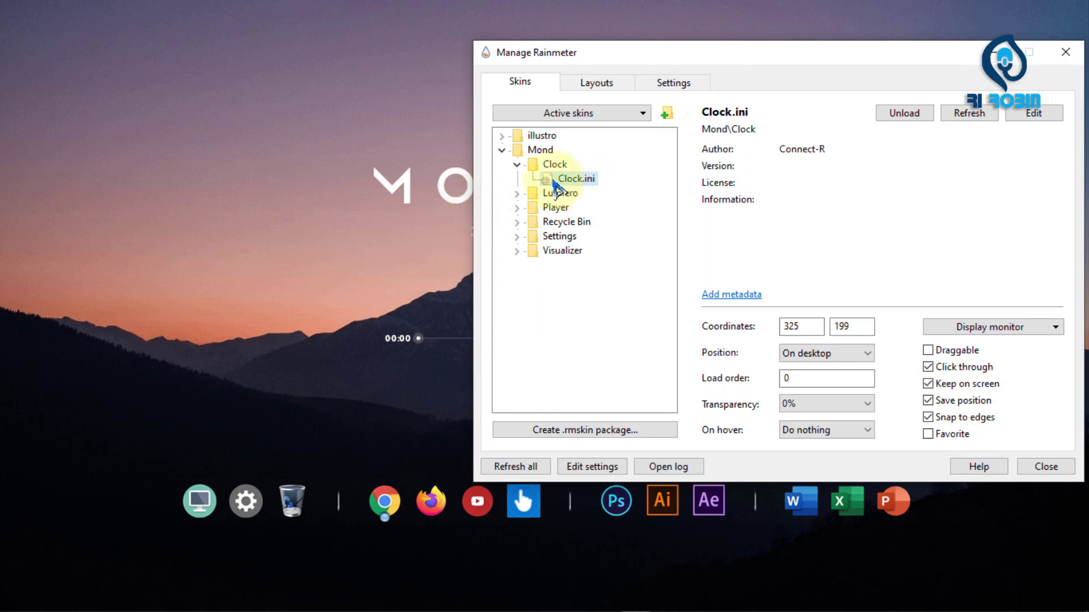
Unload the Mond Clock.ini skin, load it again, and close the Manage Rainmeter window.
{"action": "double_click", "coordinate": [575, 181]}
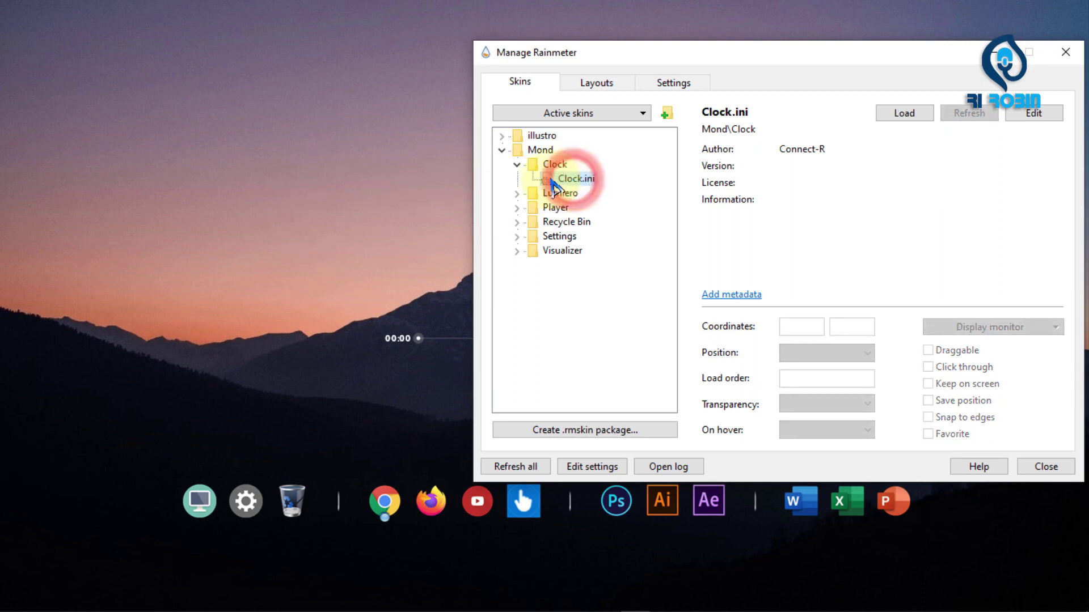
{"action": "double_click", "coordinate": [573, 179]}
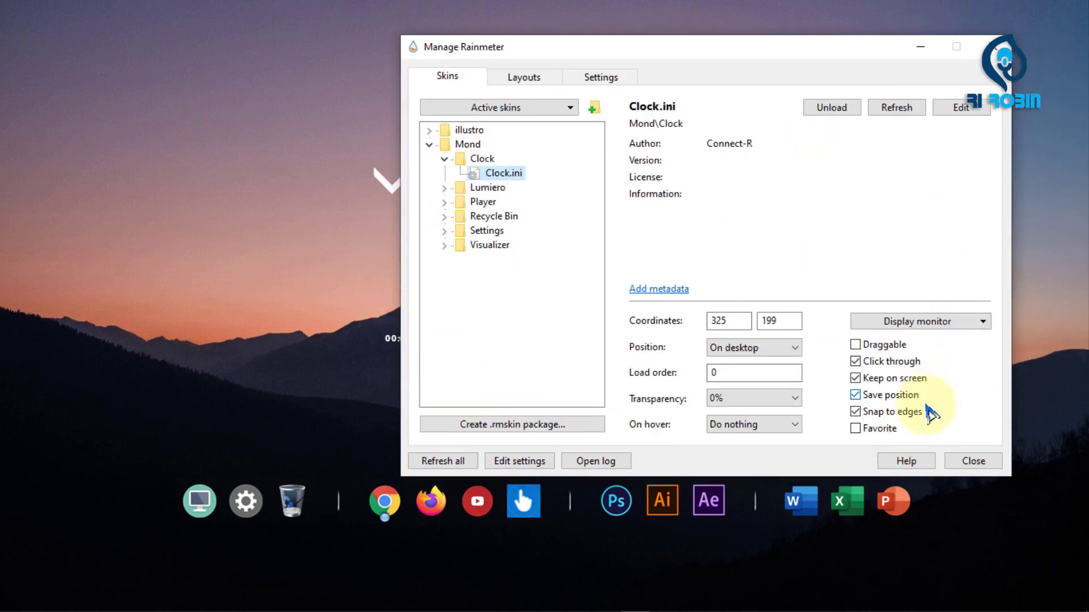
{"action": "left_click", "coordinate": [974, 462]}
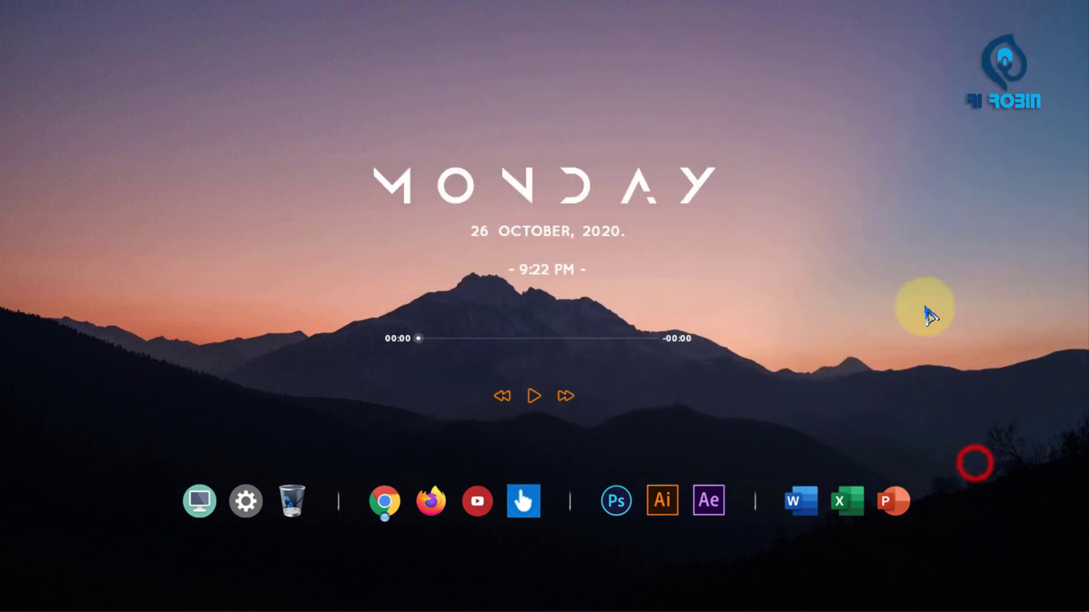